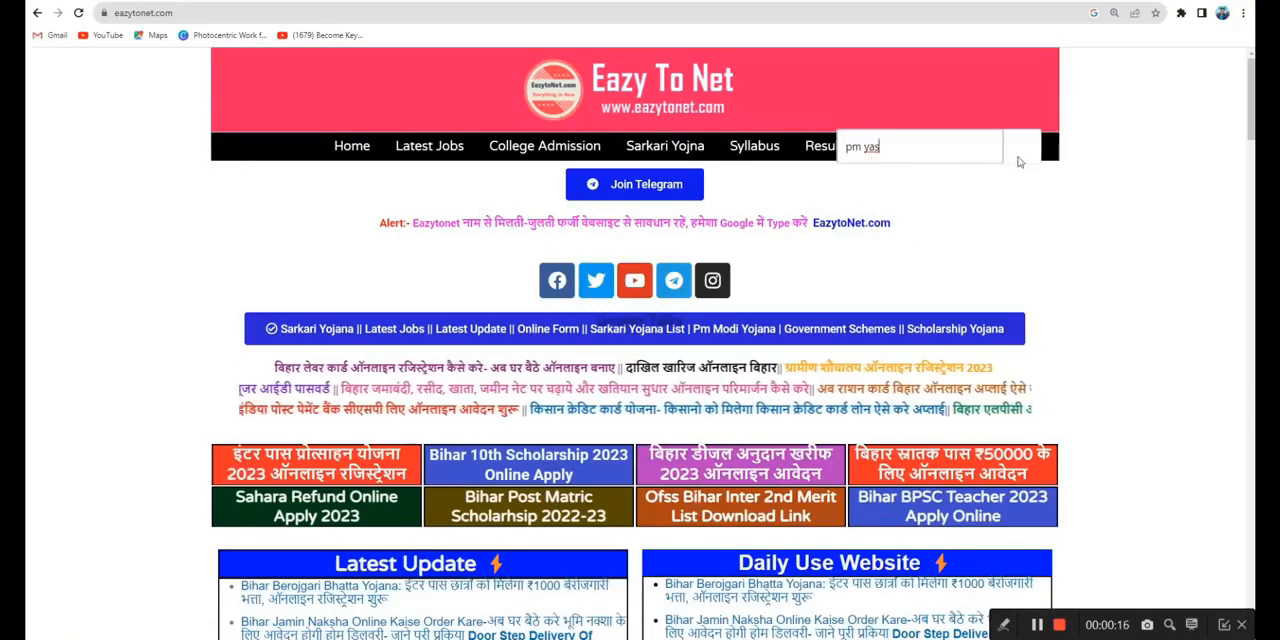
Search the site for "pm yas" and open the PM YASASVI Scholarship Scheme 2023 article.
{"action": "left_click", "coordinate": [1022, 149]}
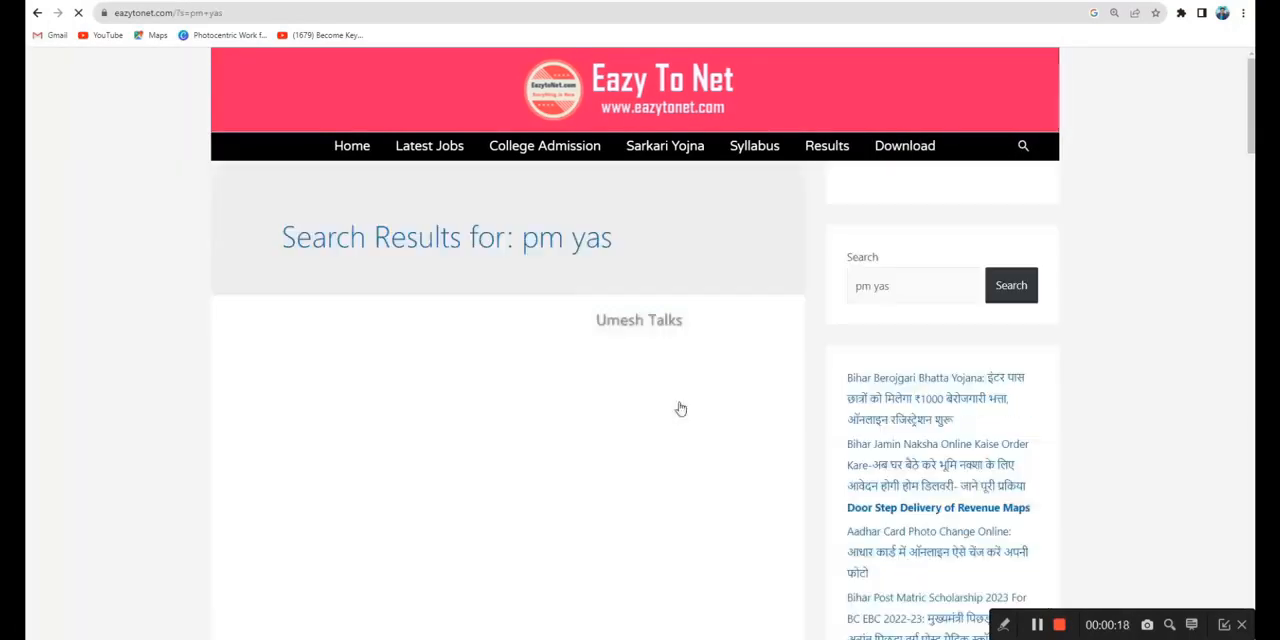
{"action": "scroll", "coordinate": [467, 325], "scroll_direction": "down", "scroll_amount": 2}
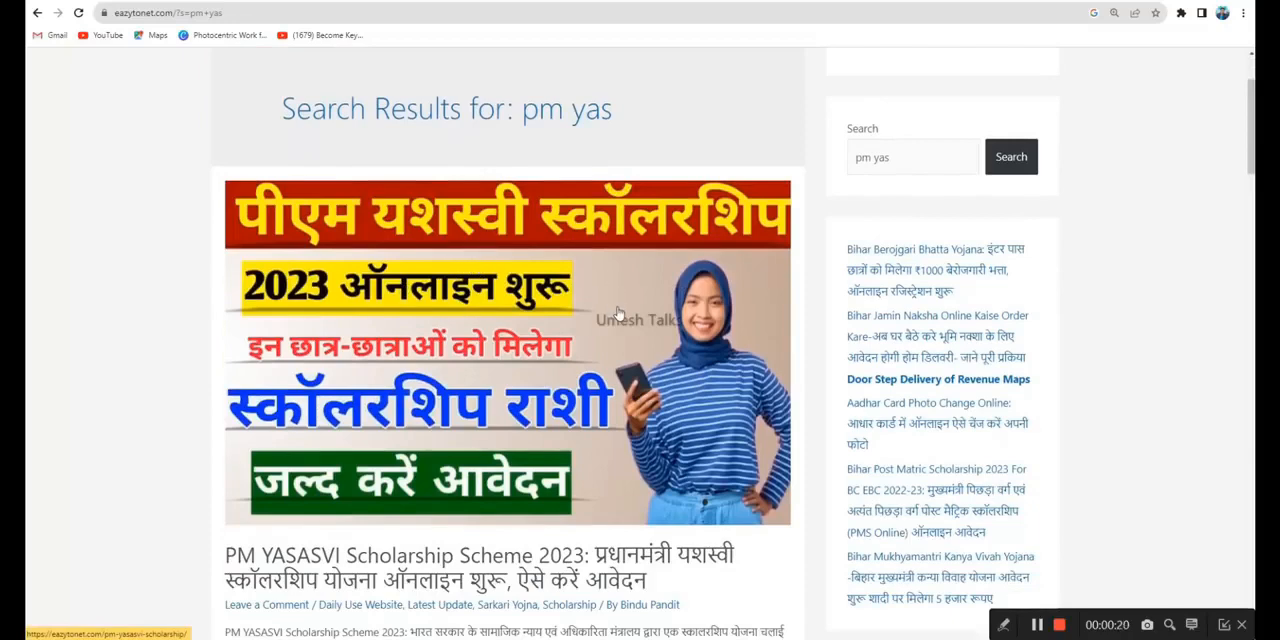
{"action": "scroll", "coordinate": [480, 268], "scroll_direction": "down", "scroll_amount": 2}
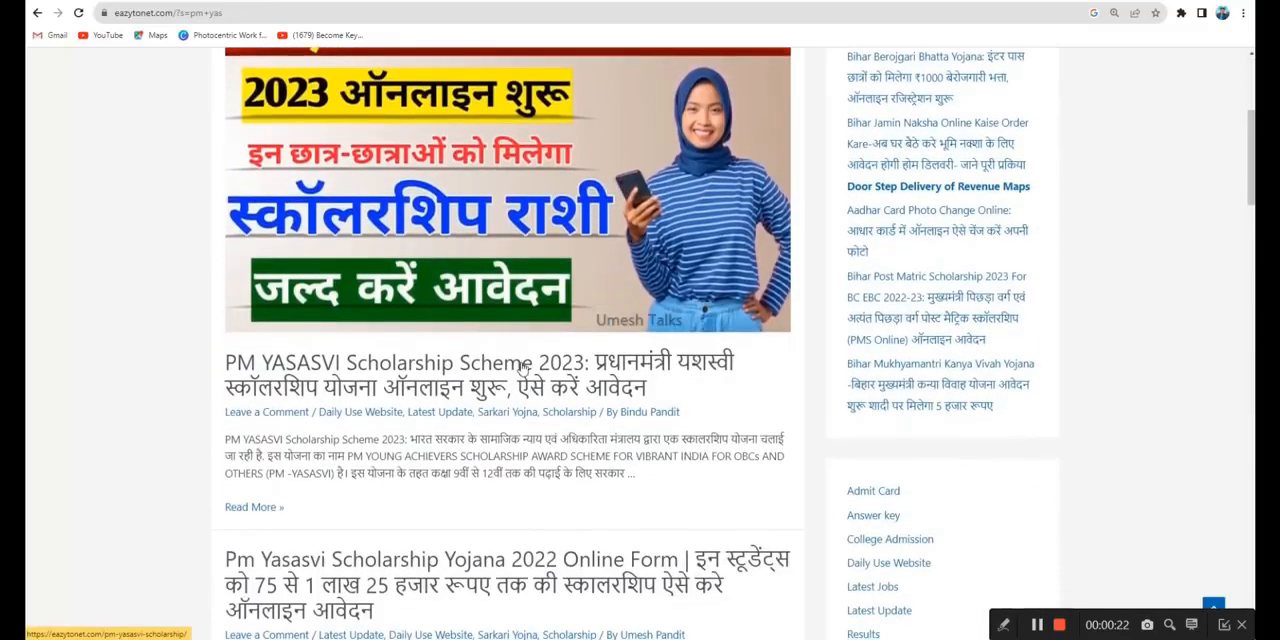
{"action": "left_click", "coordinate": [521, 367]}
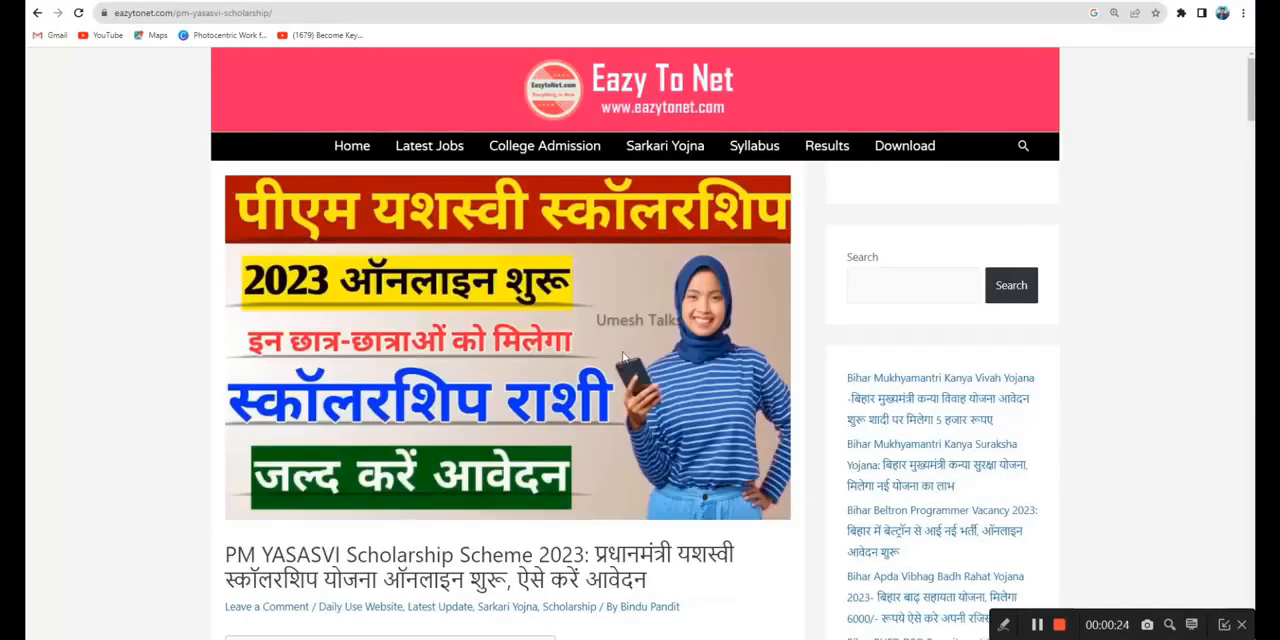
Examine the article's overview table, scheme description, scholarship levels and important dates.
{"action": "scroll", "coordinate": [625, 360], "scroll_direction": "down", "scroll_amount": 2}
{"action": "scroll", "coordinate": [625, 355], "scroll_direction": "down", "scroll_amount": 6}
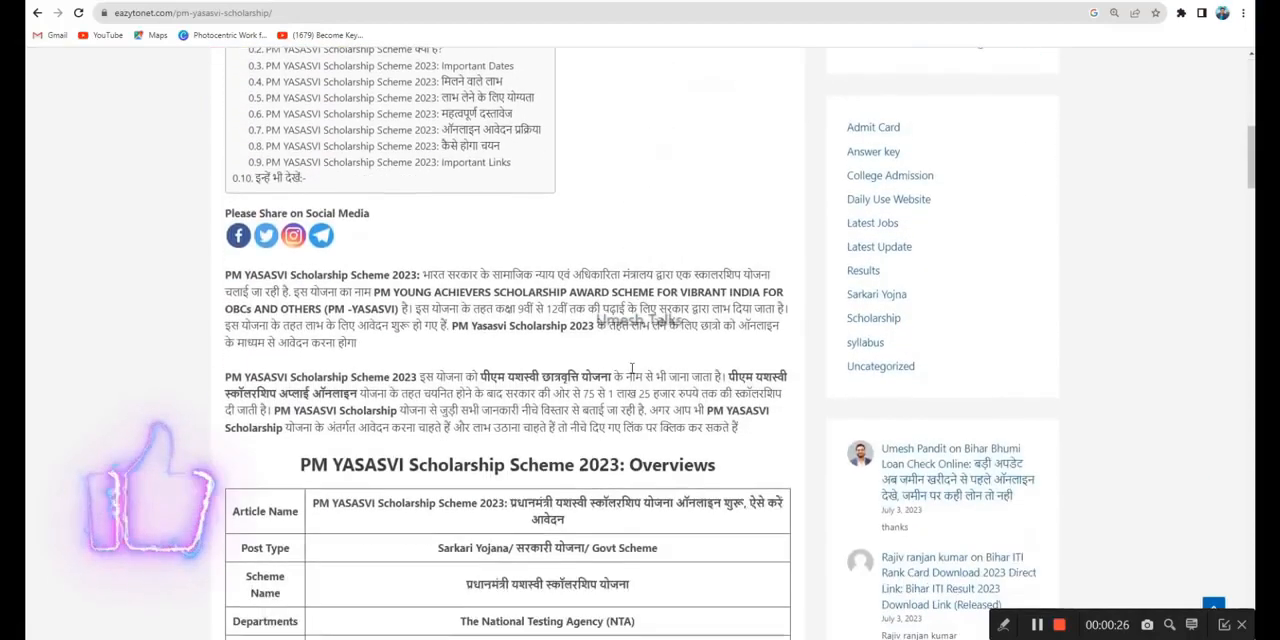
{"action": "scroll", "coordinate": [633, 368], "scroll_direction": "down", "scroll_amount": 6}
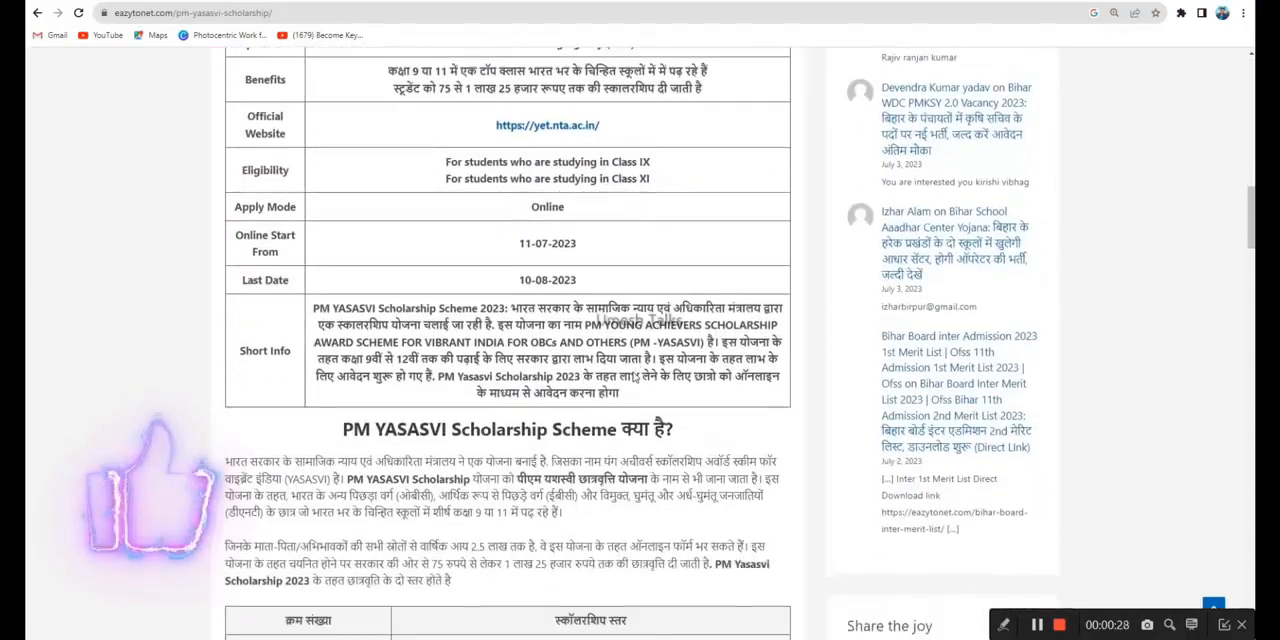
{"action": "scroll", "coordinate": [634, 374], "scroll_direction": "down", "scroll_amount": 1}
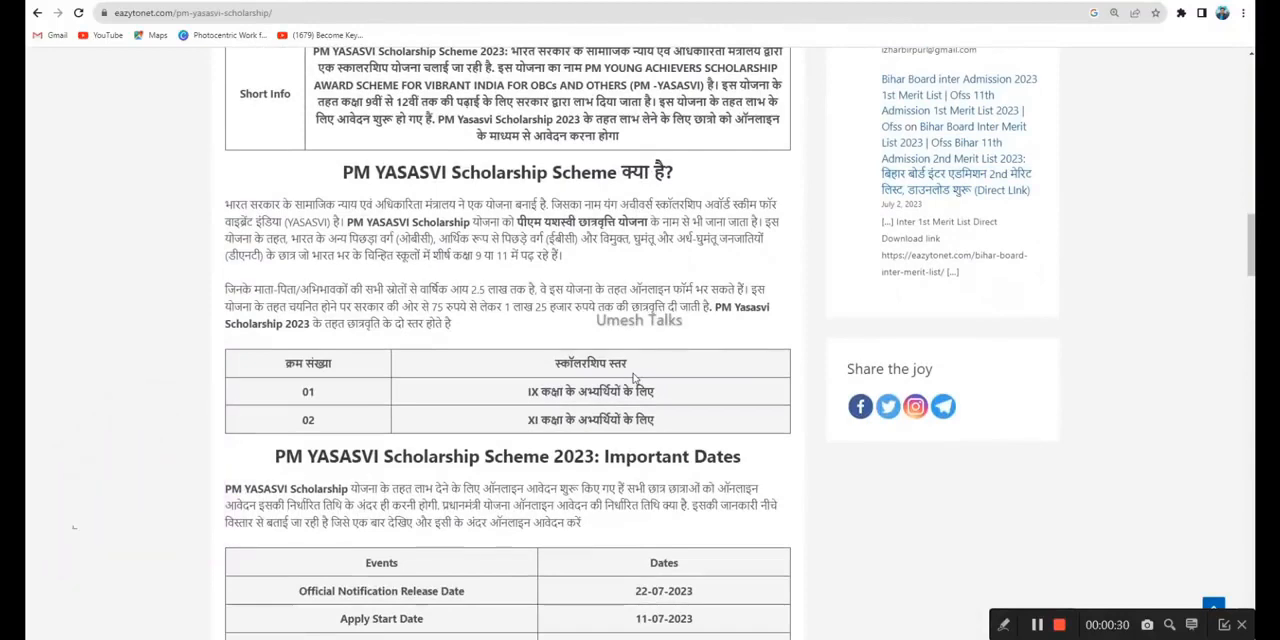
{"action": "scroll", "coordinate": [600, 345], "scroll_direction": "down", "scroll_amount": 2}
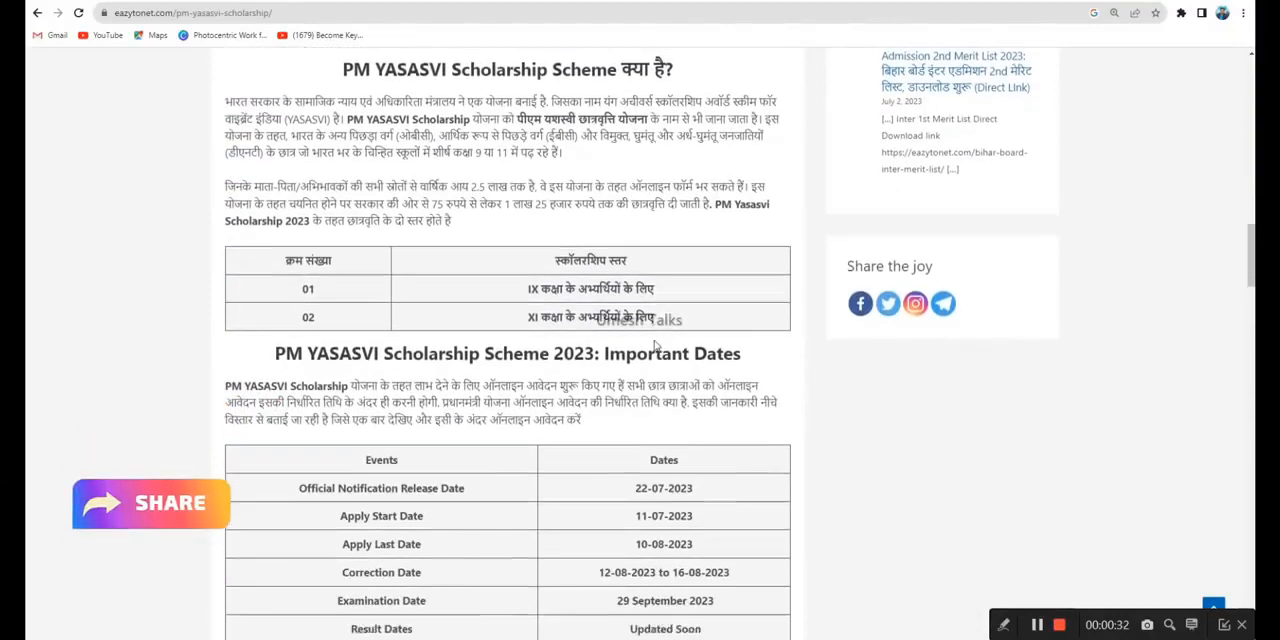
{"action": "scroll", "coordinate": [655, 345], "scroll_direction": "down", "scroll_amount": 4}
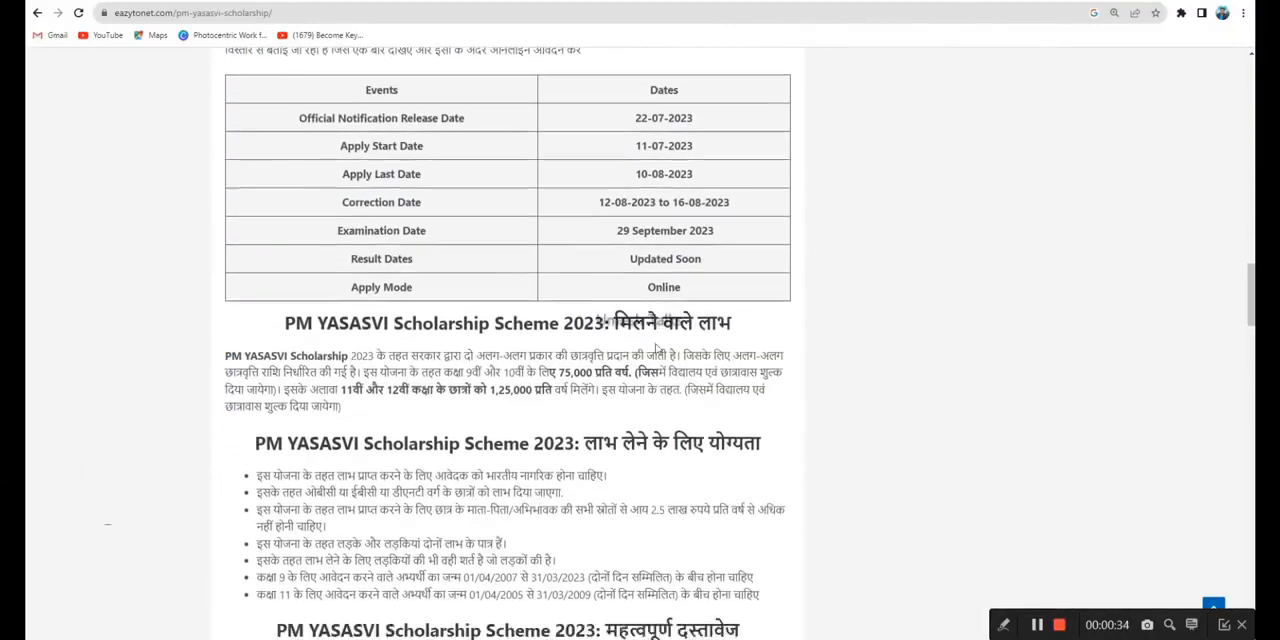
{"action": "scroll", "coordinate": [652, 345], "scroll_direction": "down", "scroll_amount": 1}
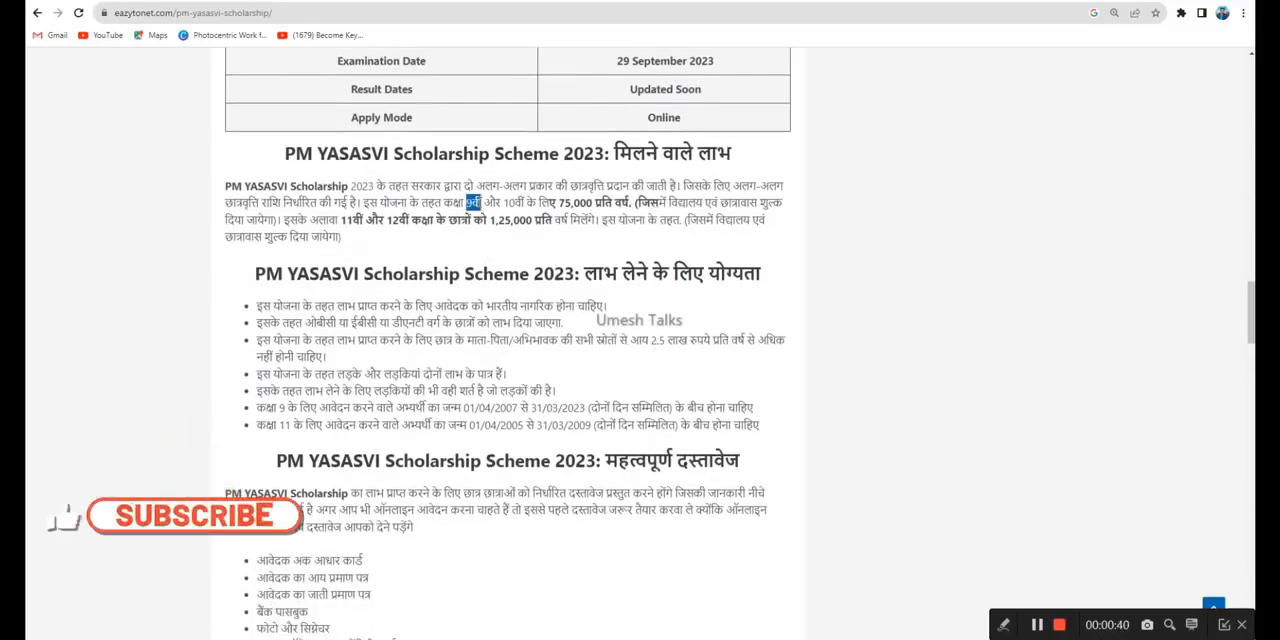
Highlight the yearly scholarship amounts for classes 9–10 and 11–12 in the benefits section, then clear the selection.
{"action": "left_click_drag", "start_coordinate": [466, 203], "coordinate": [632, 203]}
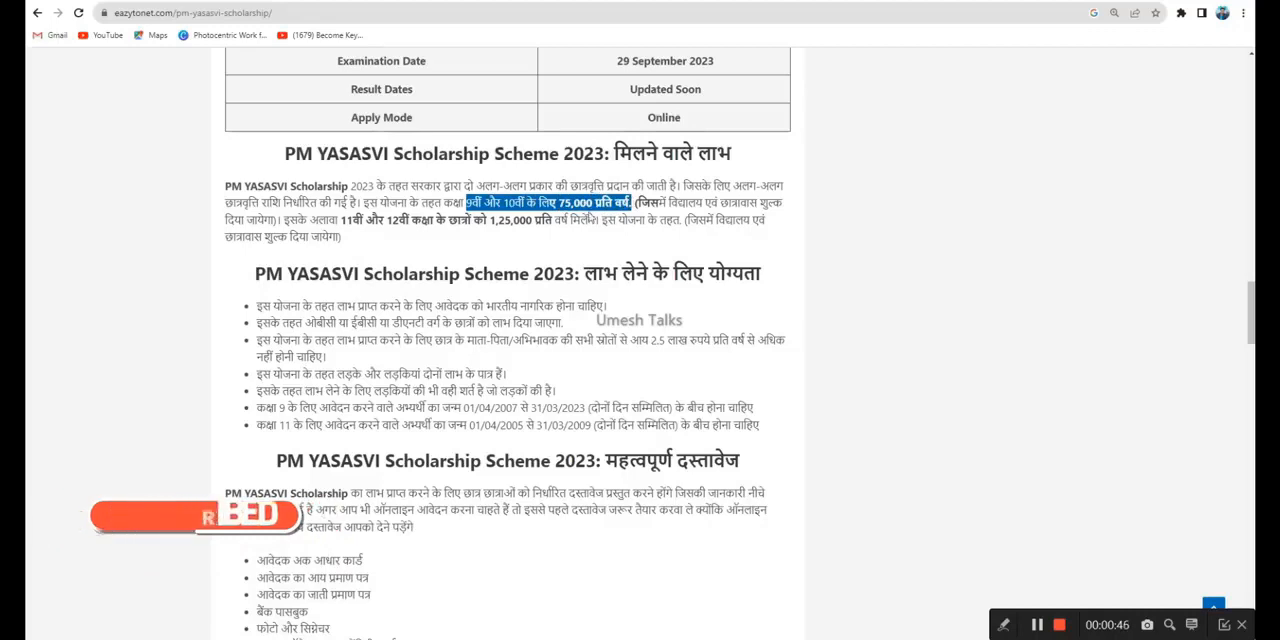
{"action": "left_click_drag", "start_coordinate": [341, 219], "coordinate": [519, 219]}
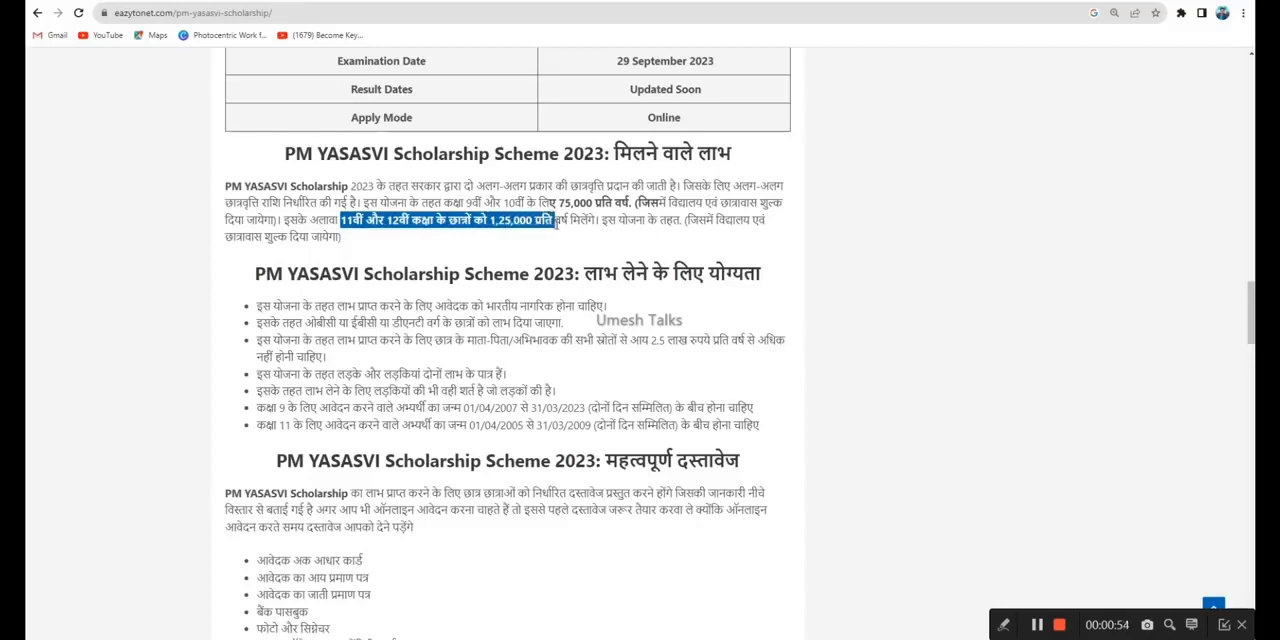
{"action": "left_click", "coordinate": [603, 242]}
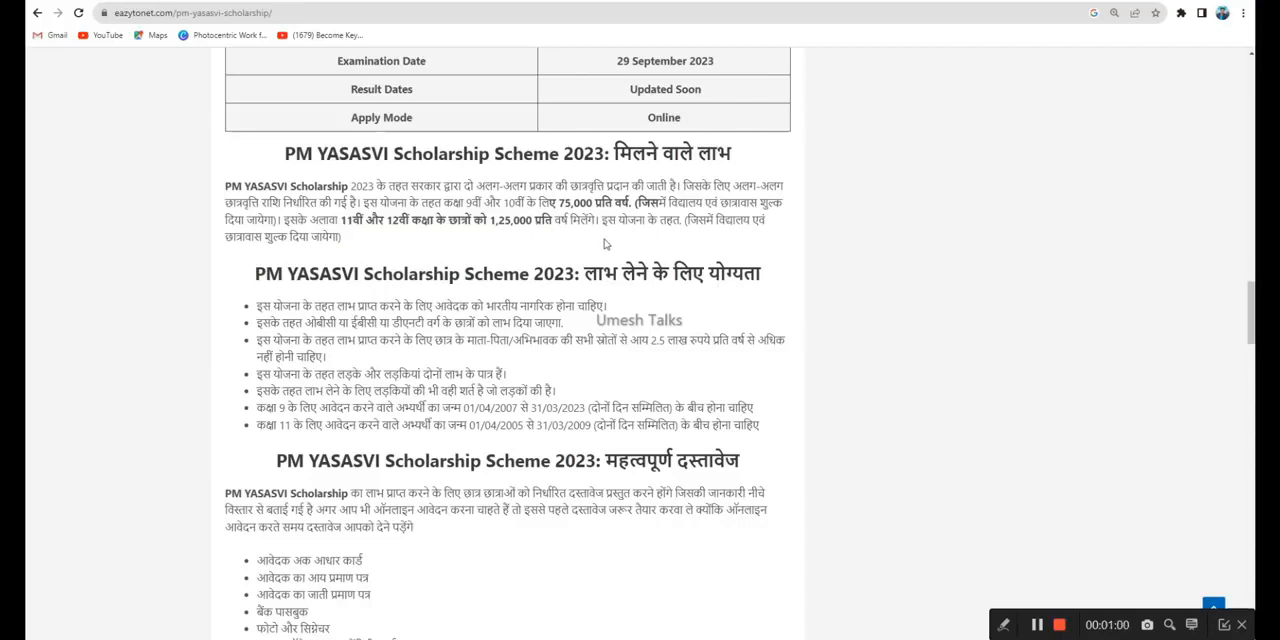
Open the "Public Notice – Inviting Online Application" PDF from the article's Important Links table.
{"action": "scroll", "coordinate": [613, 256], "scroll_direction": "down", "scroll_amount": 1}
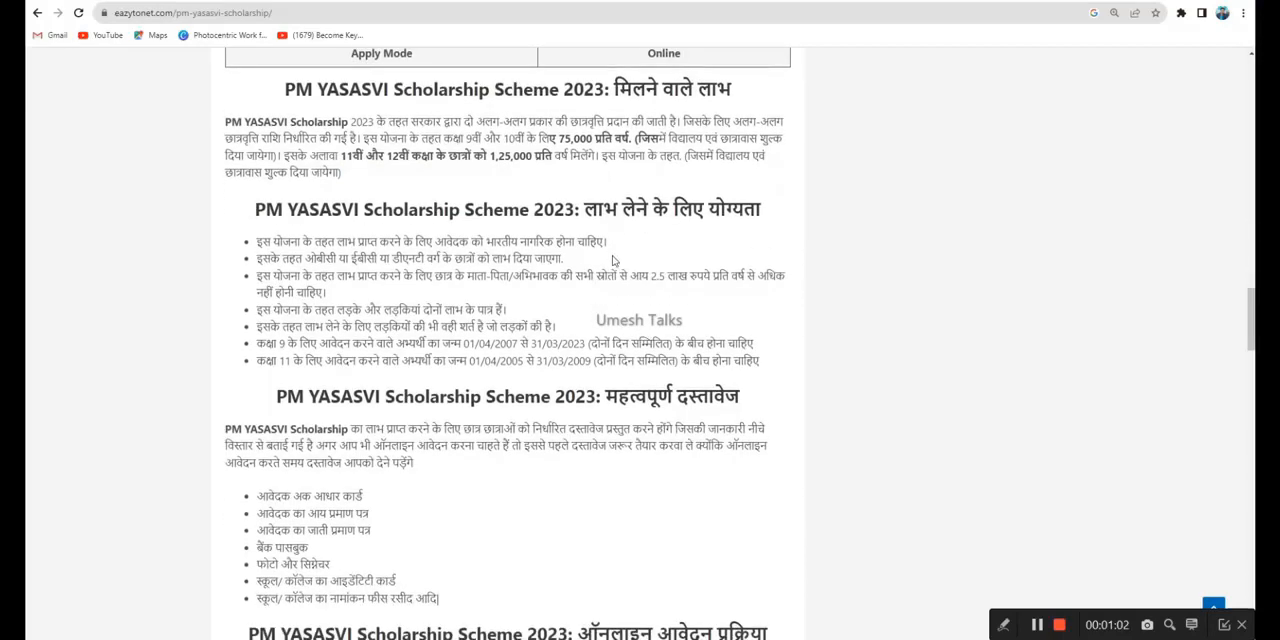
{"action": "scroll", "coordinate": [617, 265], "scroll_direction": "down", "scroll_amount": 1}
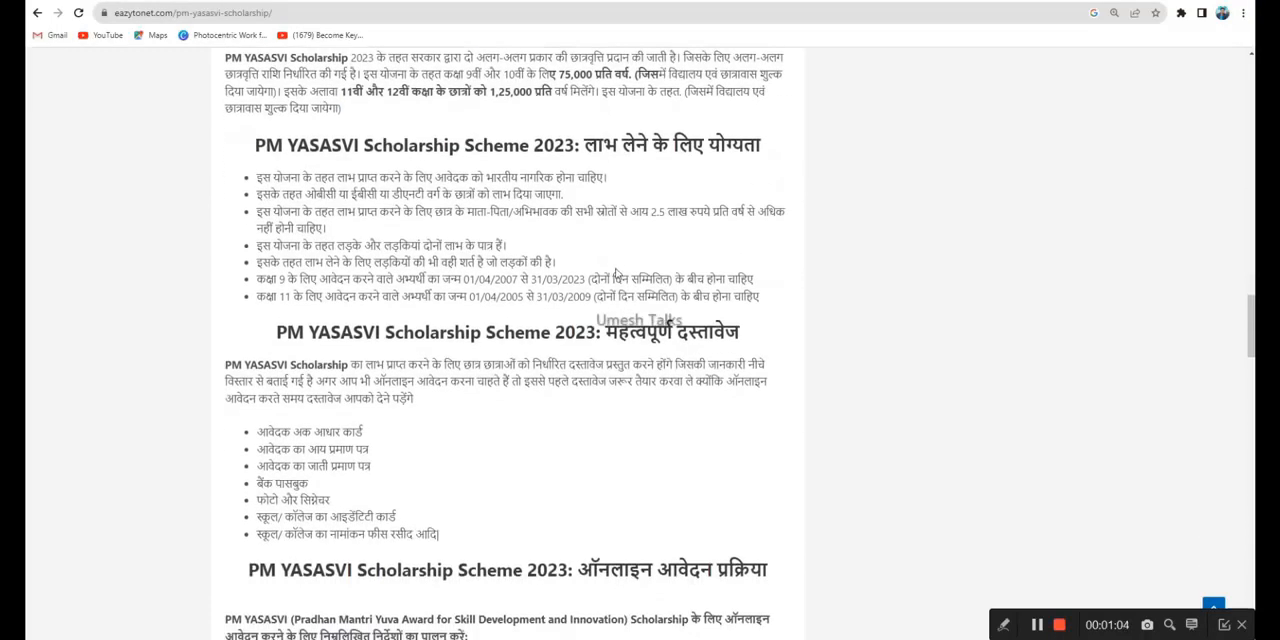
{"action": "scroll", "coordinate": [617, 273], "scroll_direction": "down", "scroll_amount": 1}
{"action": "scroll", "coordinate": [618, 305], "scroll_direction": "down", "scroll_amount": 4}
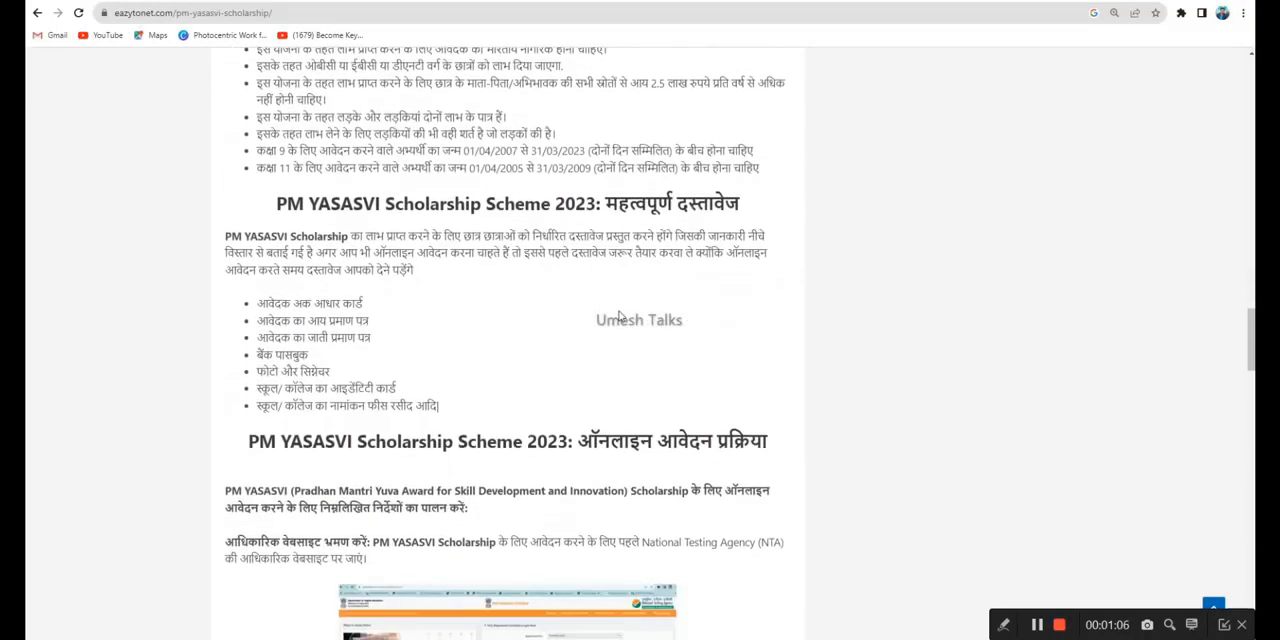
{"action": "scroll", "coordinate": [620, 316], "scroll_direction": "down", "scroll_amount": 9}
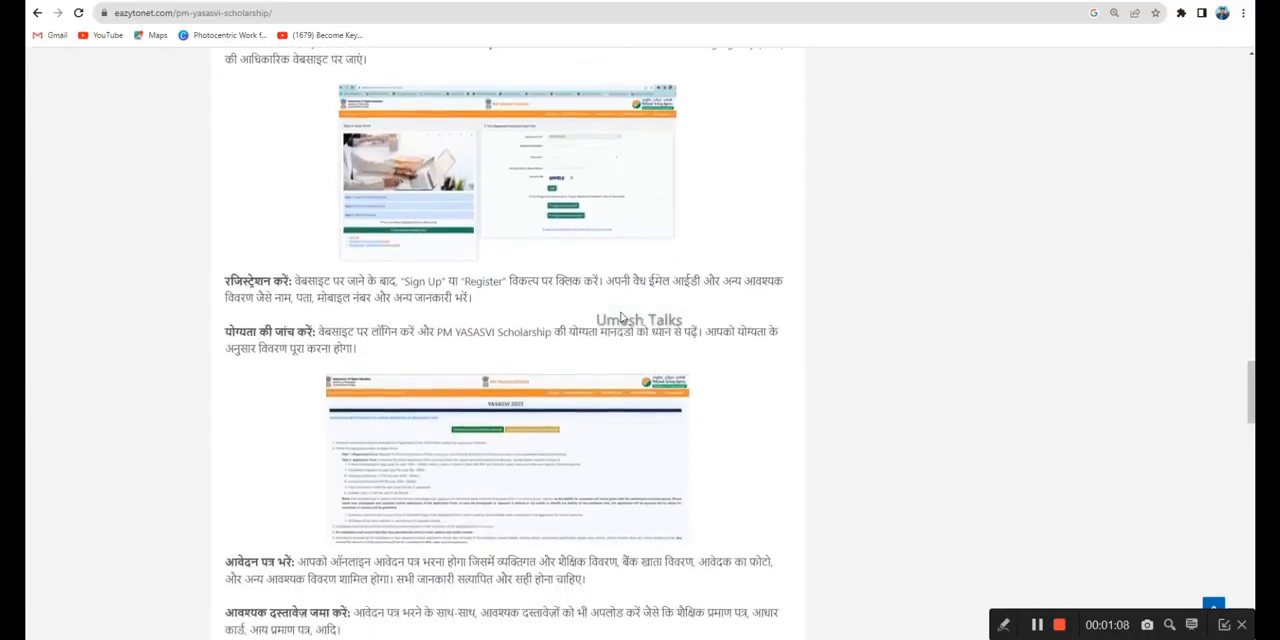
{"action": "scroll", "coordinate": [622, 318], "scroll_direction": "down", "scroll_amount": 9}
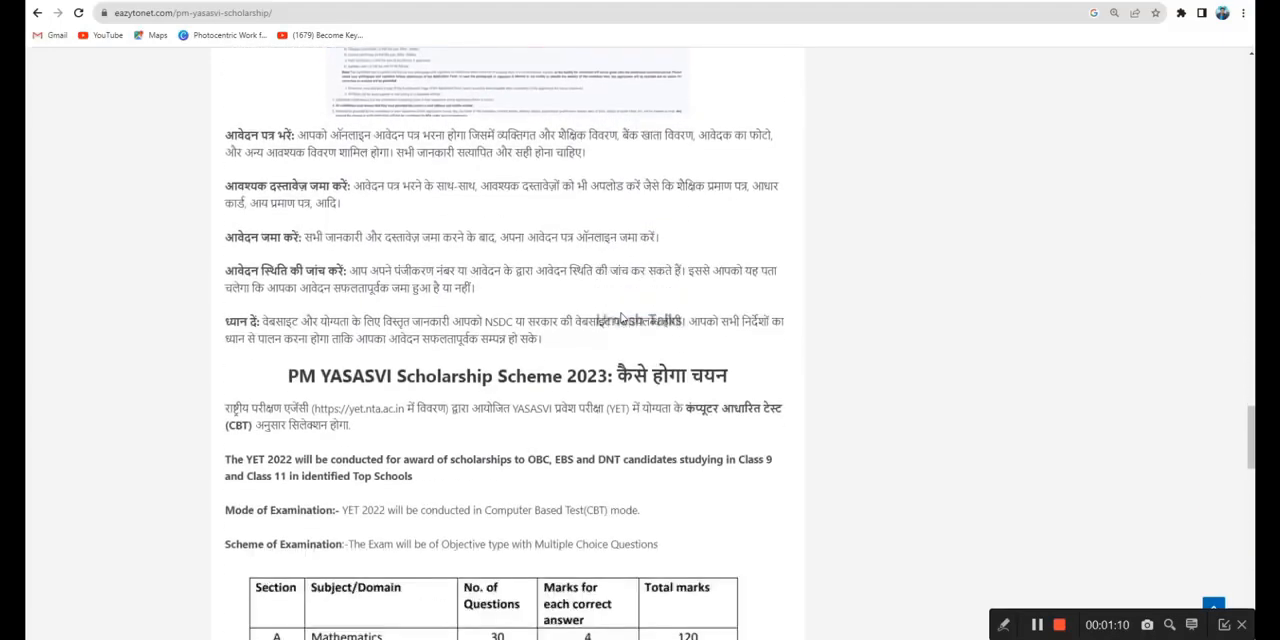
{"action": "scroll", "coordinate": [632, 352], "scroll_direction": "down", "scroll_amount": 6}
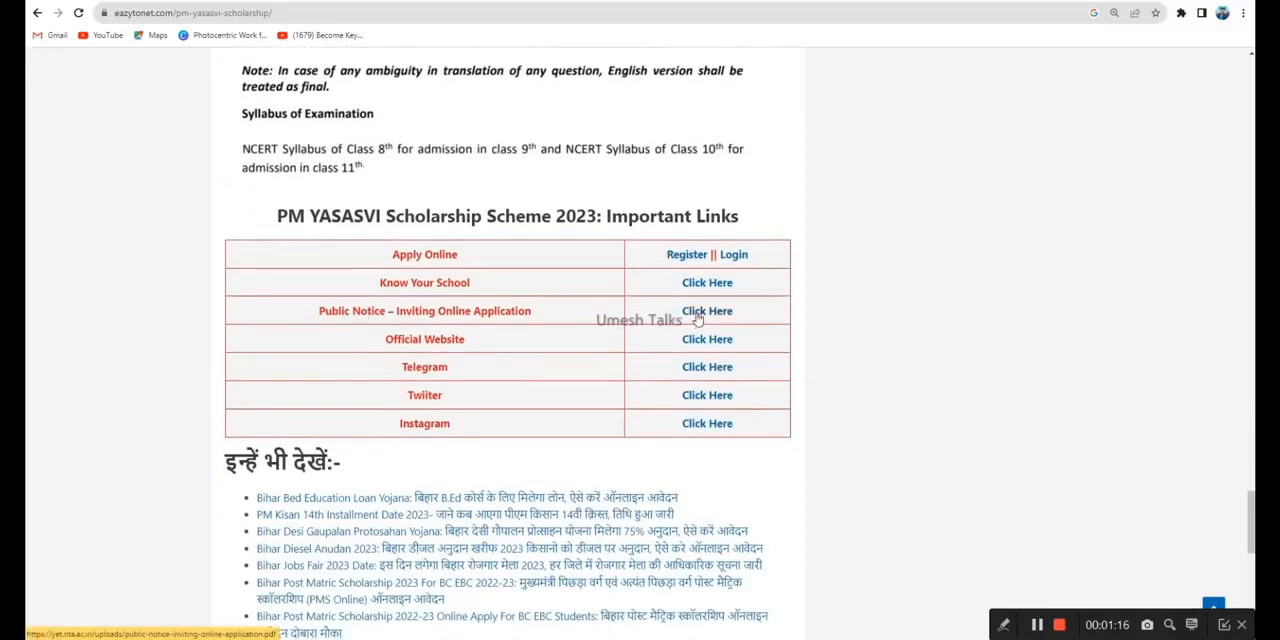
{"action": "left_click", "coordinate": [698, 316]}
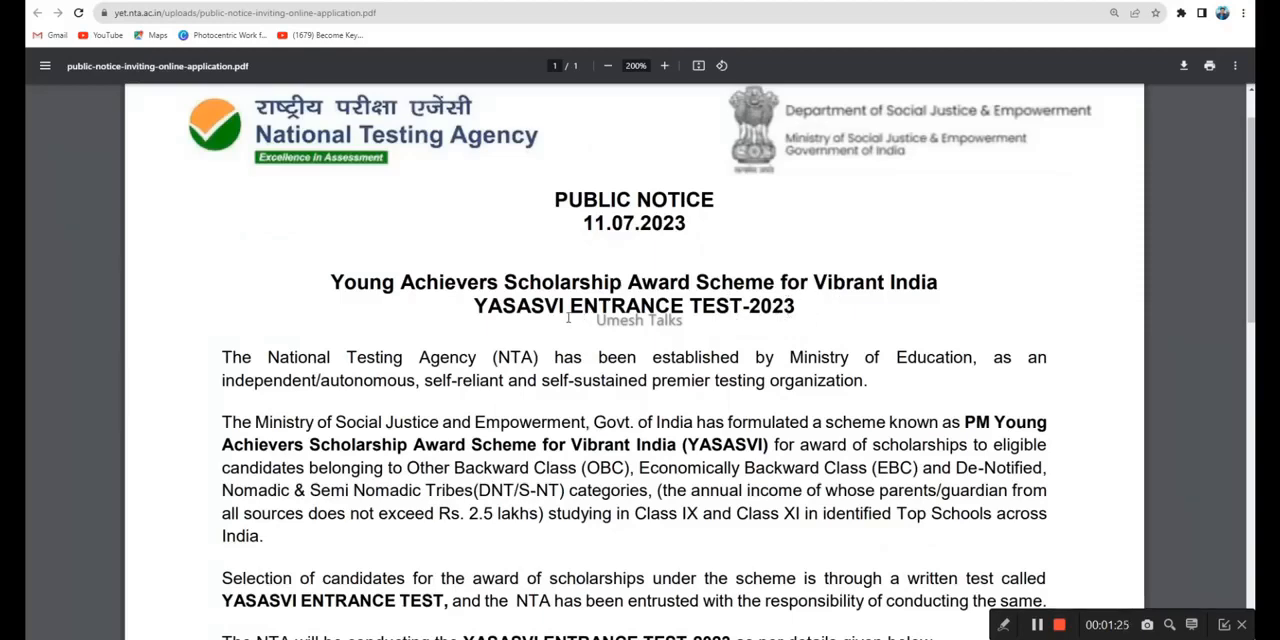
Read the public notice's introduction to the scheme and highlight "Top Schools" in the eligibility paragraph.
{"action": "scroll", "coordinate": [758, 312], "scroll_direction": "down", "scroll_amount": 2}
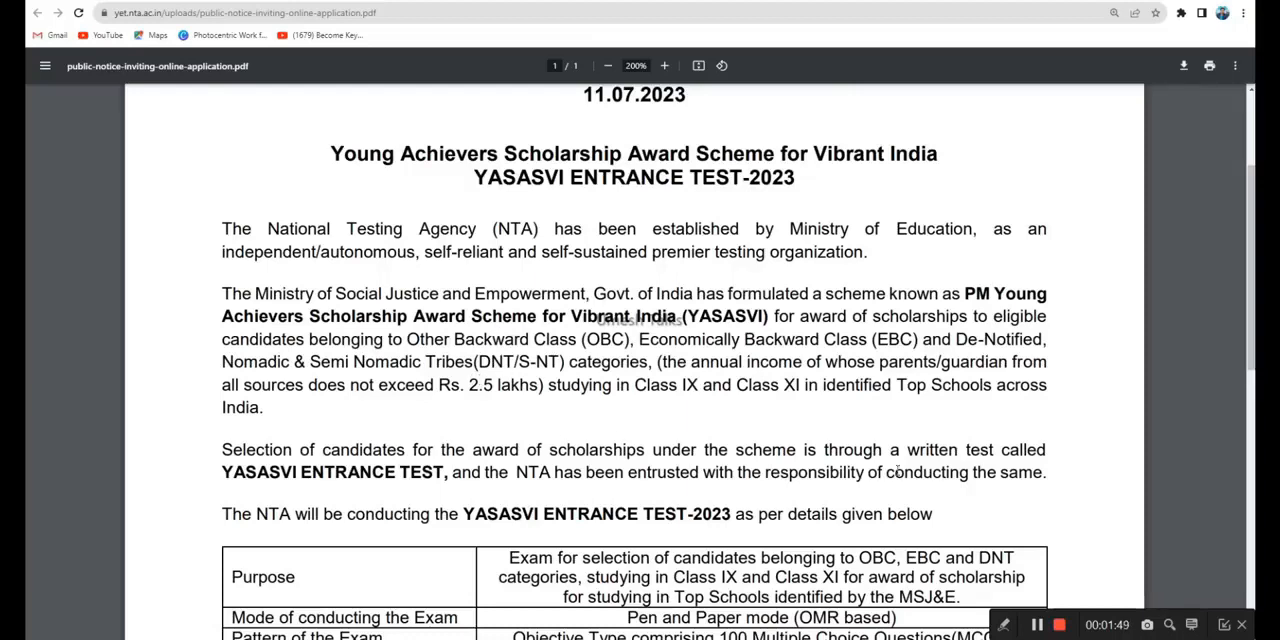
{"action": "left_click_drag", "start_coordinate": [899, 388], "coordinate": [989, 391]}
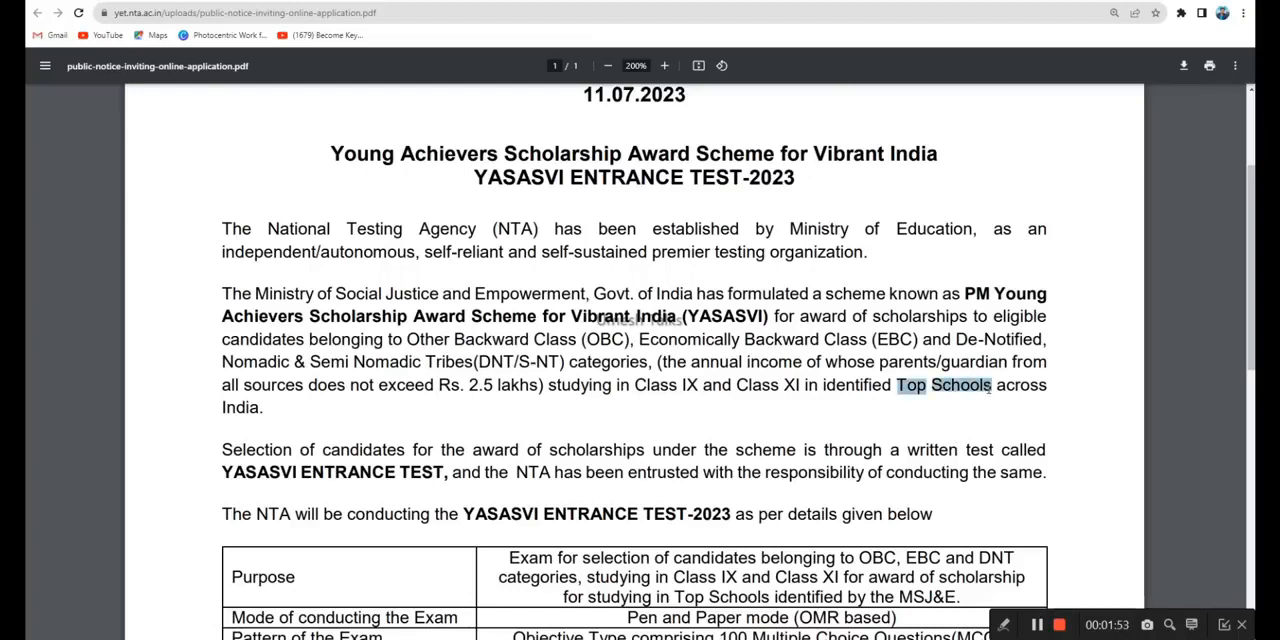
{"action": "left_click", "coordinate": [869, 392]}
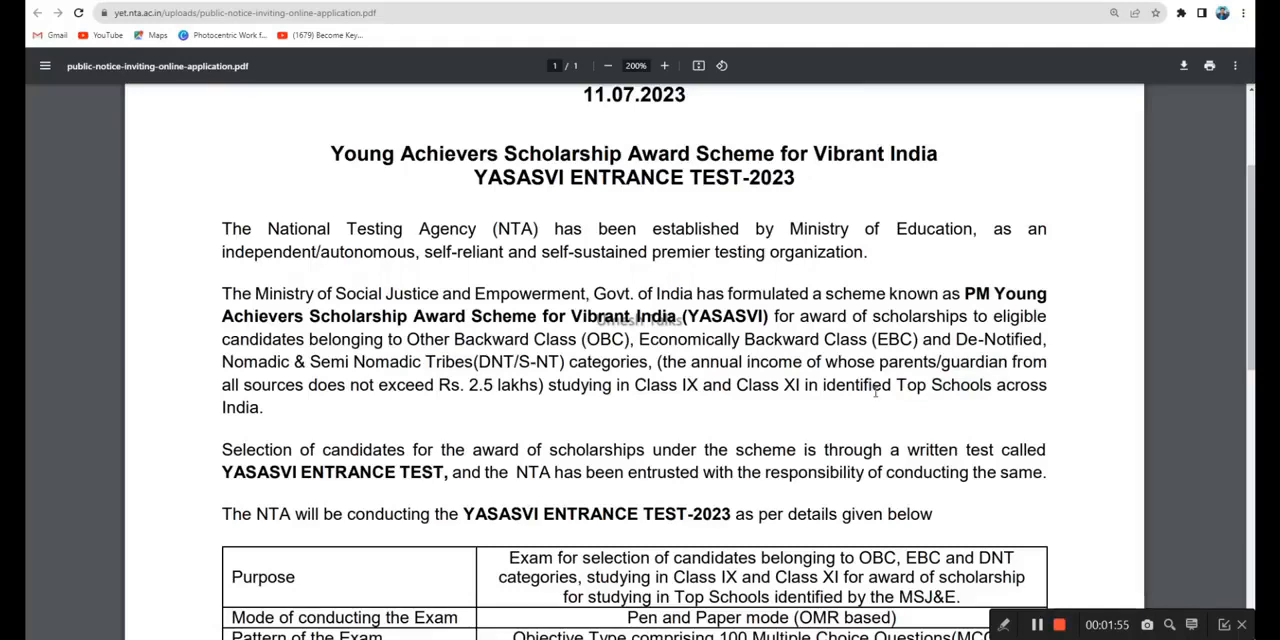
Review the exam details table in the notice, highlighting the question pattern, duration in minutes, medium and exam date.
{"action": "scroll", "coordinate": [876, 392], "scroll_direction": "down", "scroll_amount": 5}
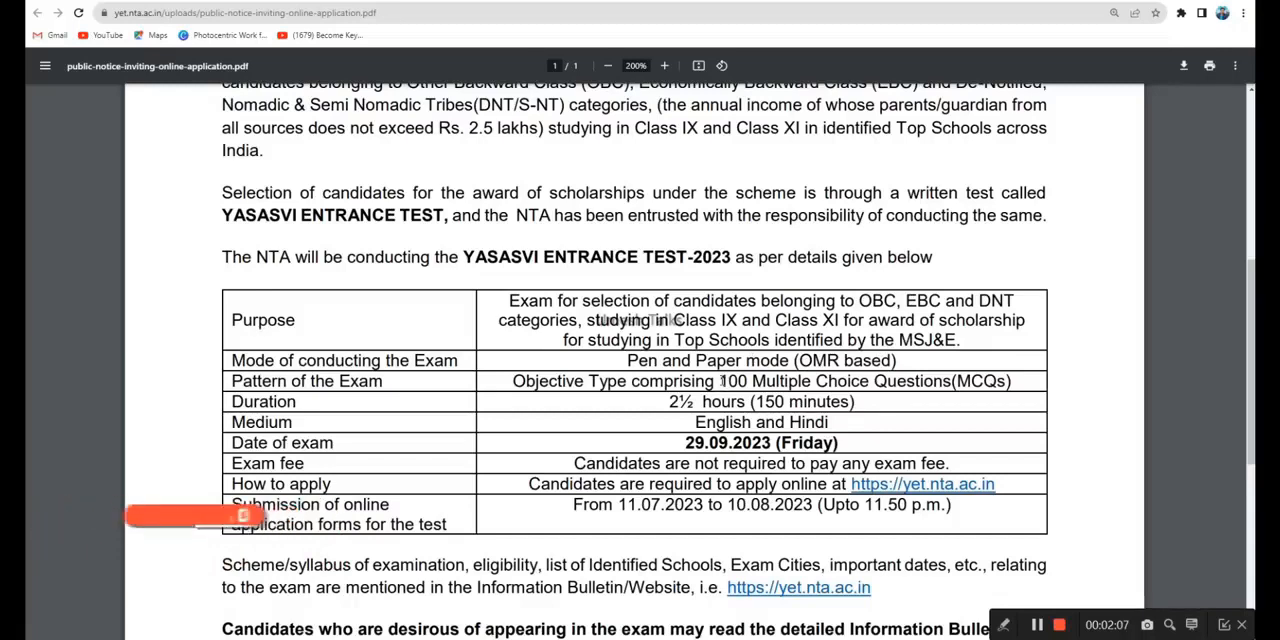
{"action": "left_click_drag", "start_coordinate": [720, 381], "coordinate": [951, 382]}
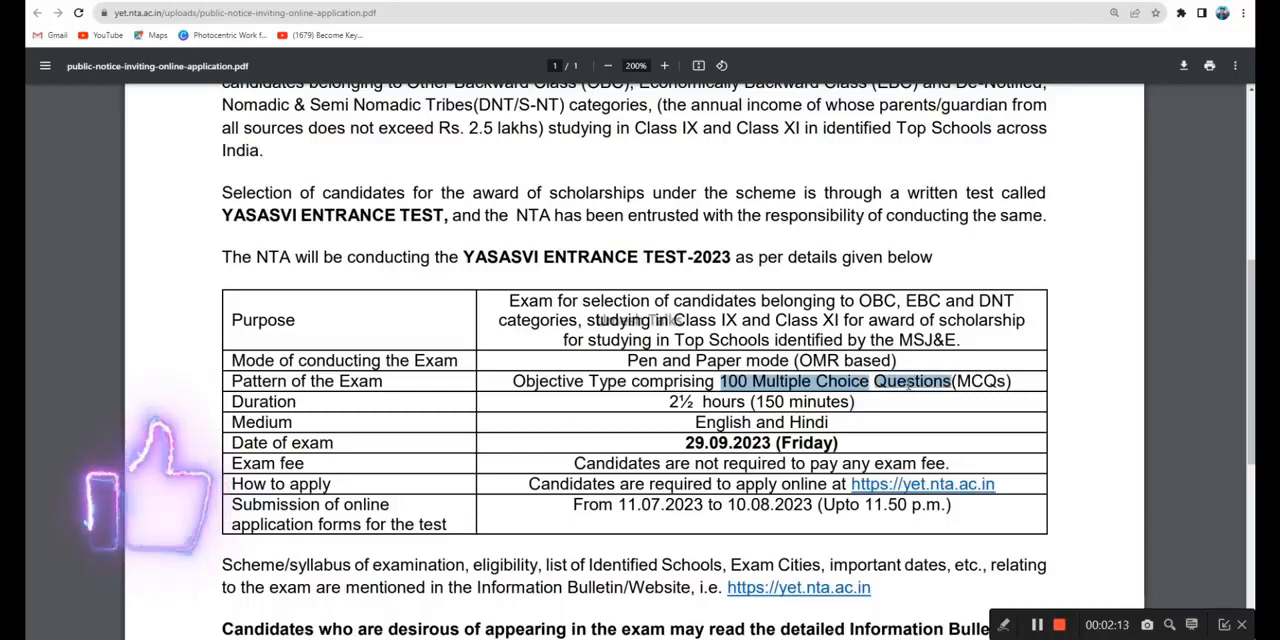
{"action": "left_click_drag", "start_coordinate": [757, 401], "coordinate": [850, 402]}
{"action": "left_click", "coordinate": [695, 422]}
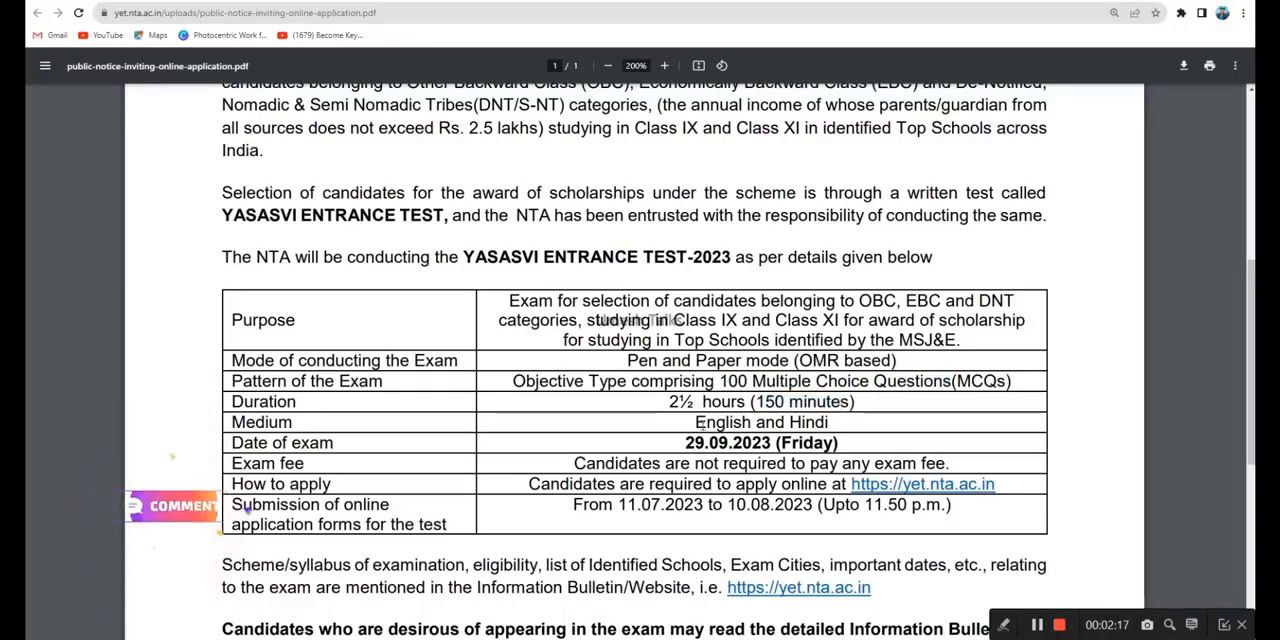
{"action": "left_click_drag", "start_coordinate": [695, 422], "coordinate": [832, 422]}
{"action": "left_click", "coordinate": [847, 422]}
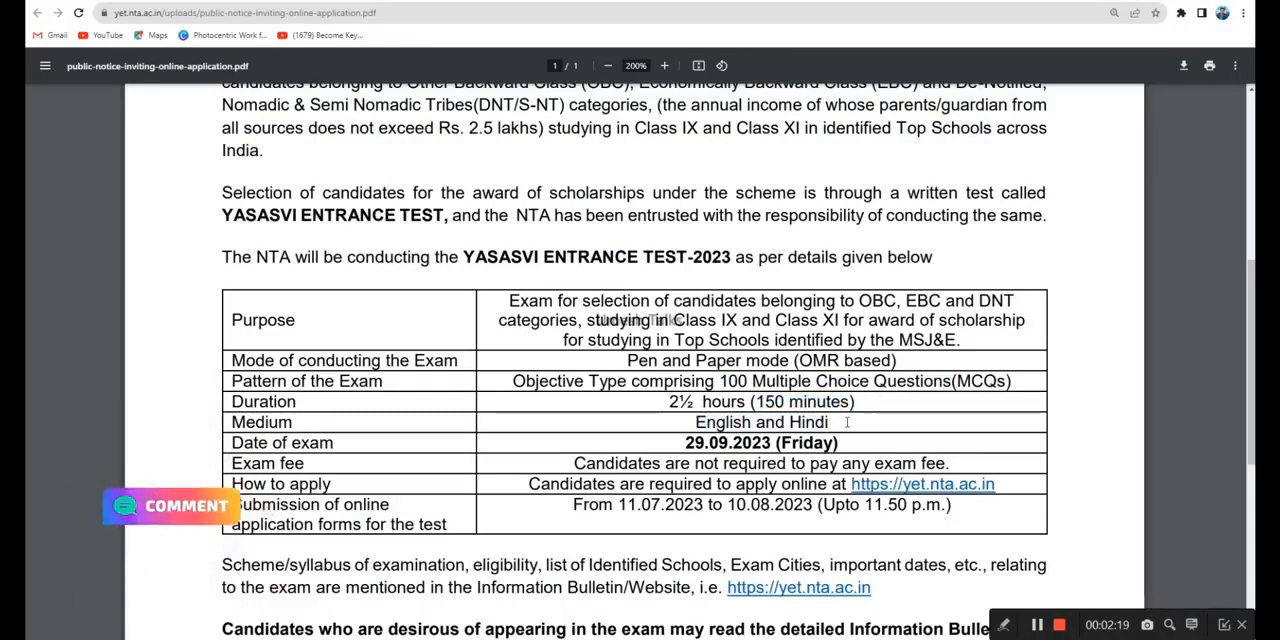
{"action": "scroll", "coordinate": [720, 423], "scroll_direction": "down", "scroll_amount": 1}
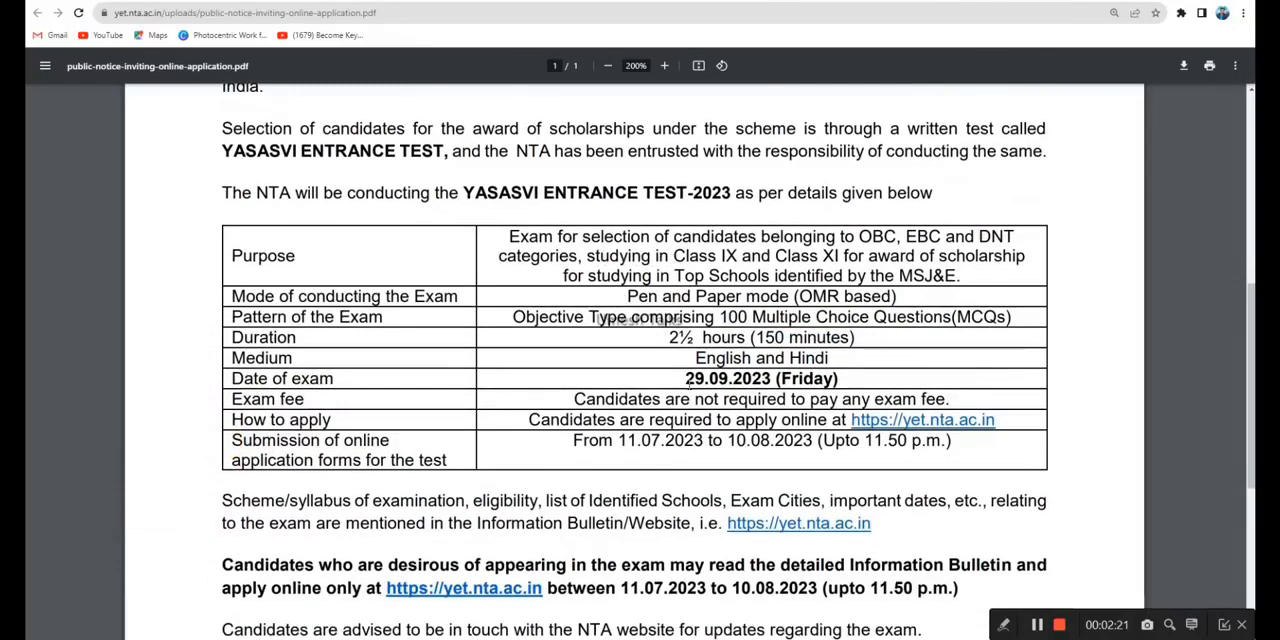
{"action": "left_click_drag", "start_coordinate": [684, 378], "coordinate": [832, 379]}
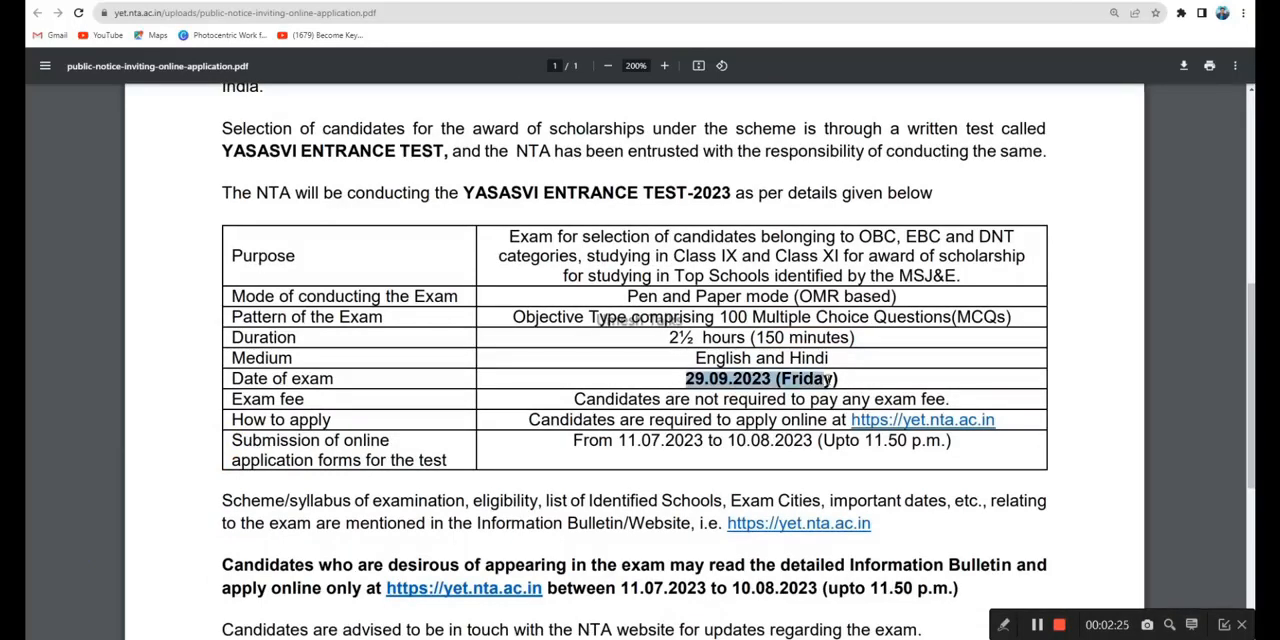
{"action": "left_click", "coordinate": [852, 377]}
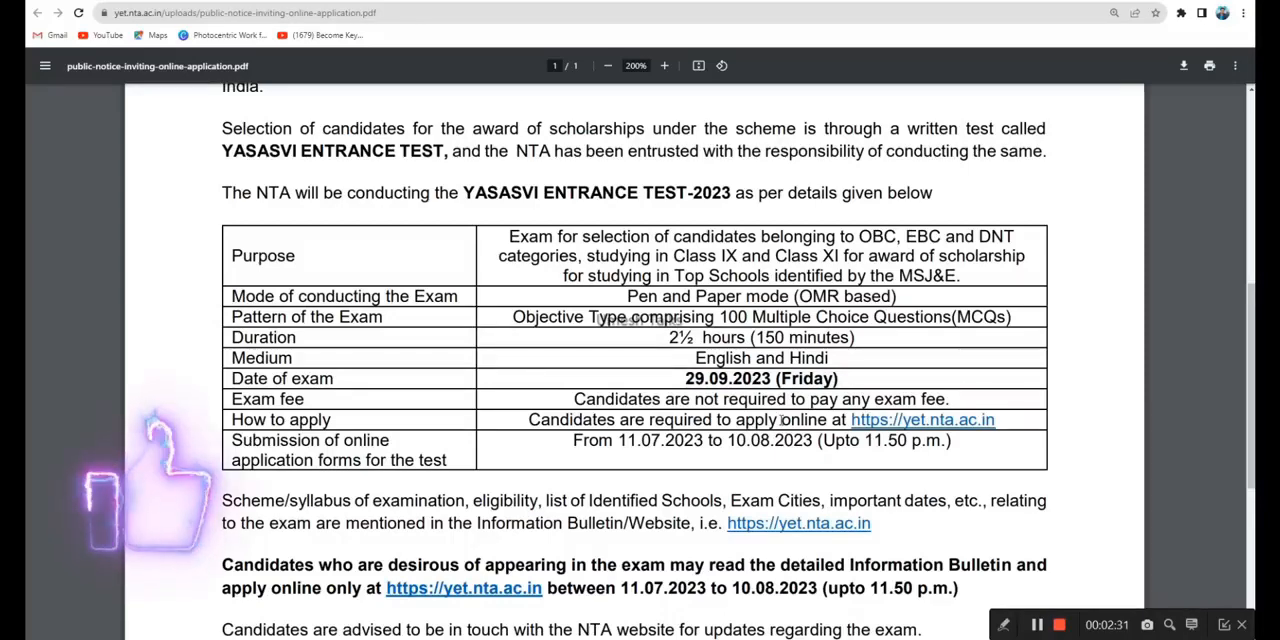
Check the online application period in the notice's closing paragraphs, highlighting its start and end dates.
{"action": "scroll", "coordinate": [783, 420], "scroll_direction": "down", "scroll_amount": 1}
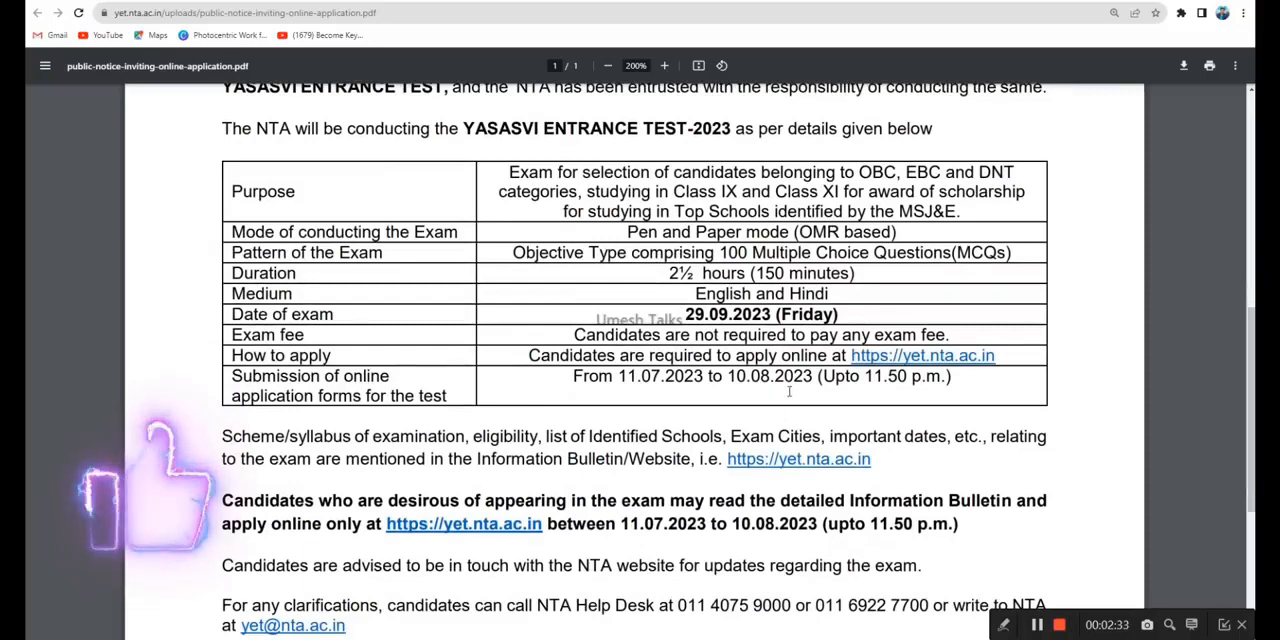
{"action": "scroll", "coordinate": [792, 400], "scroll_direction": "down", "scroll_amount": 2}
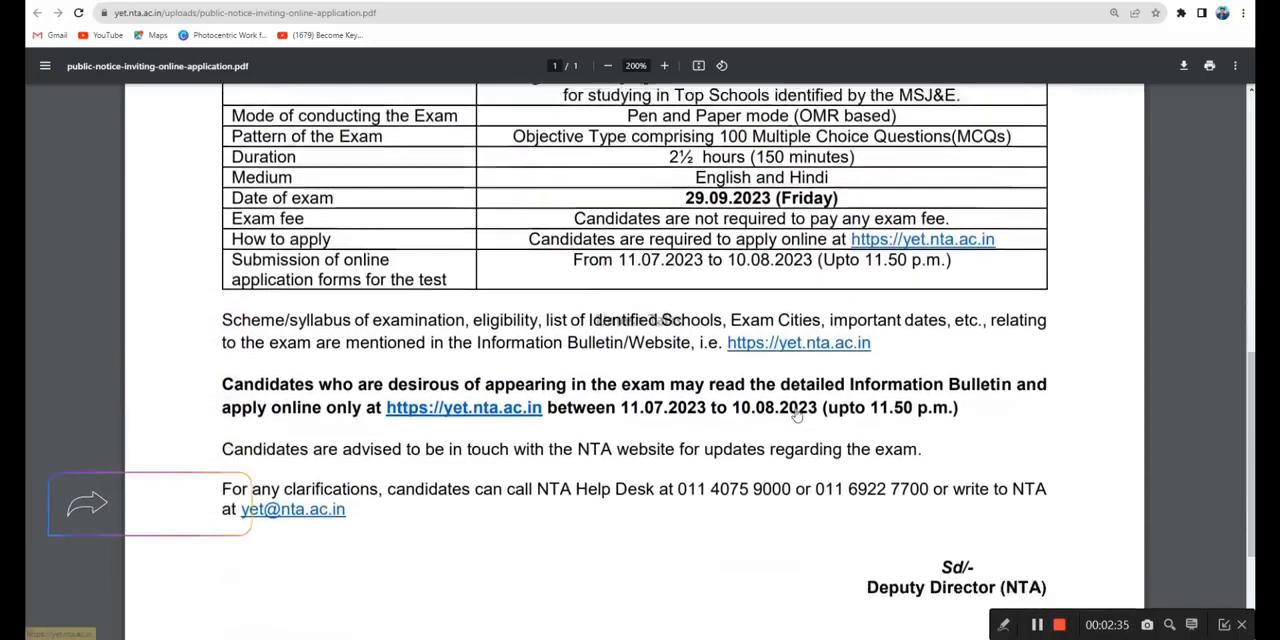
{"action": "scroll", "coordinate": [797, 416], "scroll_direction": "down", "scroll_amount": 1}
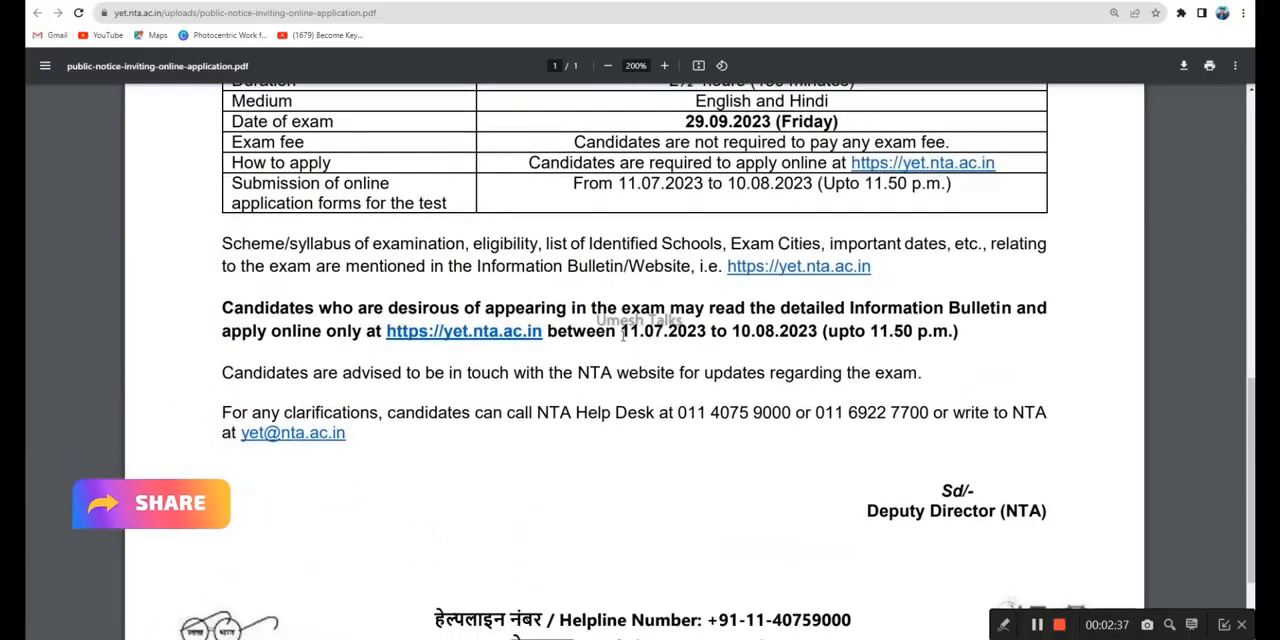
{"action": "left_click_drag", "start_coordinate": [622, 335], "coordinate": [818, 334]}
{"action": "left_click", "coordinate": [732, 332]}
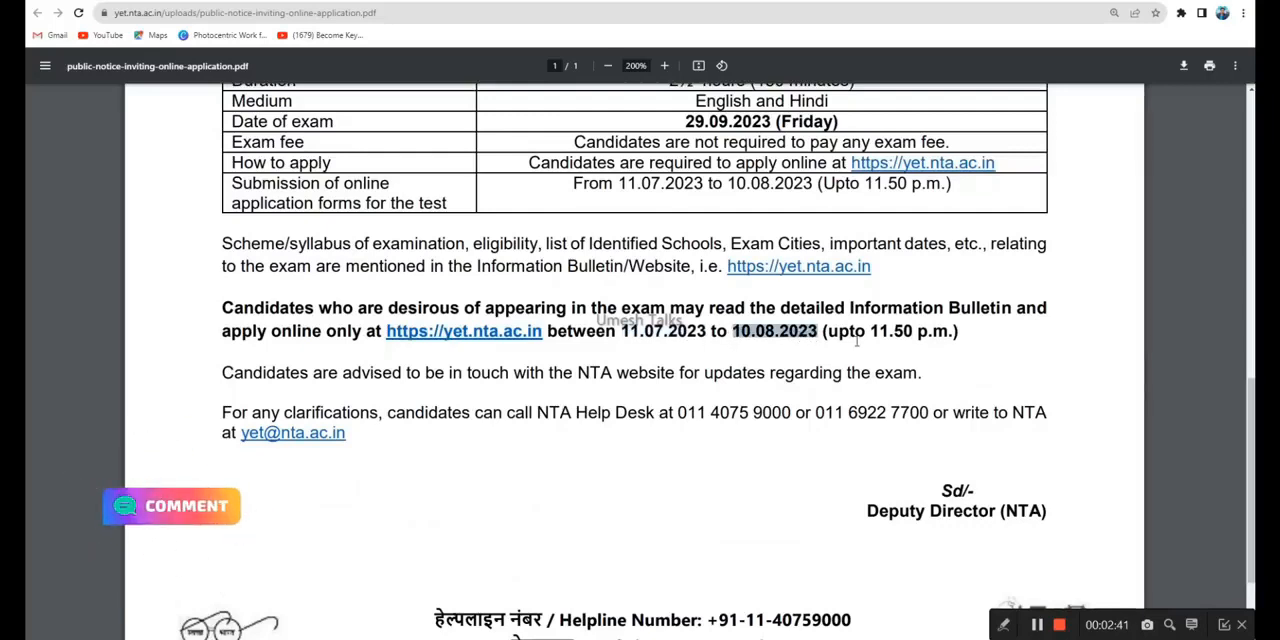
{"action": "scroll", "coordinate": [748, 414], "scroll_direction": "up", "scroll_amount": 1}
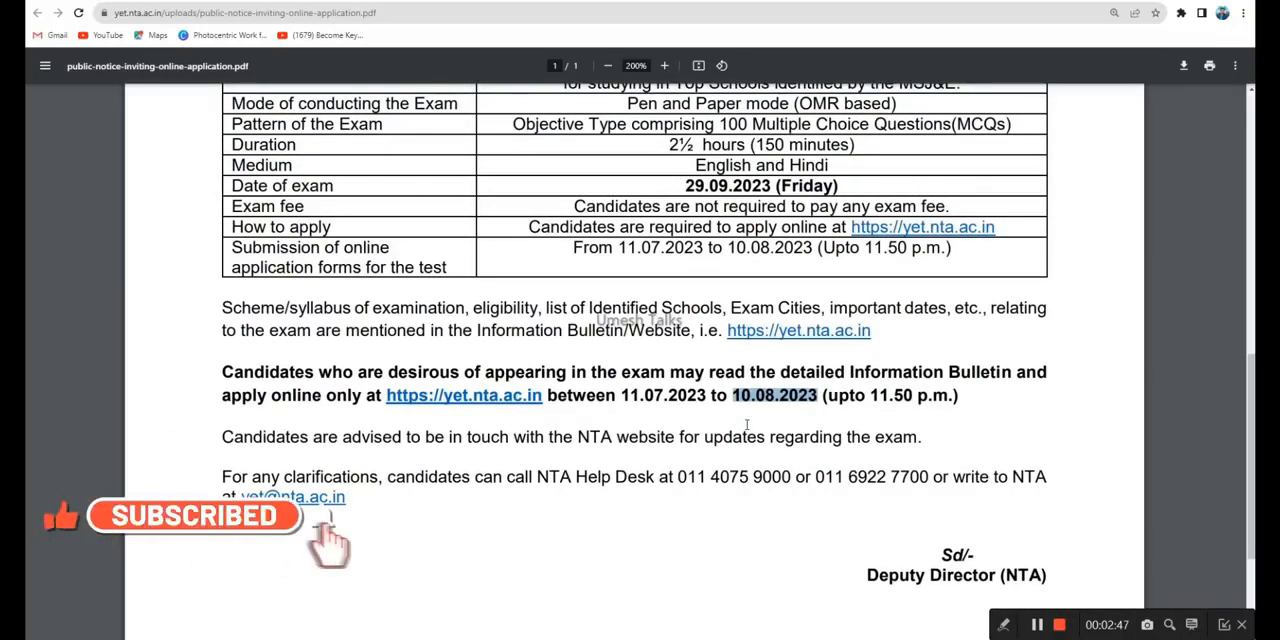
Return to the notice's eligibility paragraph and highlight the OBC and EBC category abbreviations.
{"action": "scroll", "coordinate": [746, 424], "scroll_direction": "up", "scroll_amount": 5}
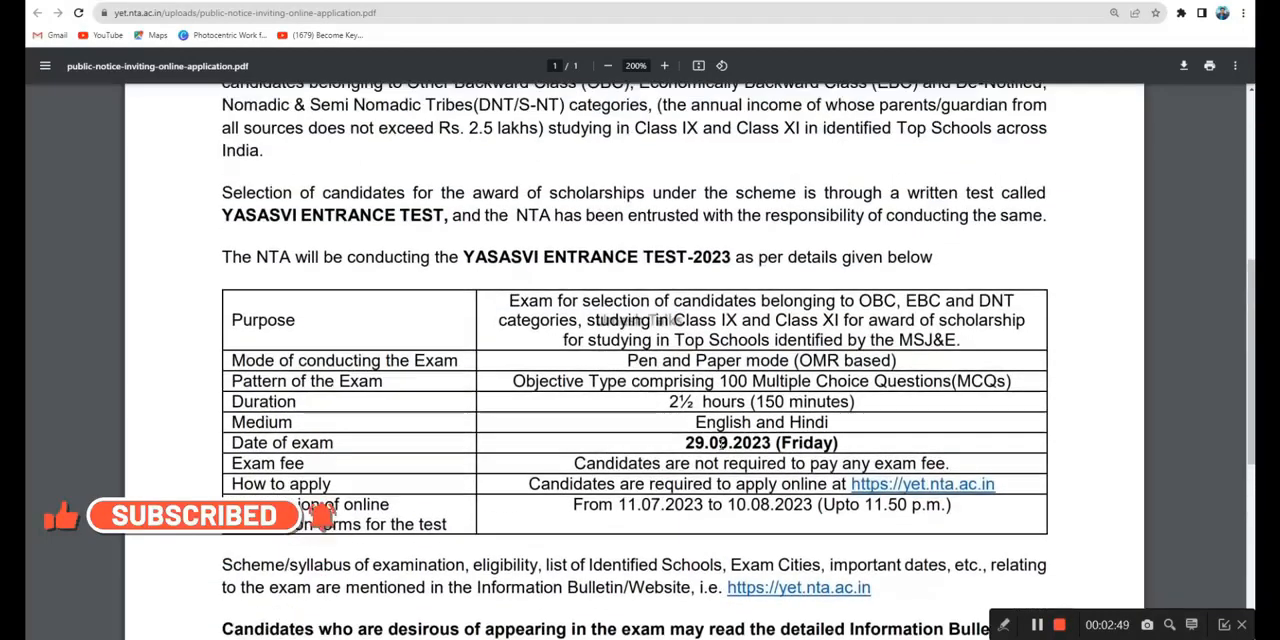
{"action": "scroll", "coordinate": [720, 444], "scroll_direction": "up", "scroll_amount": 3}
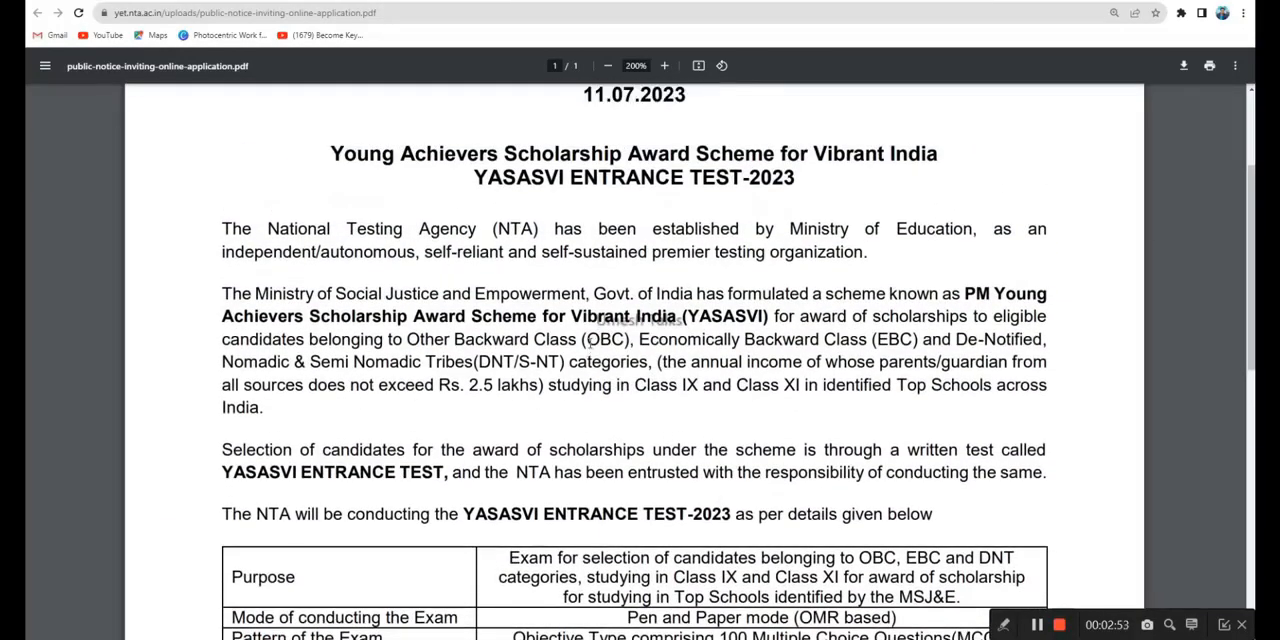
{"action": "left_click_drag", "start_coordinate": [588, 341], "coordinate": [624, 340]}
{"action": "left_click_drag", "start_coordinate": [878, 341], "coordinate": [938, 346]}
Open the official website from the article's Important Links table and start a new candidate registration.
{"action": "left_click", "coordinate": [130, 1]}
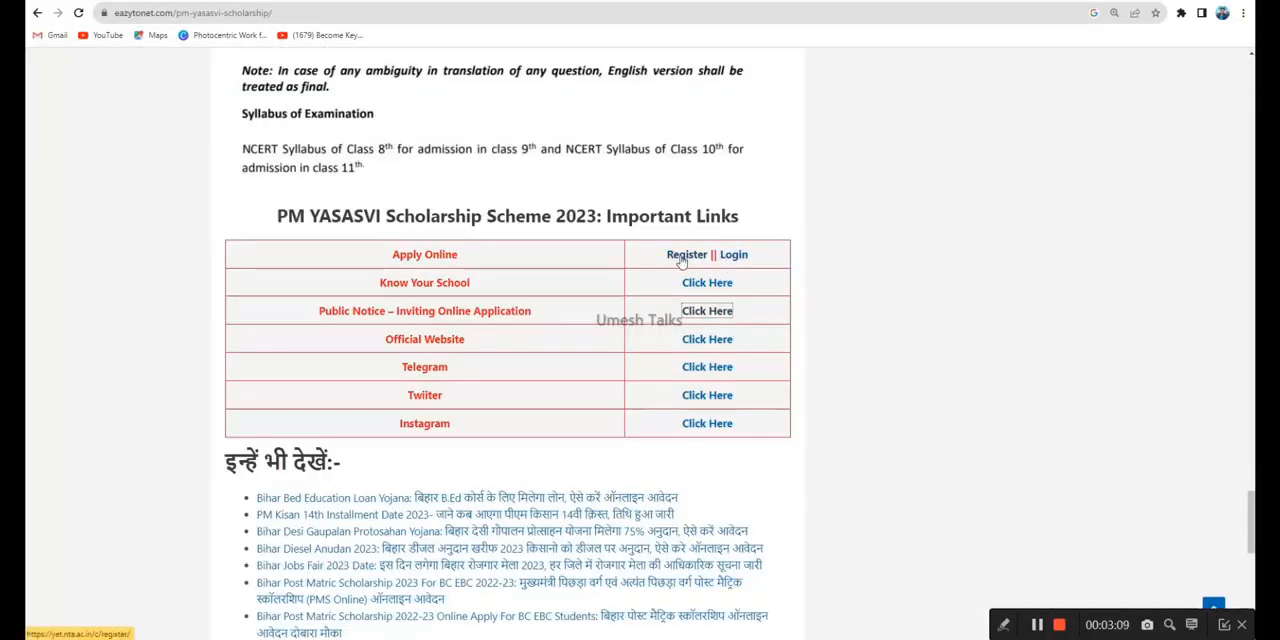
{"action": "left_click", "coordinate": [704, 340]}
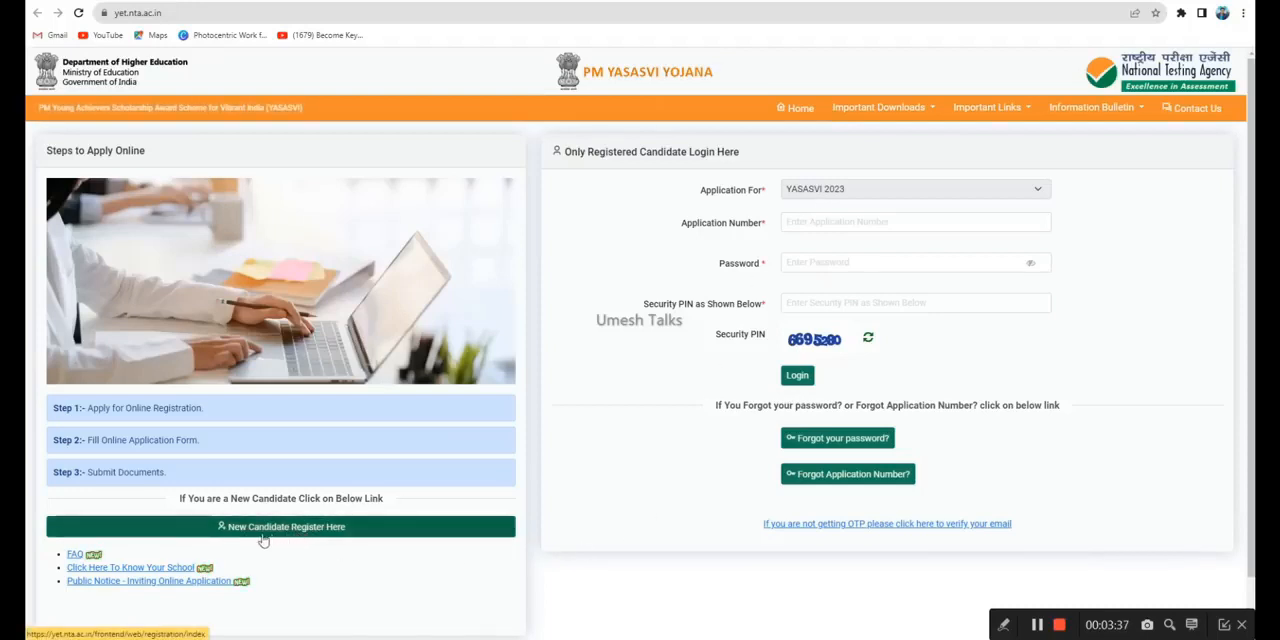
{"action": "left_click", "coordinate": [308, 537]}
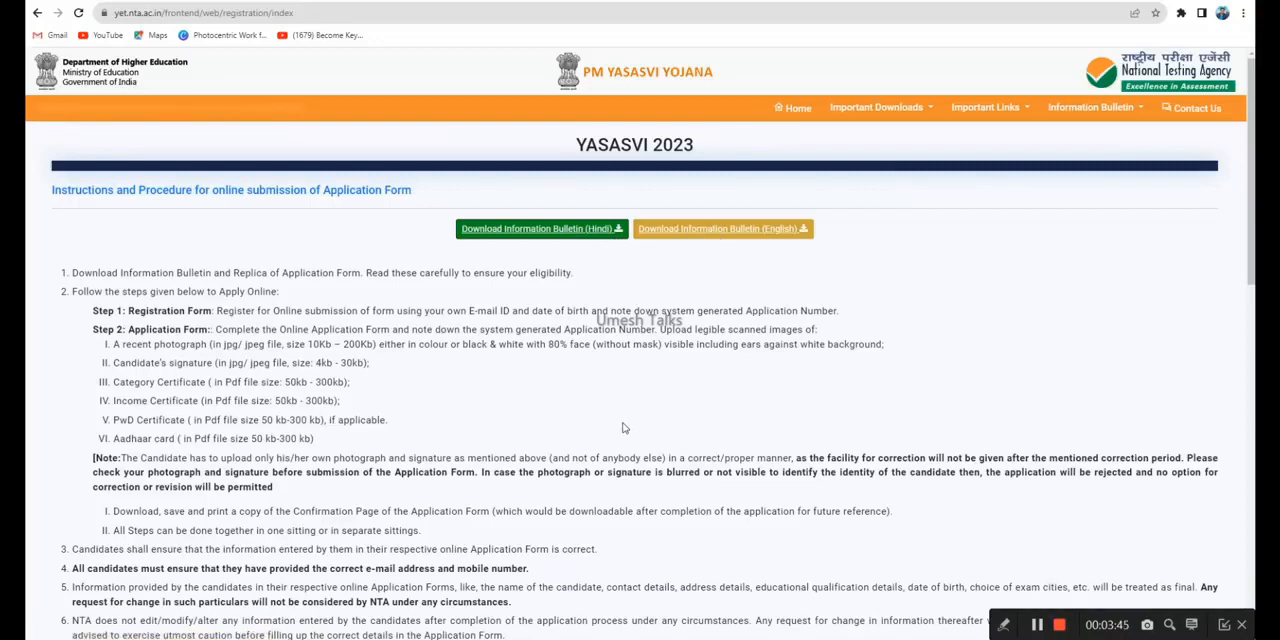
Read through the YASASVI 2023 application instructions, accept the declaration that they were read, and proceed to the registration form.
{"action": "scroll", "coordinate": [353, 410], "scroll_direction": "down", "scroll_amount": 1}
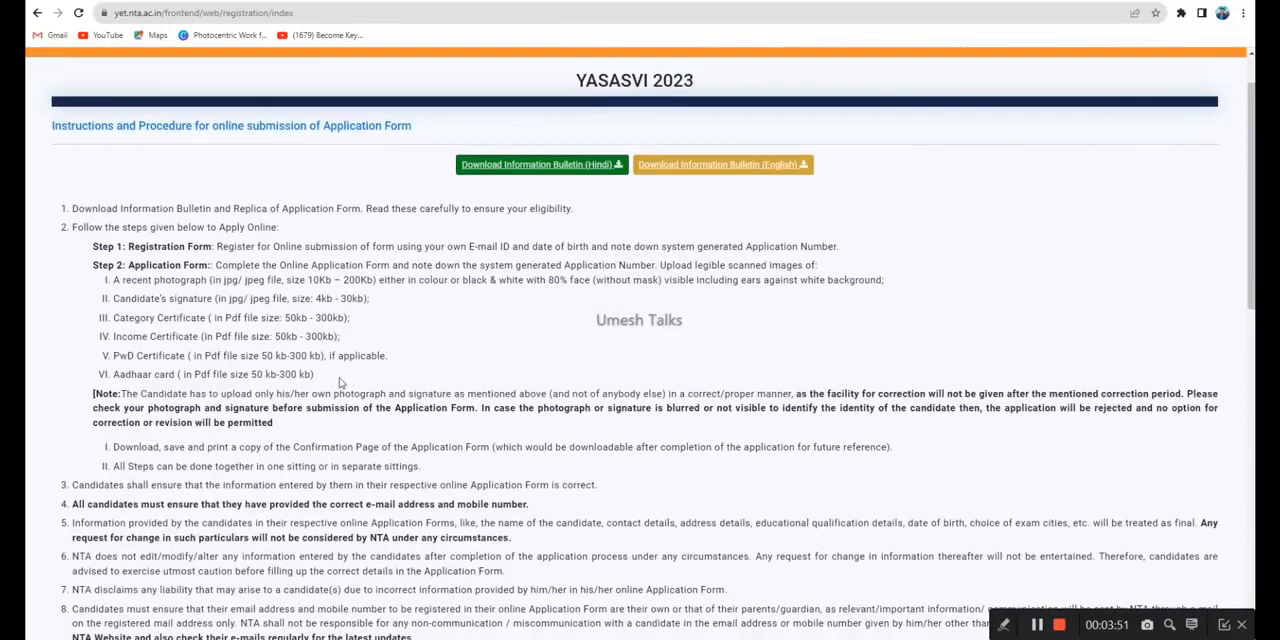
{"action": "scroll", "coordinate": [339, 383], "scroll_direction": "down", "scroll_amount": 3}
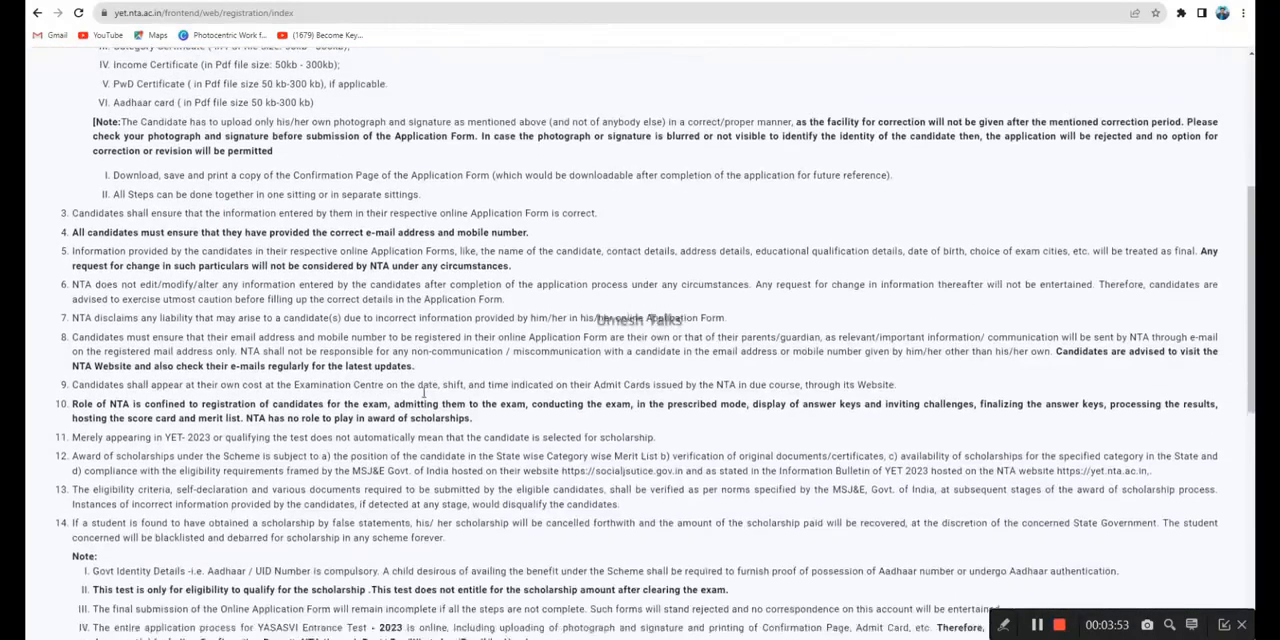
{"action": "scroll", "coordinate": [430, 400], "scroll_direction": "down", "scroll_amount": 6}
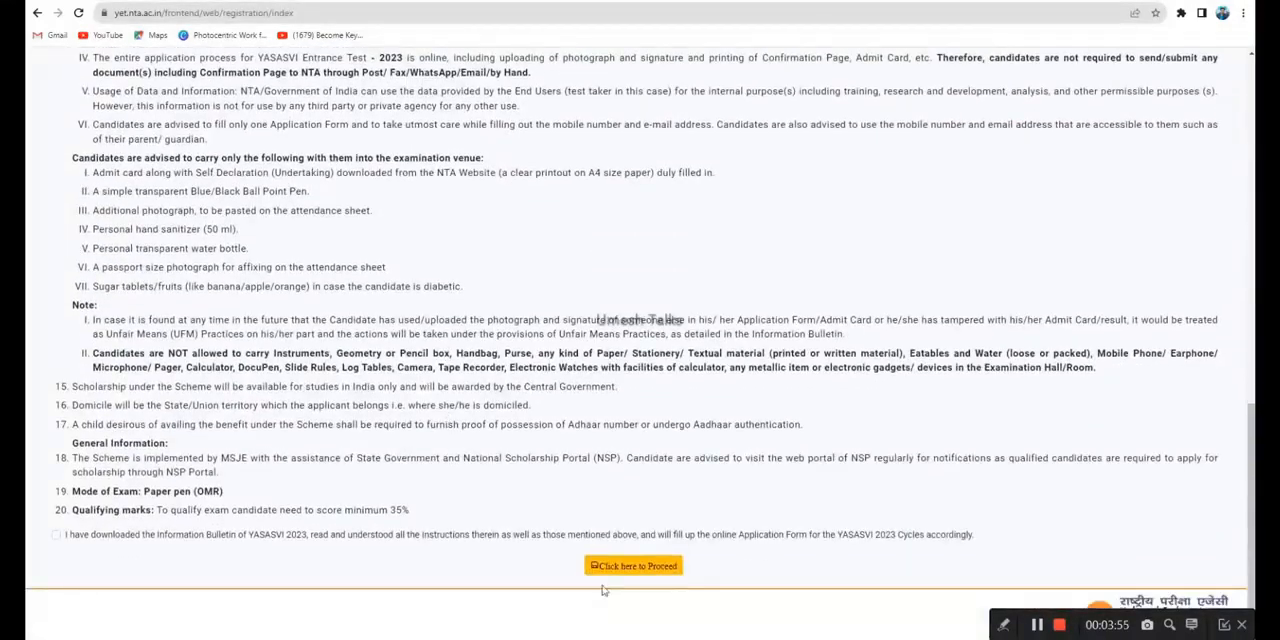
{"action": "left_click", "coordinate": [56, 535]}
{"action": "left_click", "coordinate": [622, 568]}
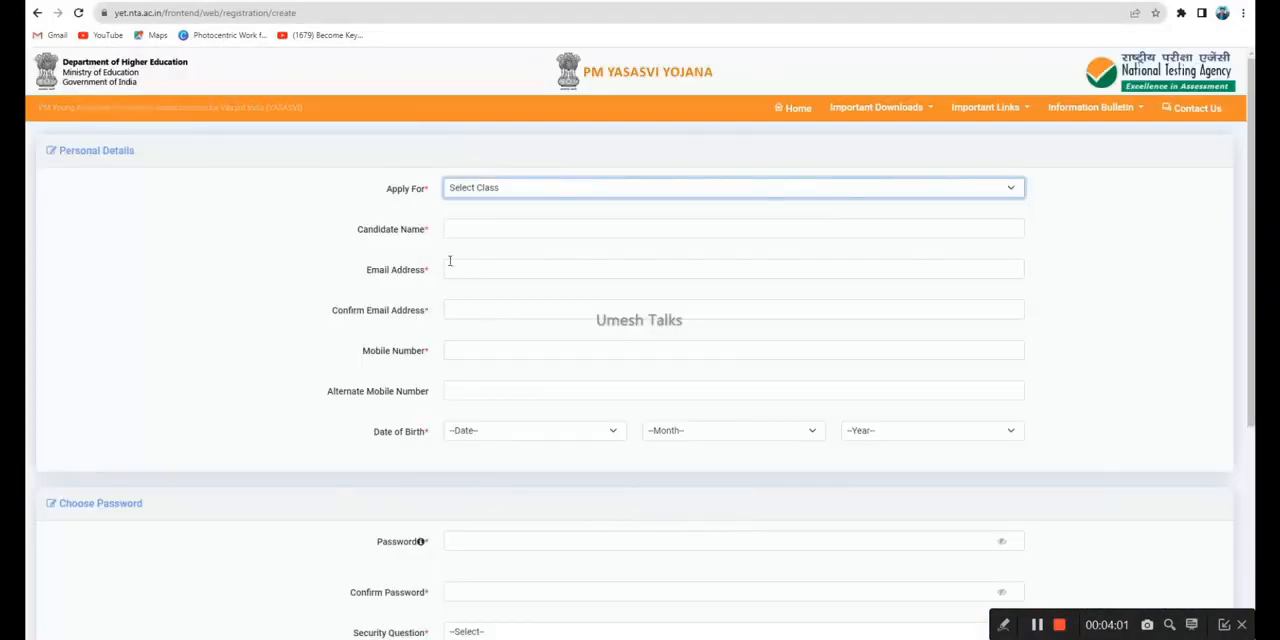
Set Apply For to Class 9th, choose the security question "What is the name of your first school" and enter the security answer.
{"action": "left_click", "coordinate": [488, 187]}
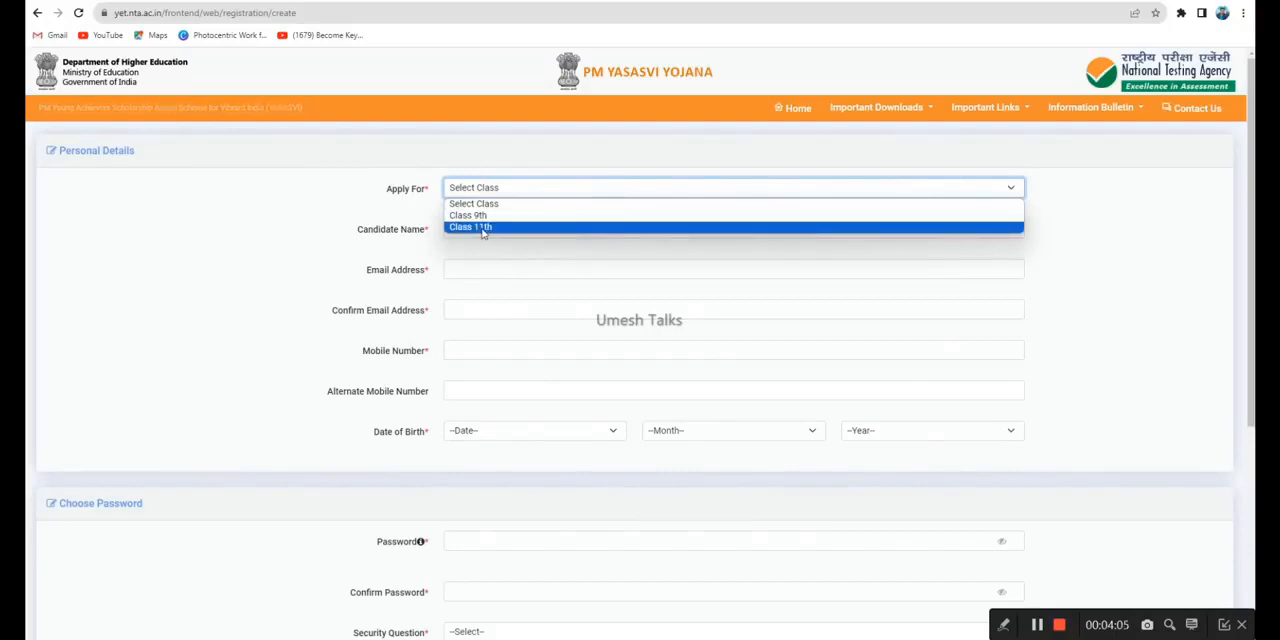
{"action": "left_click", "coordinate": [480, 216]}
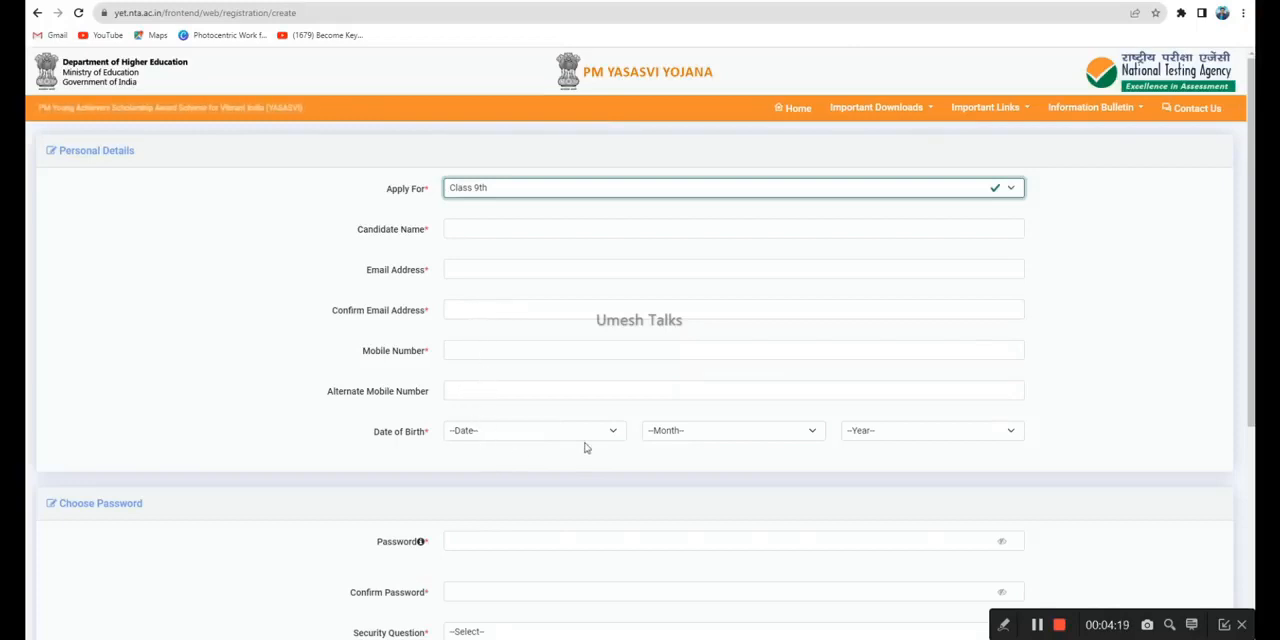
{"action": "scroll", "coordinate": [800, 432], "scroll_direction": "down", "scroll_amount": 2}
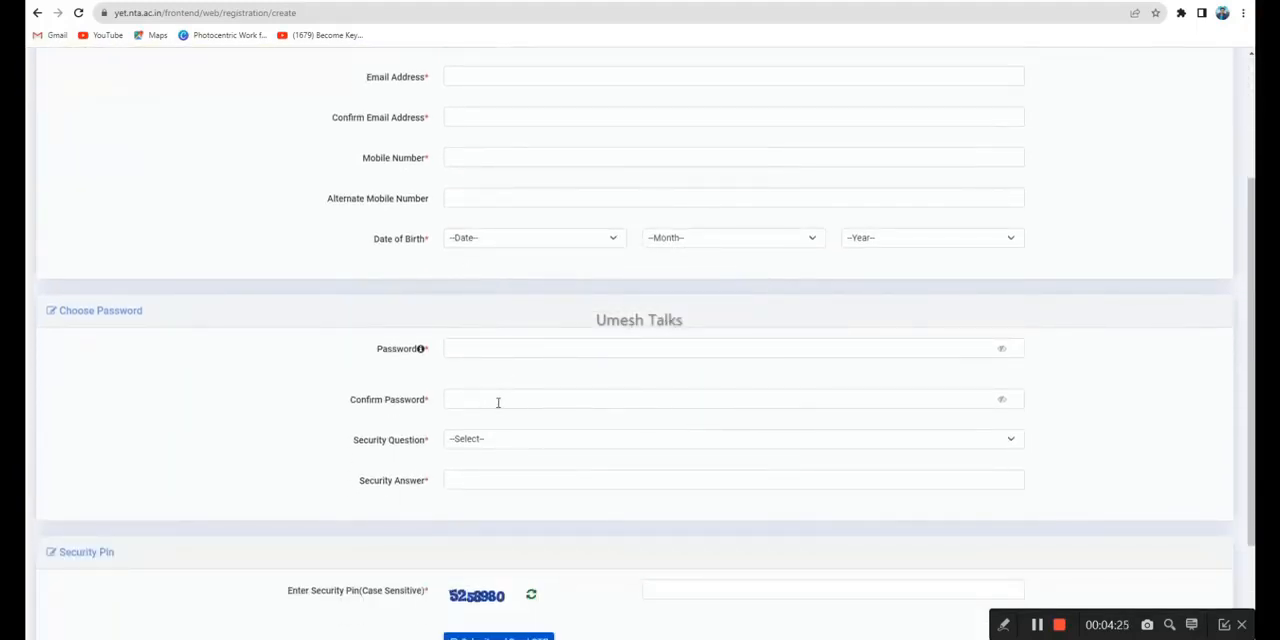
{"action": "left_click", "coordinate": [504, 439]}
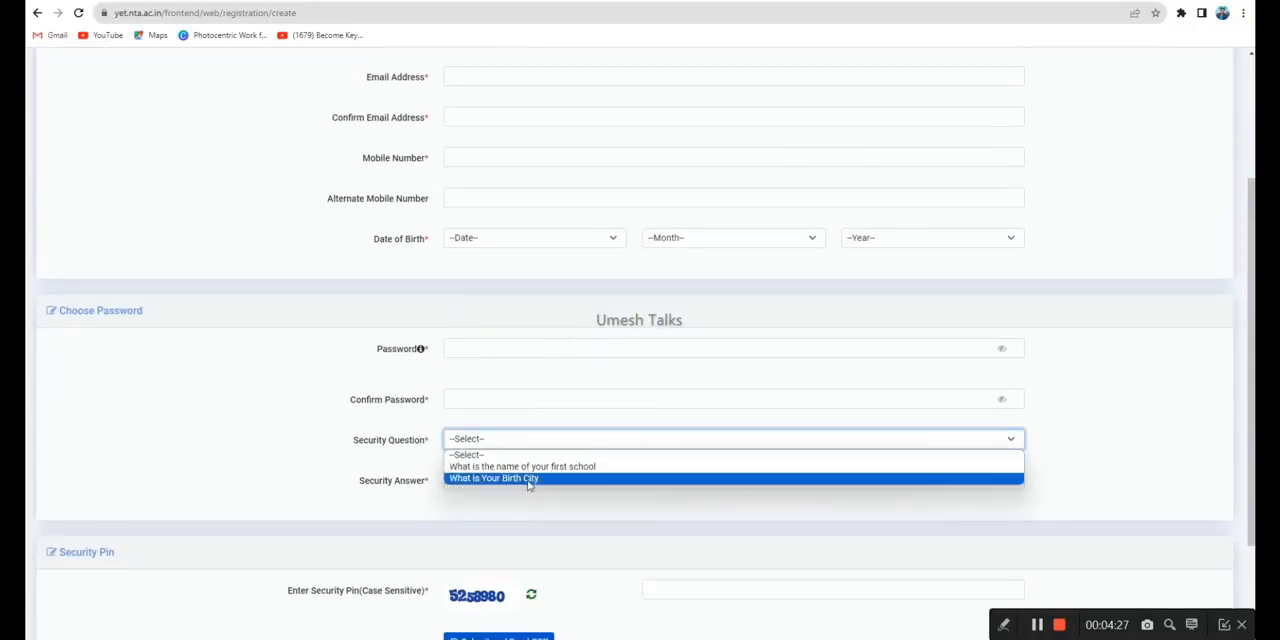
{"action": "left_click", "coordinate": [523, 468]}
{"action": "left_click", "coordinate": [516, 477]}
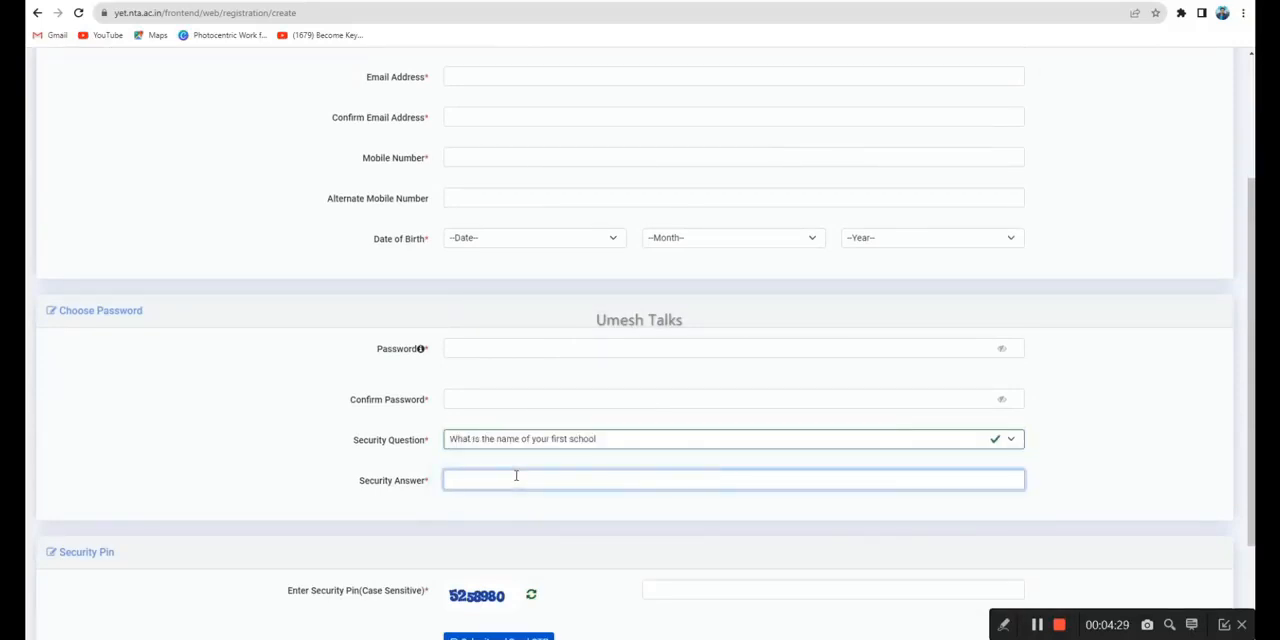
{"action": "type", "text": "ffff"}
{"action": "scroll", "coordinate": [675, 474], "scroll_direction": "down", "scroll_amount": 1}
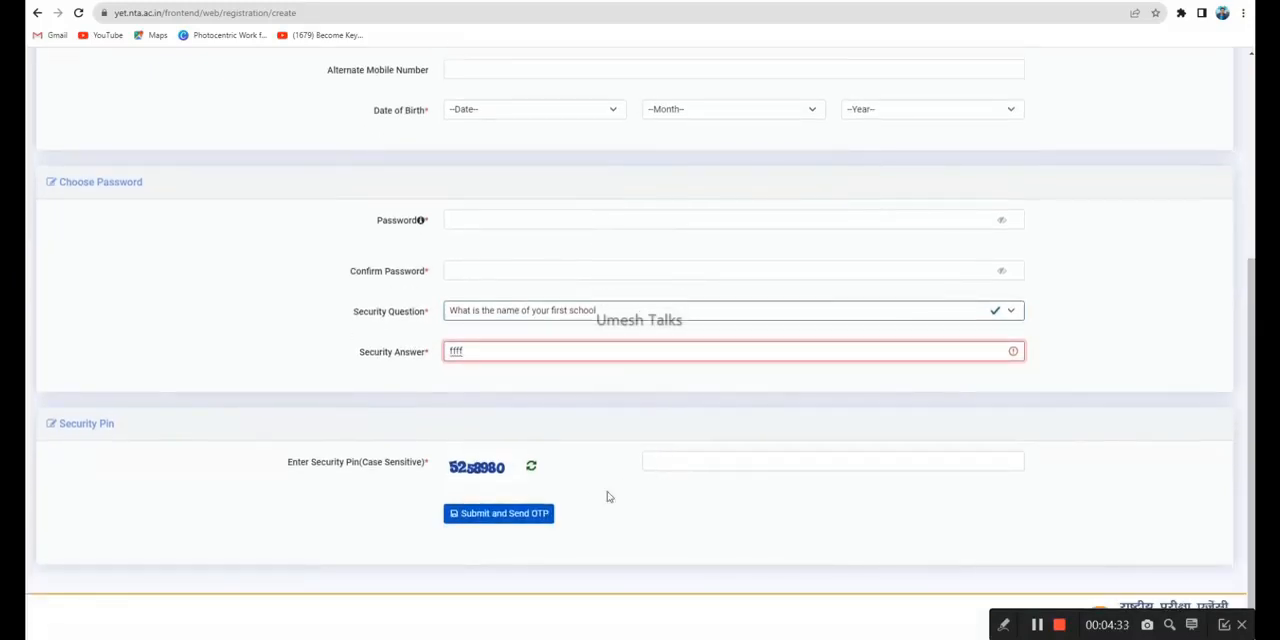
Submit the registration form and verify the account by entering the email OTP.
{"action": "left_click", "coordinate": [524, 515]}
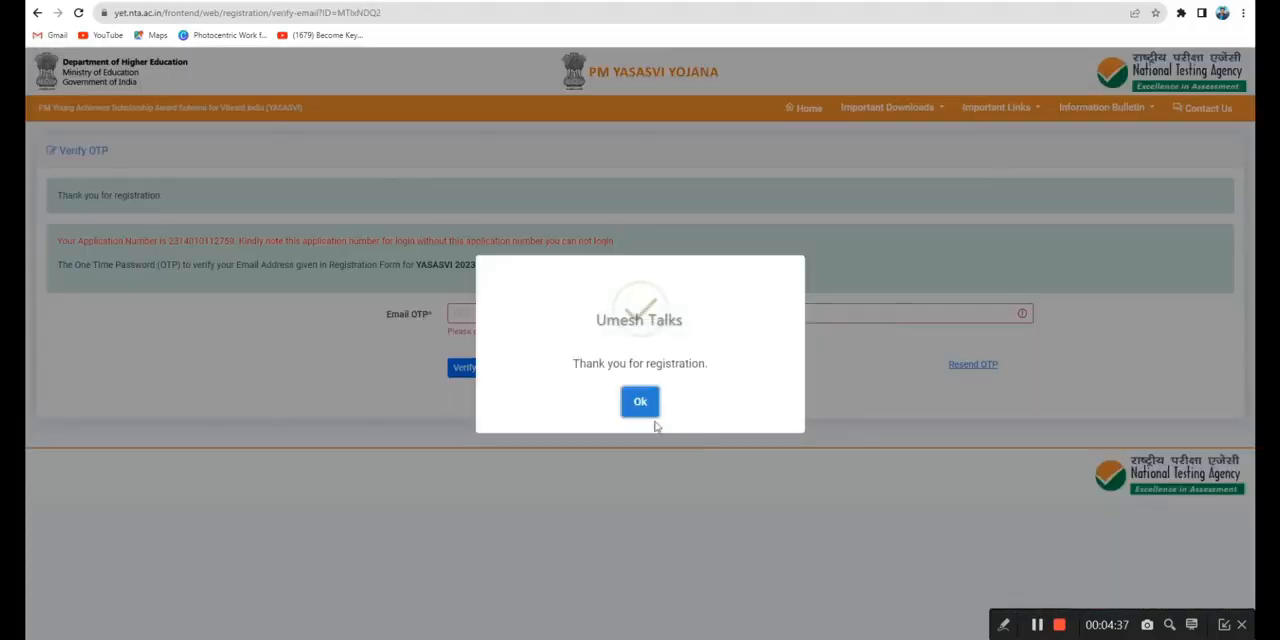
{"action": "left_click", "coordinate": [641, 402]}
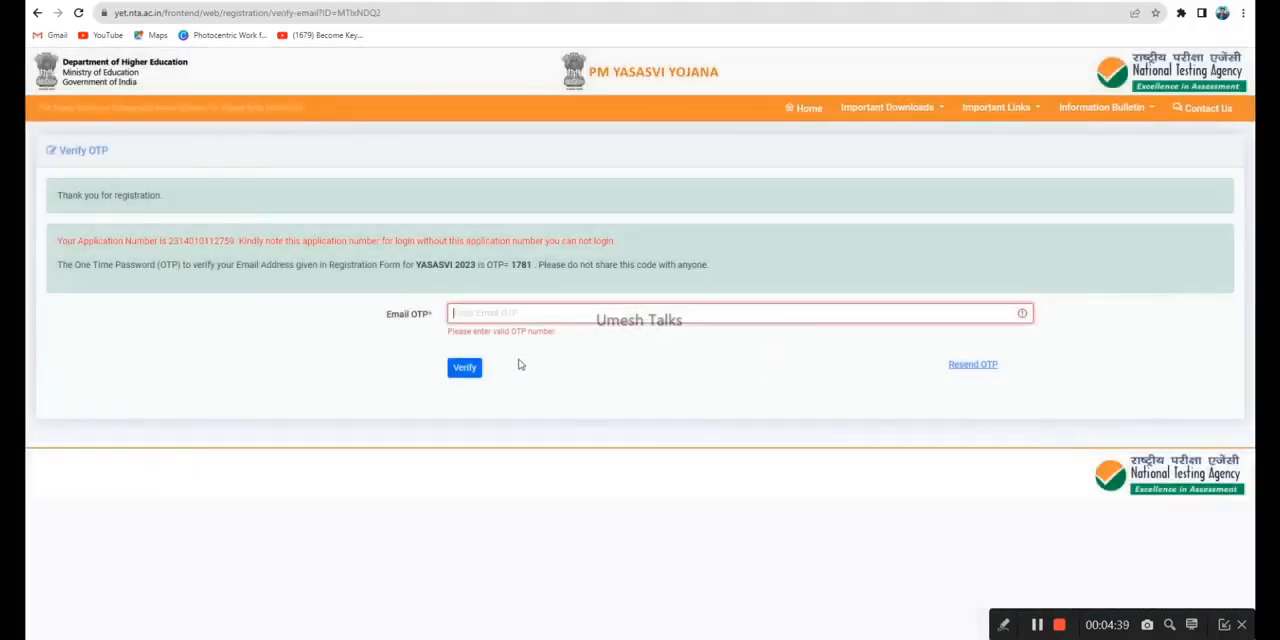
{"action": "left_click_drag", "start_coordinate": [511, 264], "coordinate": [531, 265]}
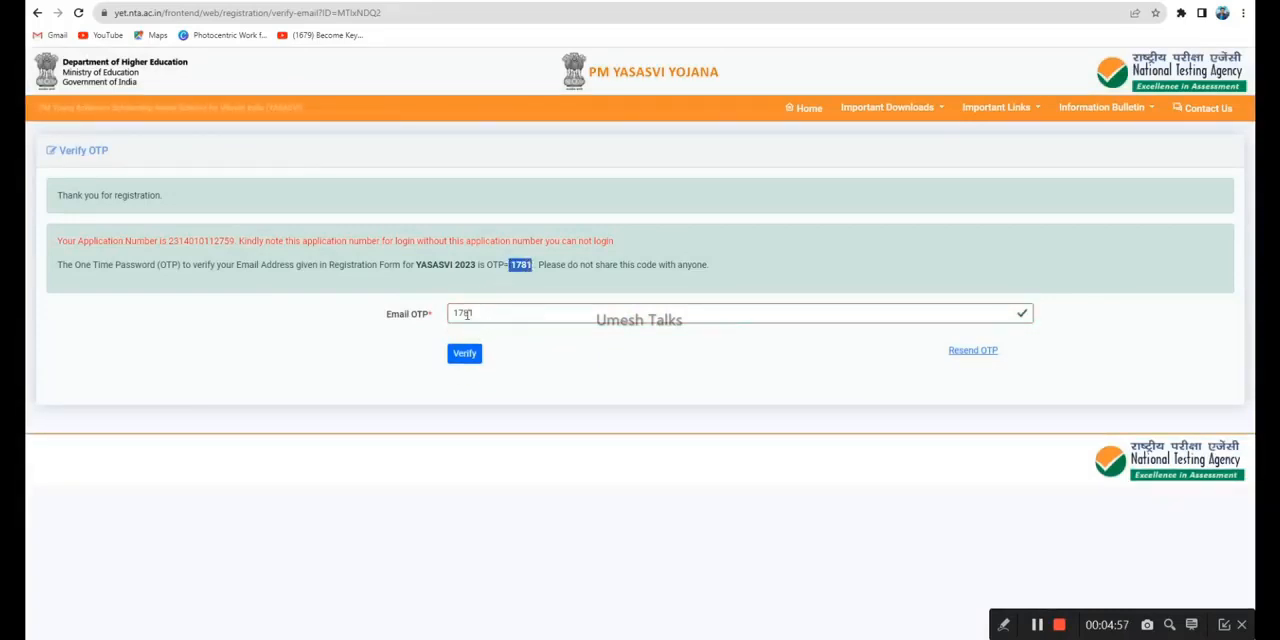
{"action": "left_click", "coordinate": [469, 356]}
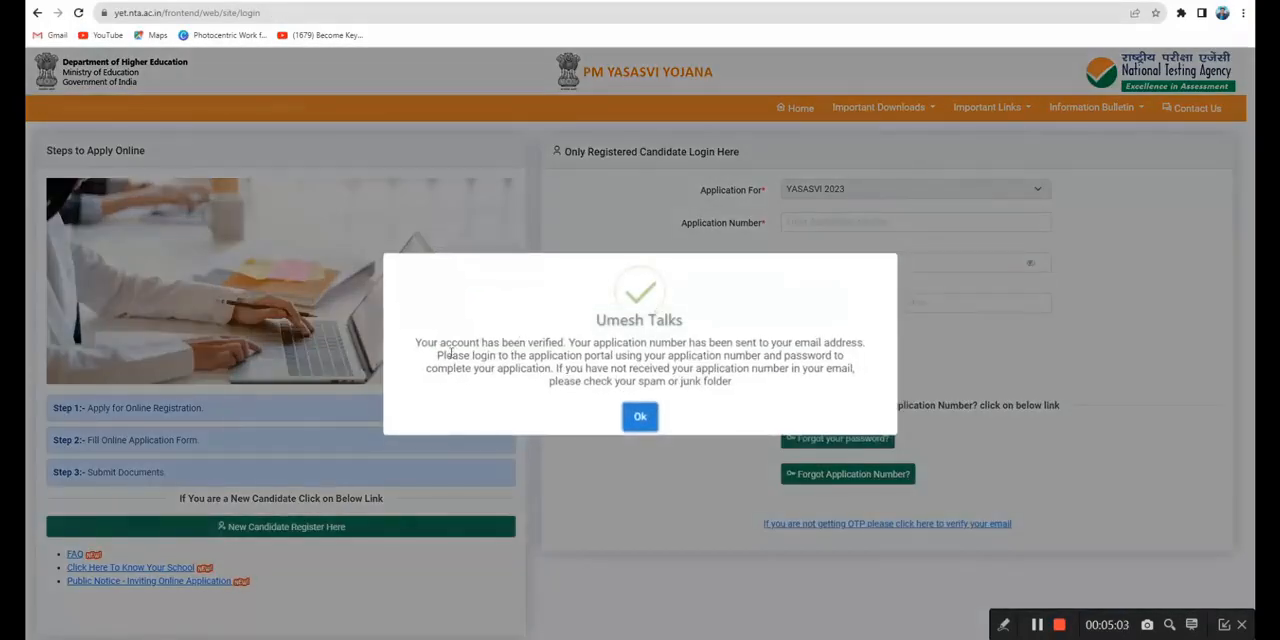
{"action": "left_click", "coordinate": [641, 418]}
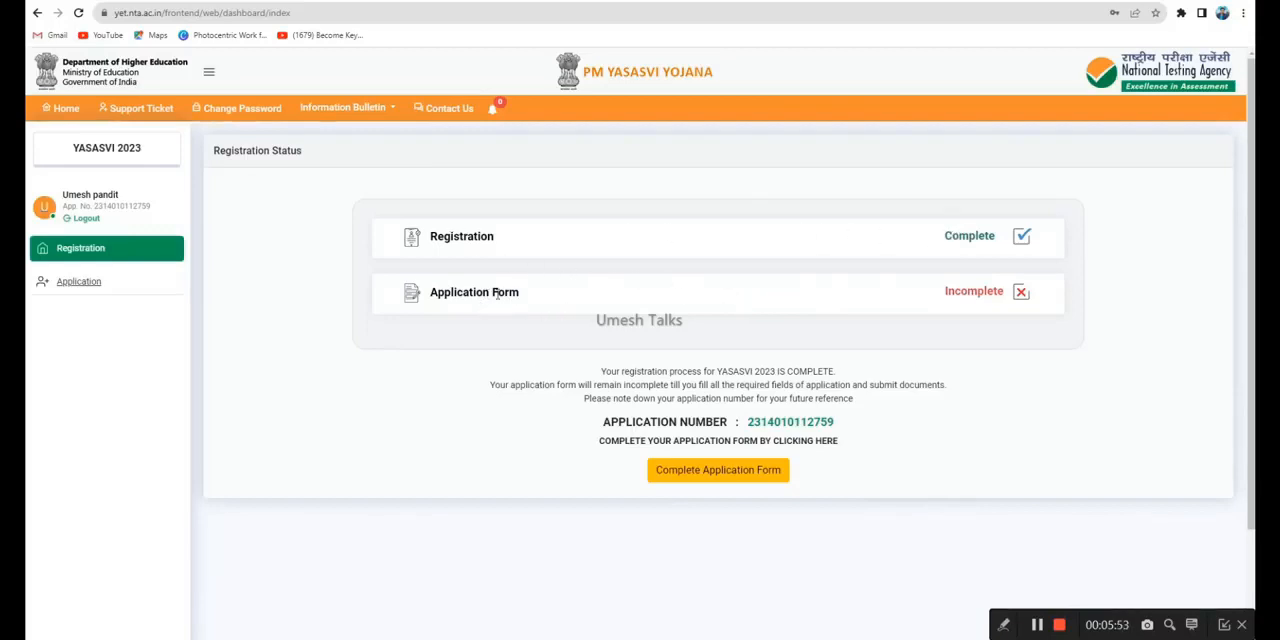
Open the application form for completion and set Gender to Male and Nationality to Indian.
{"action": "left_click", "coordinate": [720, 472]}
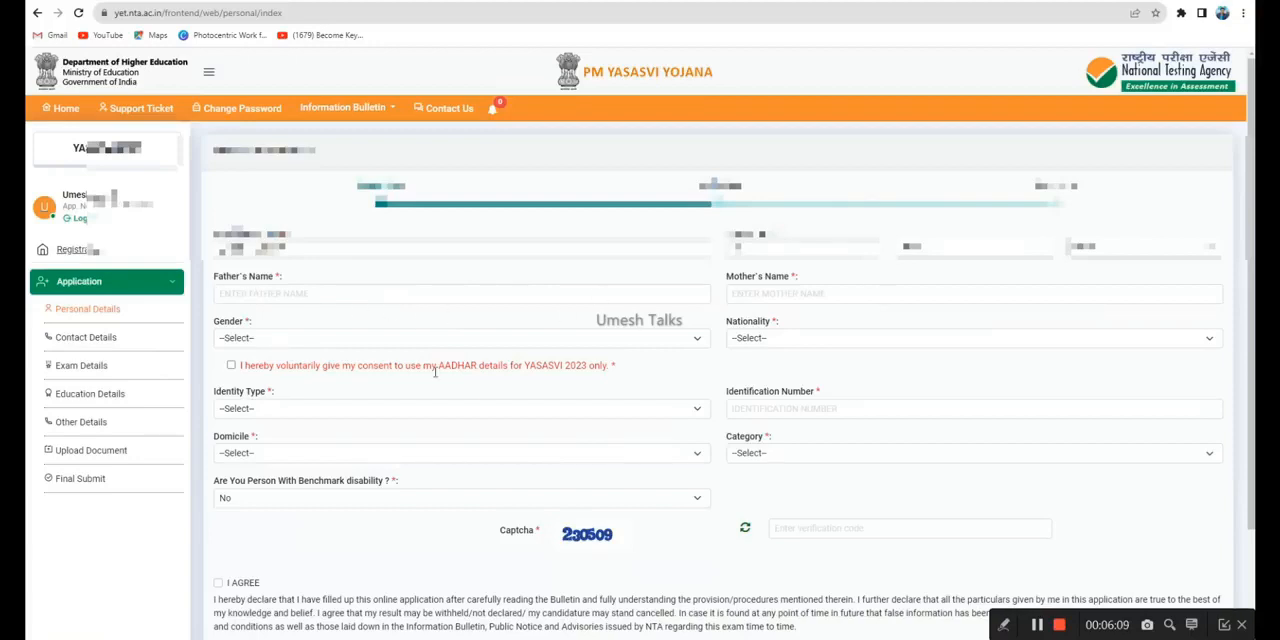
{"action": "left_click", "coordinate": [279, 341]}
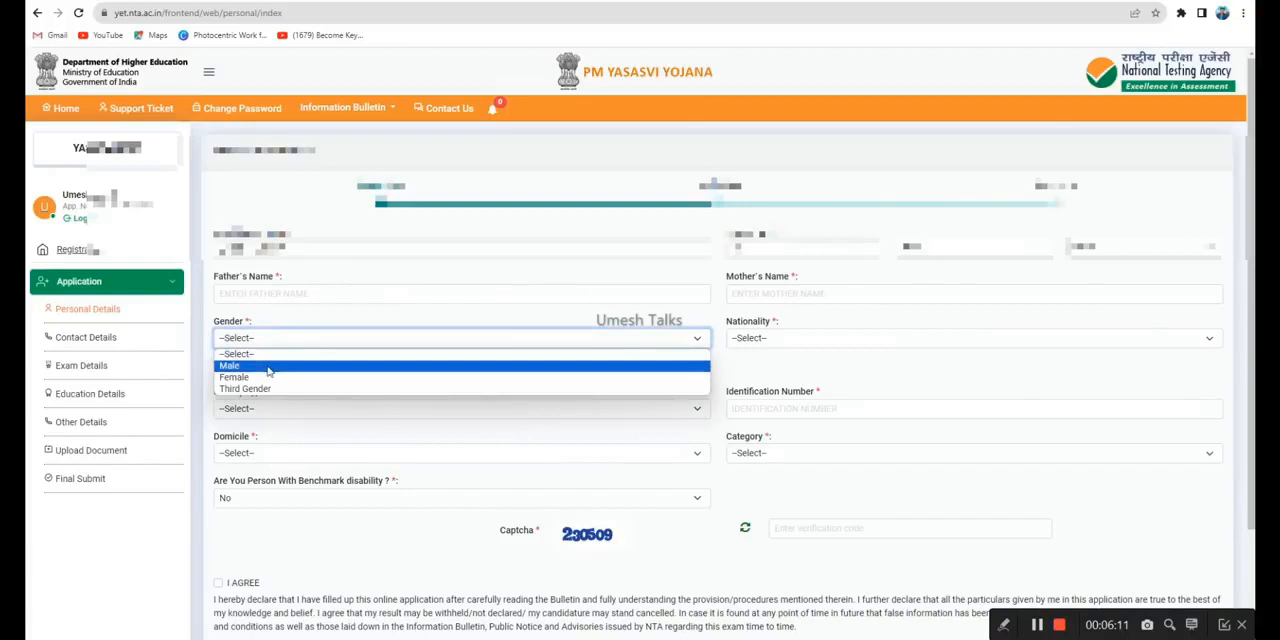
{"action": "left_click", "coordinate": [268, 367]}
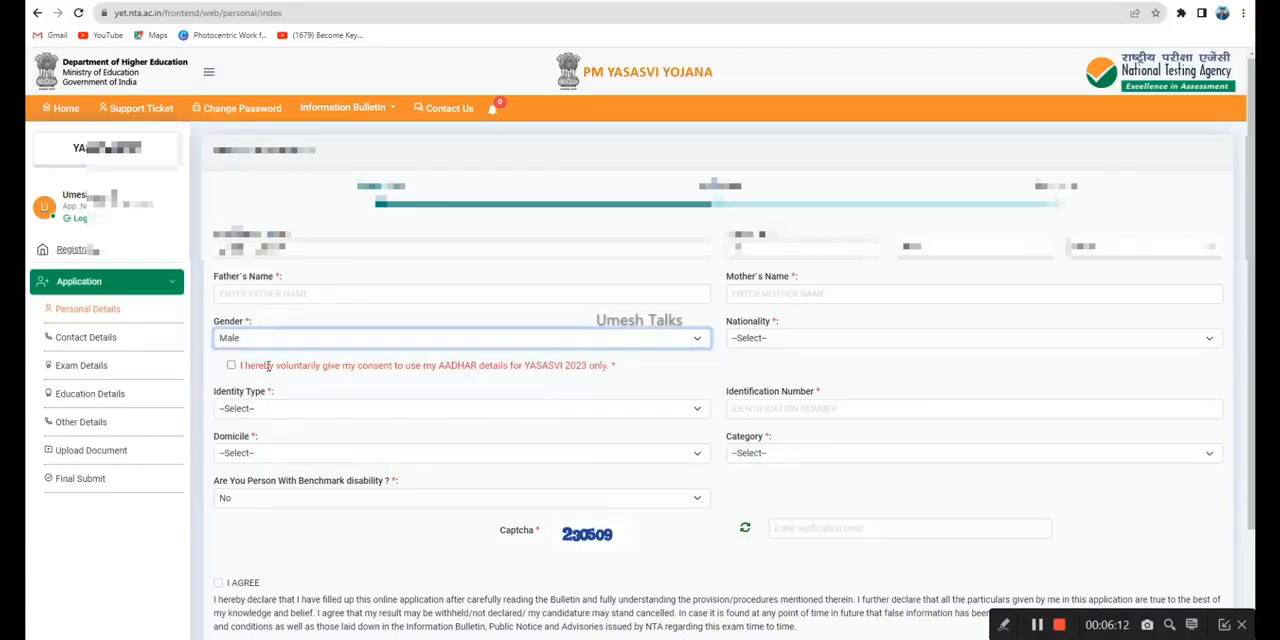
{"action": "left_click", "coordinate": [765, 345]}
{"action": "left_click", "coordinate": [762, 367]}
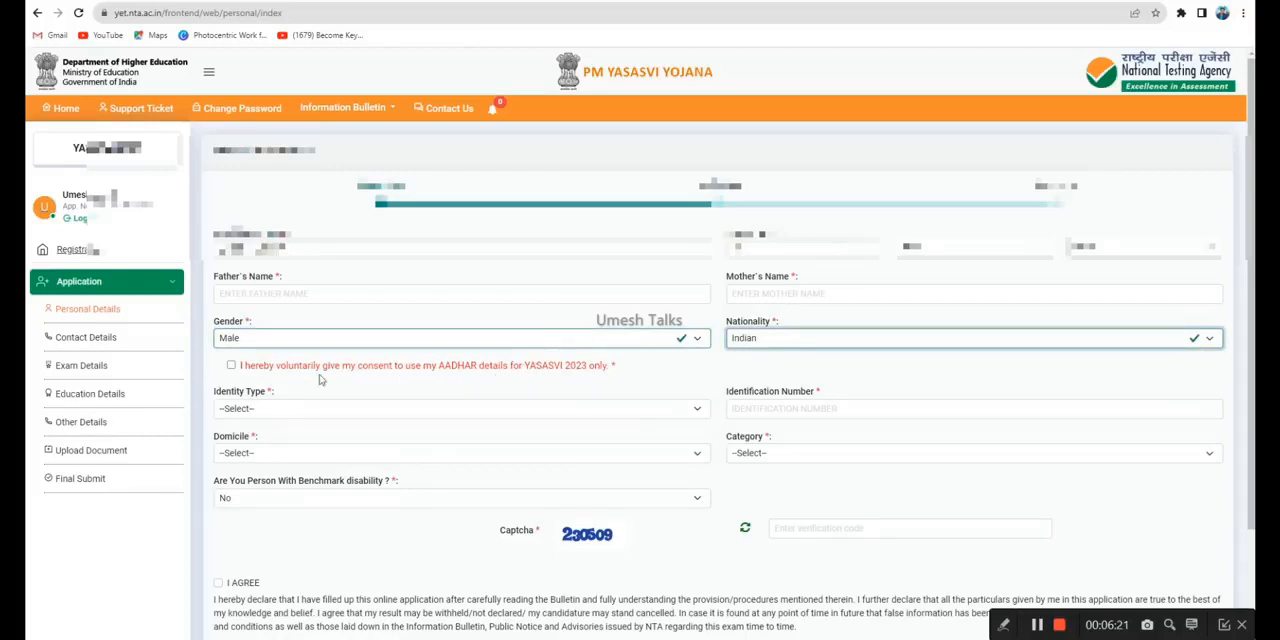
Give consent to use the AADHAR details and set Identity Type to AADHAAR / Enrollment ID.
{"action": "left_click", "coordinate": [231, 366]}
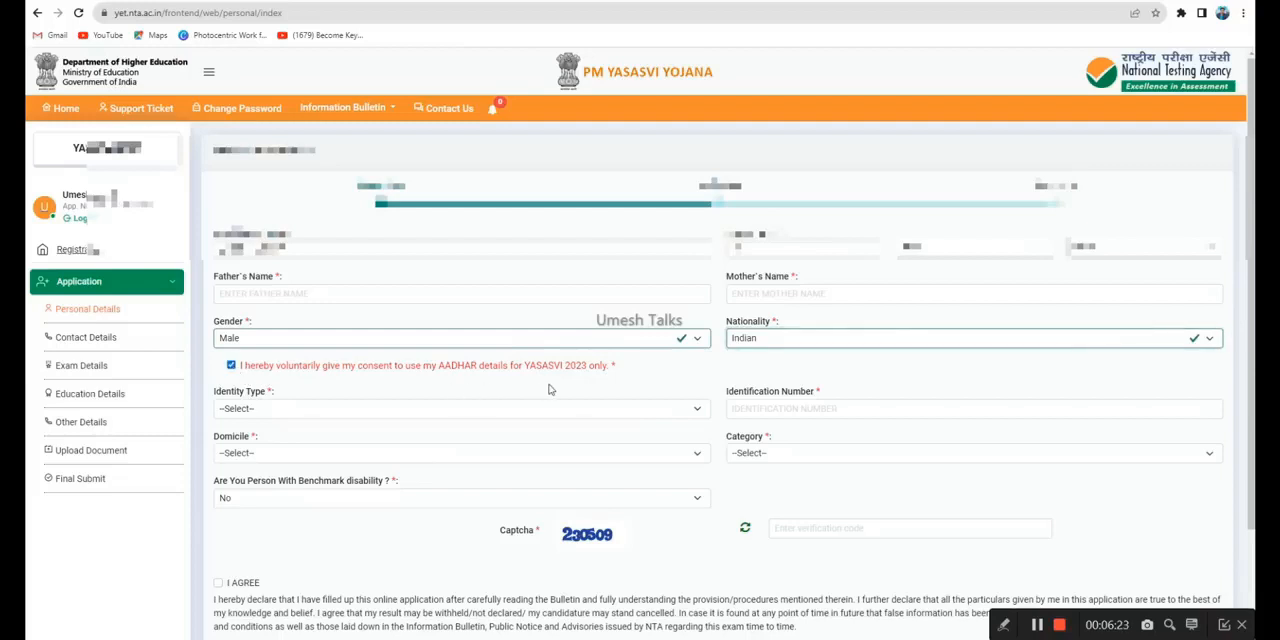
{"action": "left_click", "coordinate": [249, 410]}
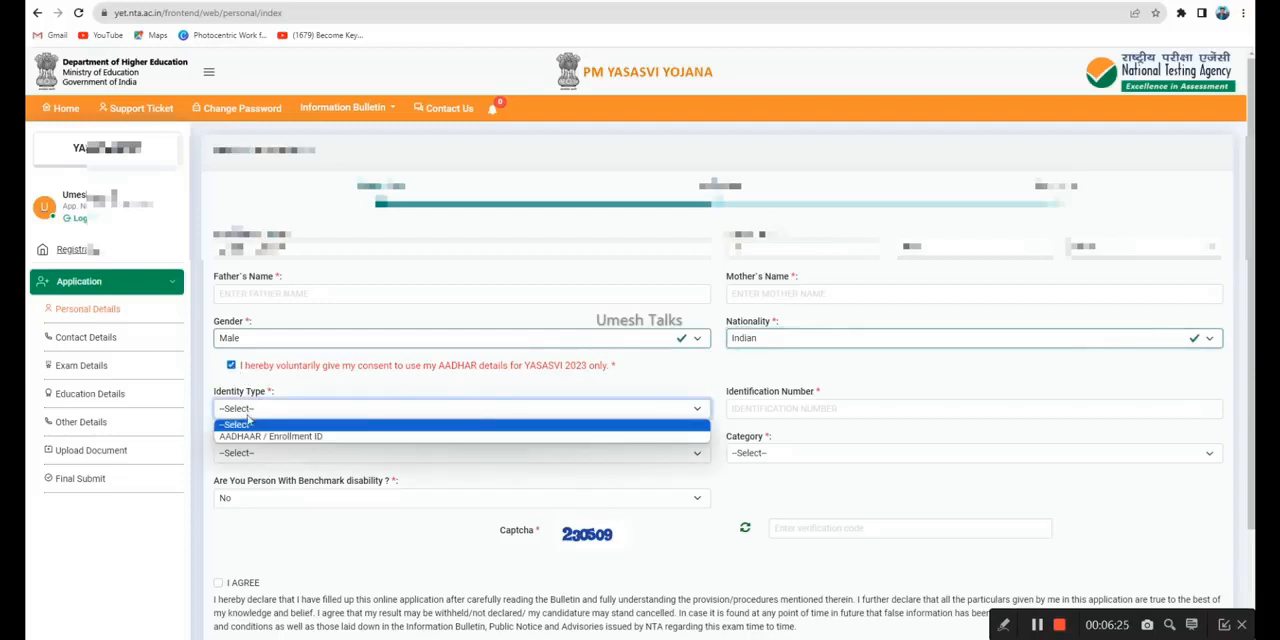
{"action": "left_click", "coordinate": [311, 437]}
{"action": "left_click", "coordinate": [772, 408]}
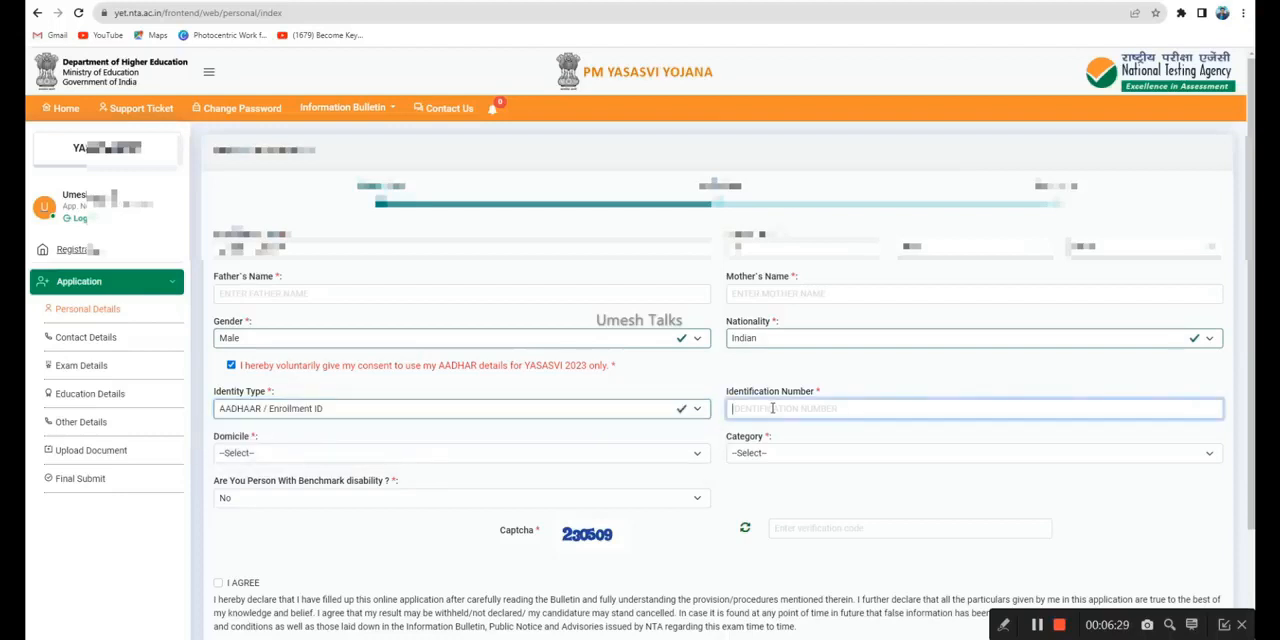
Set Domicile to Bihar, Category to ECONOMICALLY BACKWARD CLASS(EBC) and the benchmark disability question to No.
{"action": "left_click", "coordinate": [253, 456]}
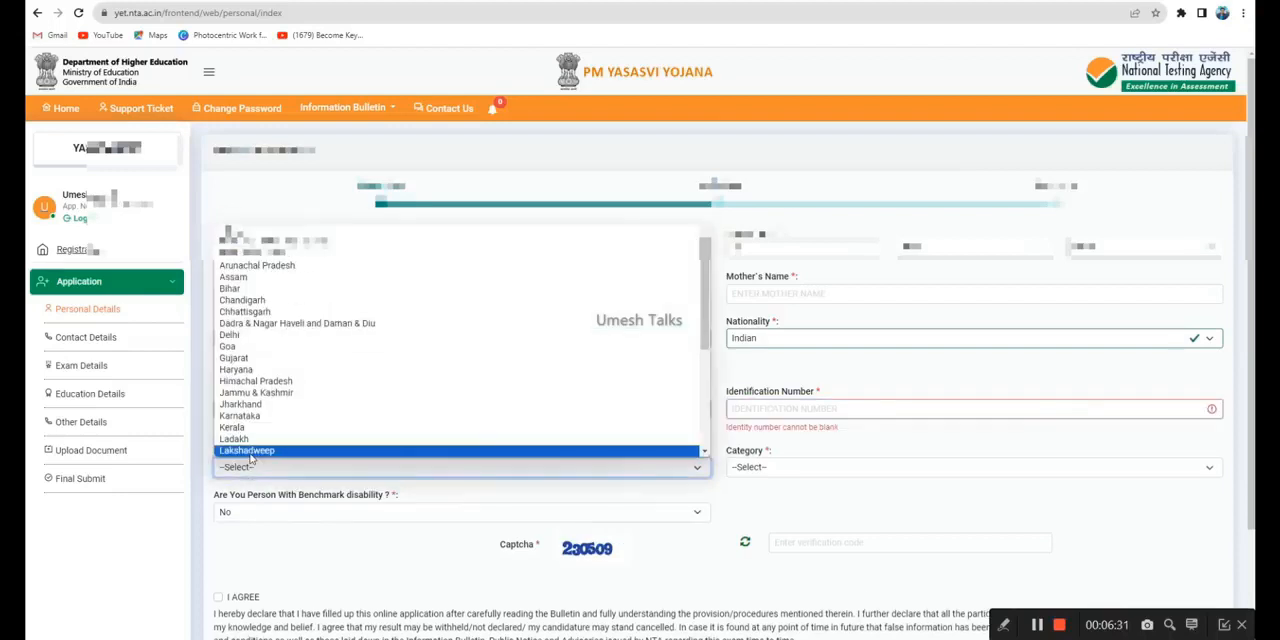
{"action": "left_click", "coordinate": [230, 289]}
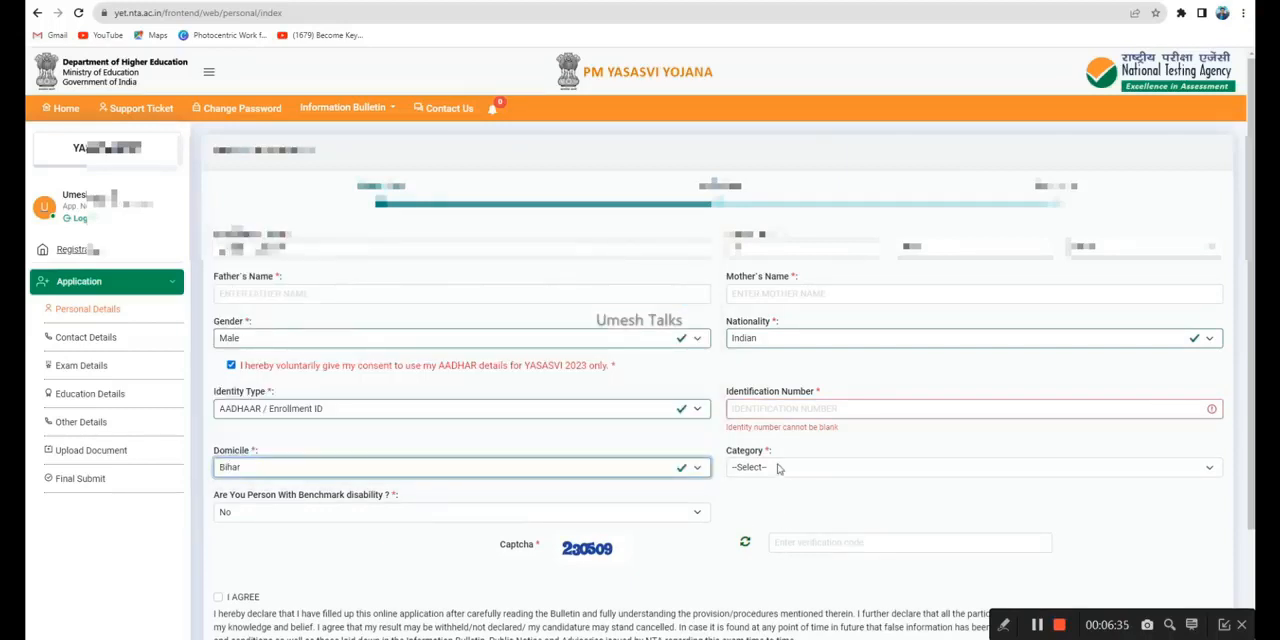
{"action": "left_click", "coordinate": [780, 467]}
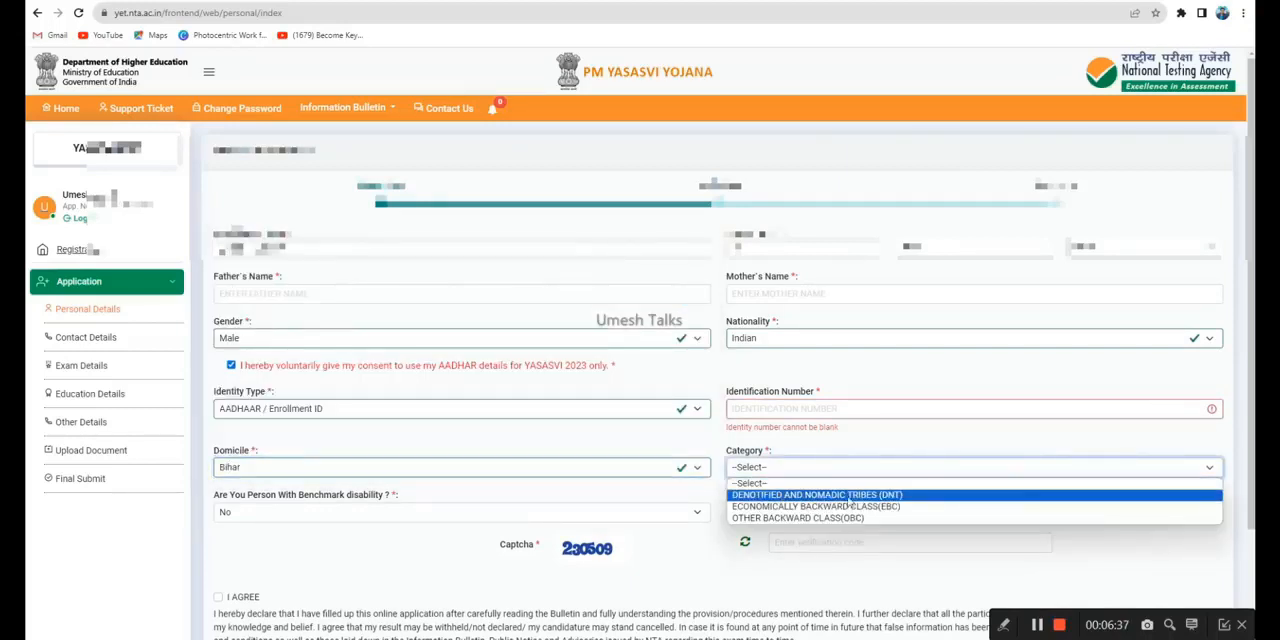
{"action": "left_click", "coordinate": [853, 509]}
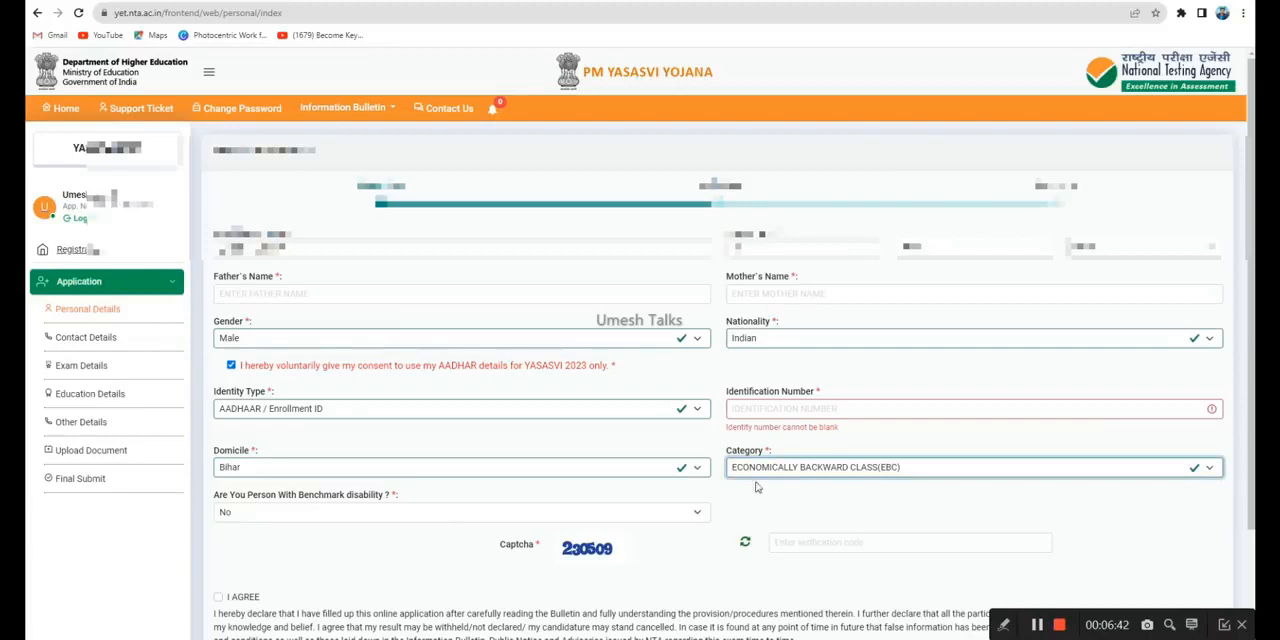
{"action": "left_click", "coordinate": [362, 513]}
{"action": "left_click", "coordinate": [246, 553]}
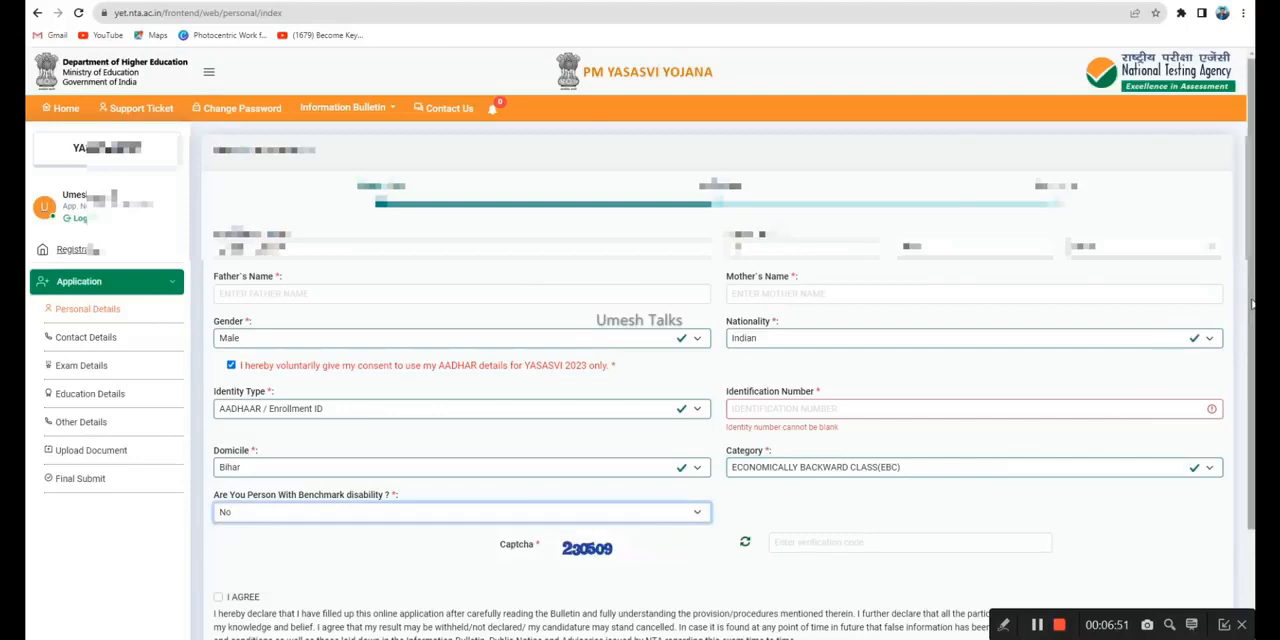
Agree to the declaration and save the personal details.
{"action": "scroll", "coordinate": [1250, 305], "scroll_direction": "down", "scroll_amount": 2}
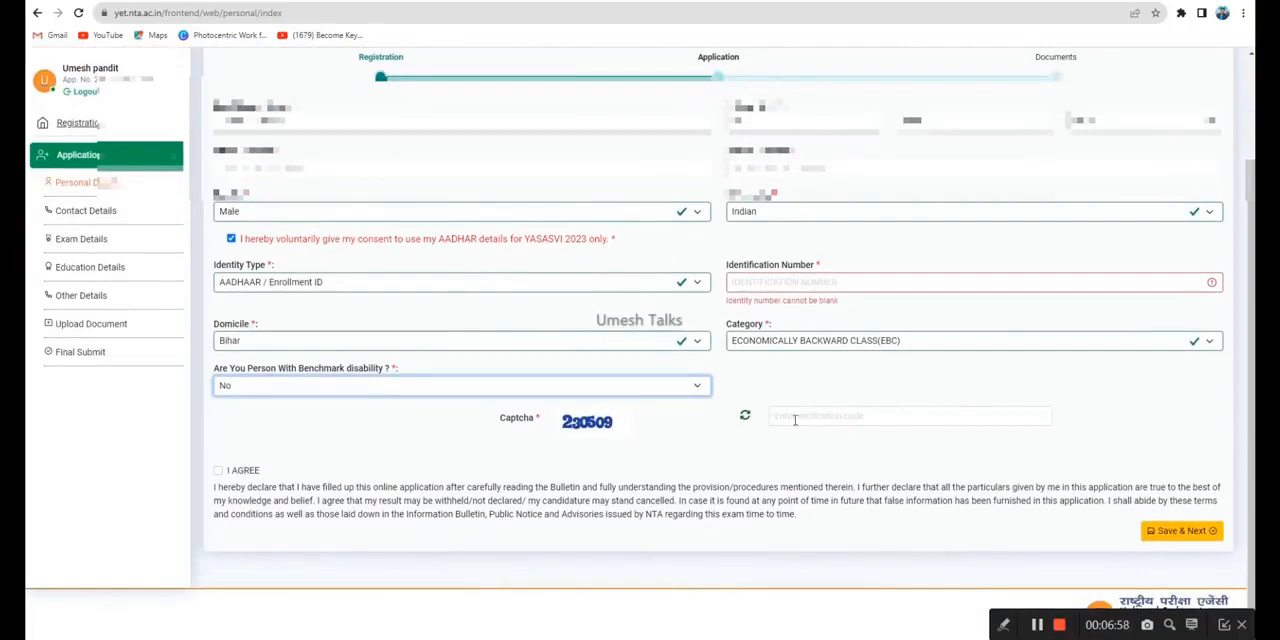
{"action": "left_click", "coordinate": [218, 470]}
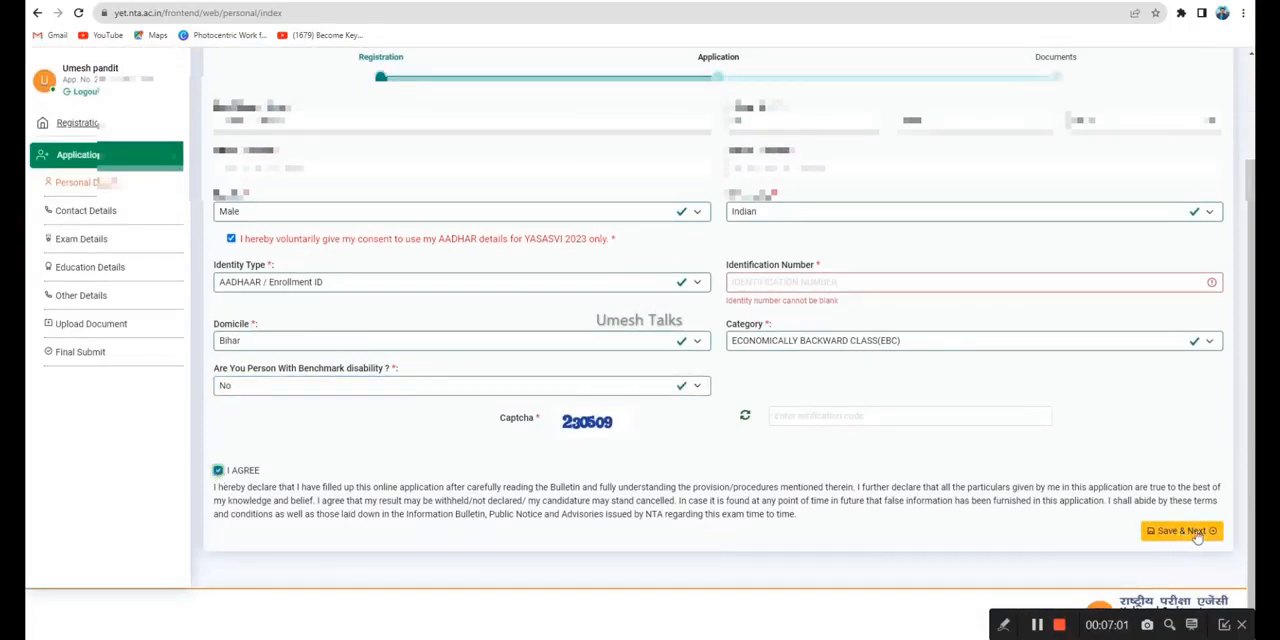
{"action": "left_click", "coordinate": [1038, 626]}
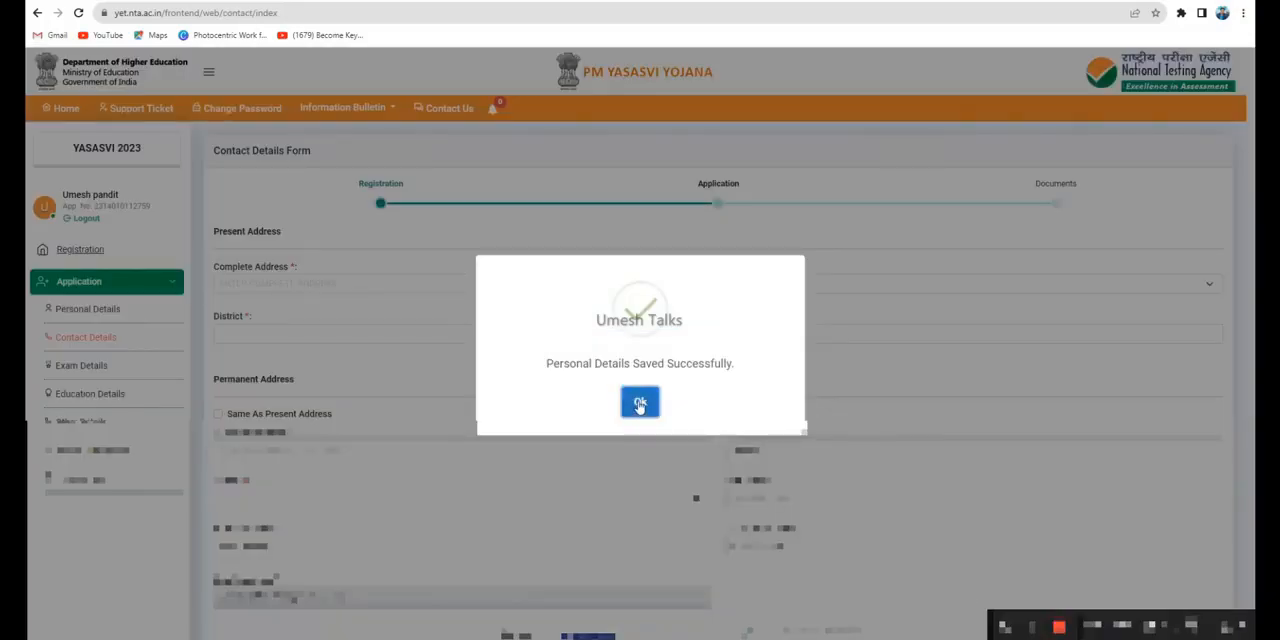
In the present address, set State/UT to Bihar and District to GOPALGANJ.
{"action": "left_click", "coordinate": [640, 403]}
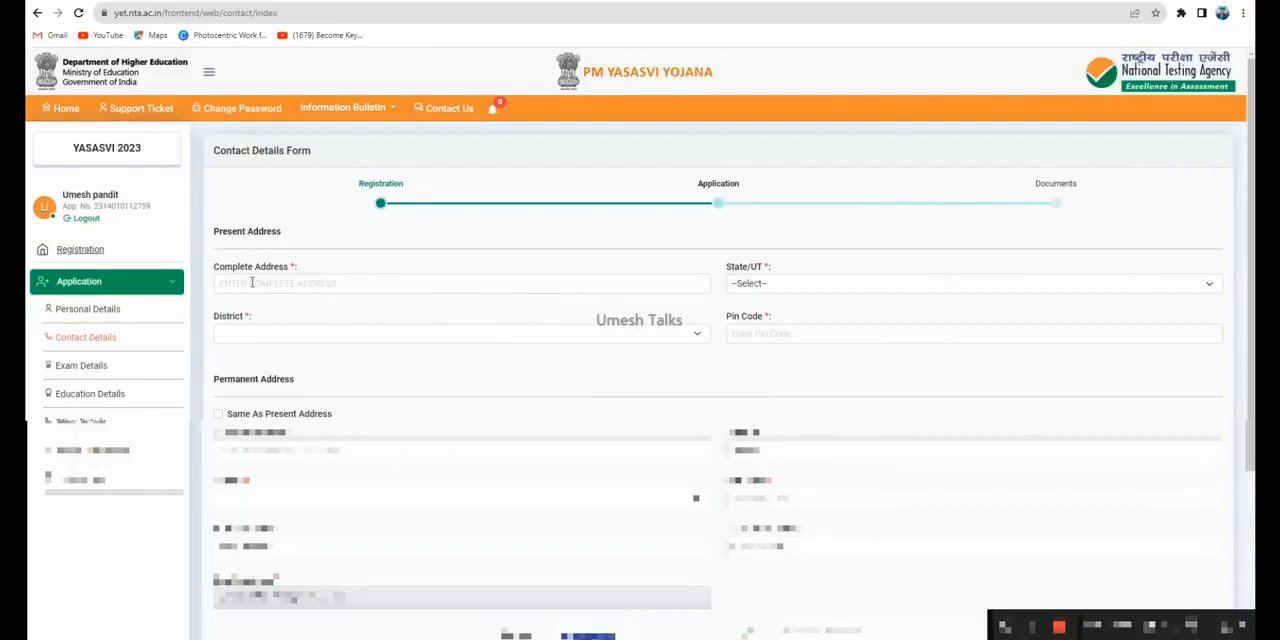
{"action": "left_click", "coordinate": [748, 287]}
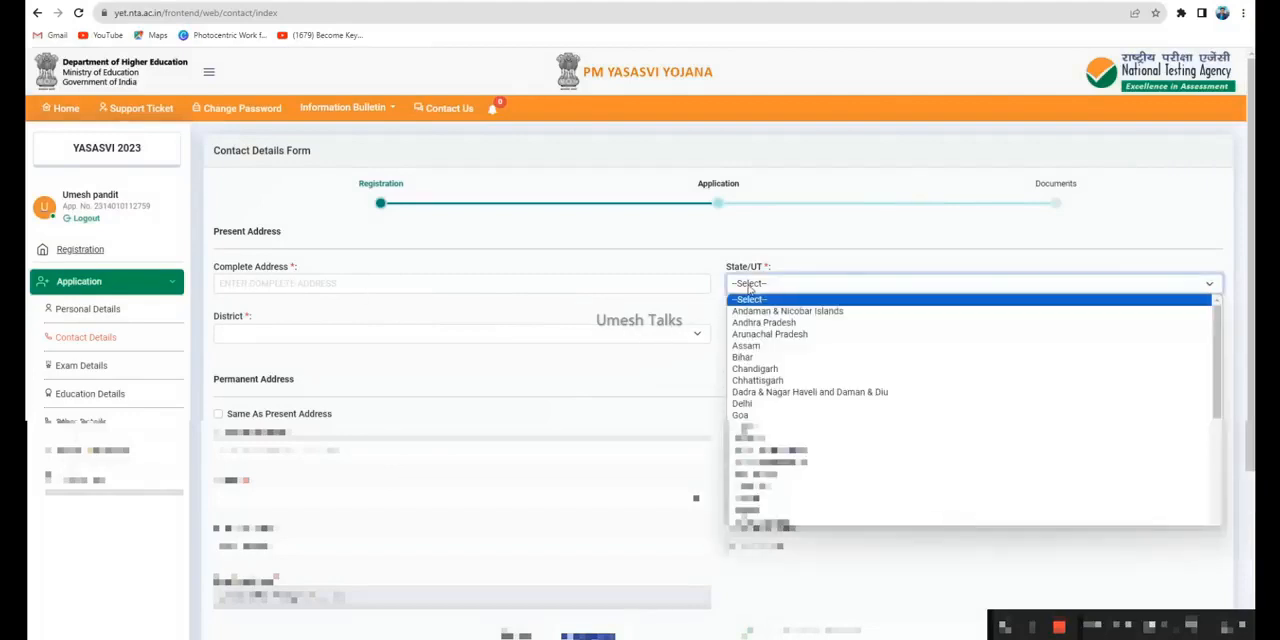
{"action": "left_click", "coordinate": [754, 357]}
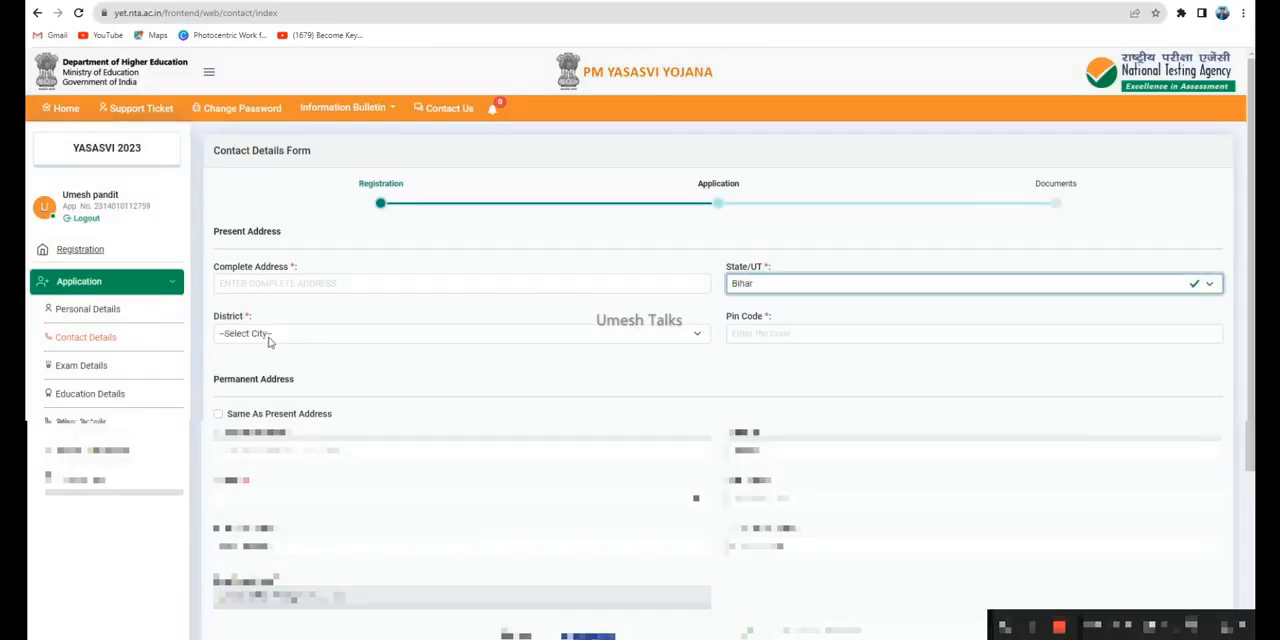
{"action": "left_click", "coordinate": [268, 337]}
{"action": "left_click", "coordinate": [262, 486]}
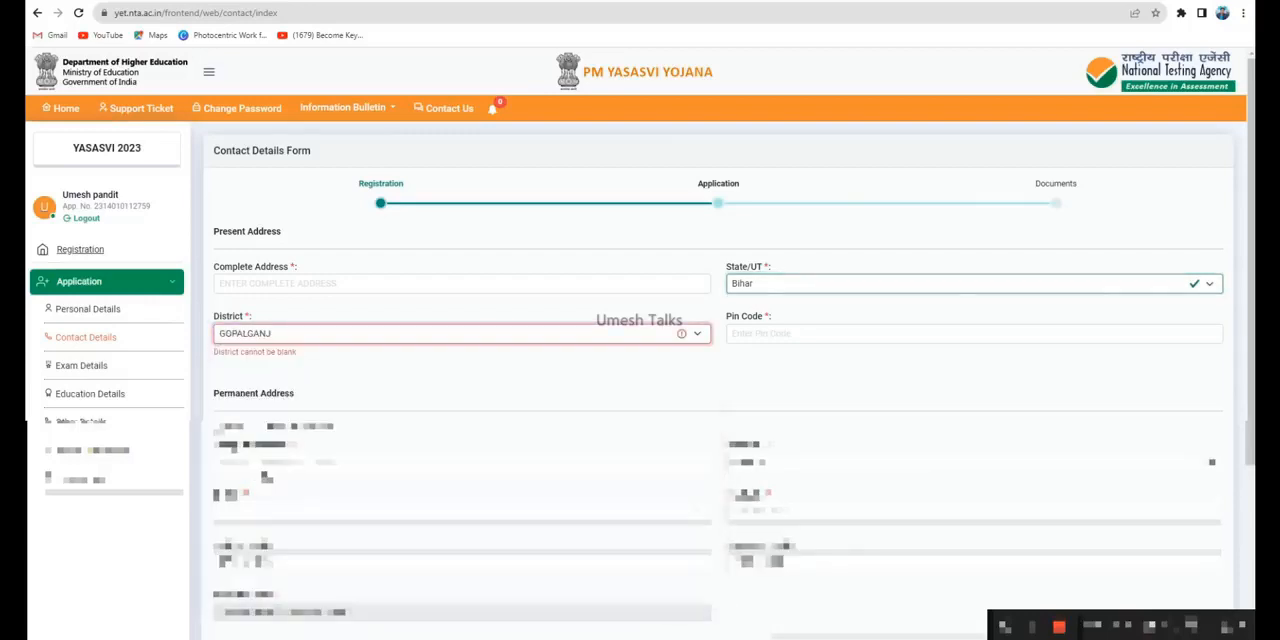
{"action": "left_click", "coordinate": [757, 337]}
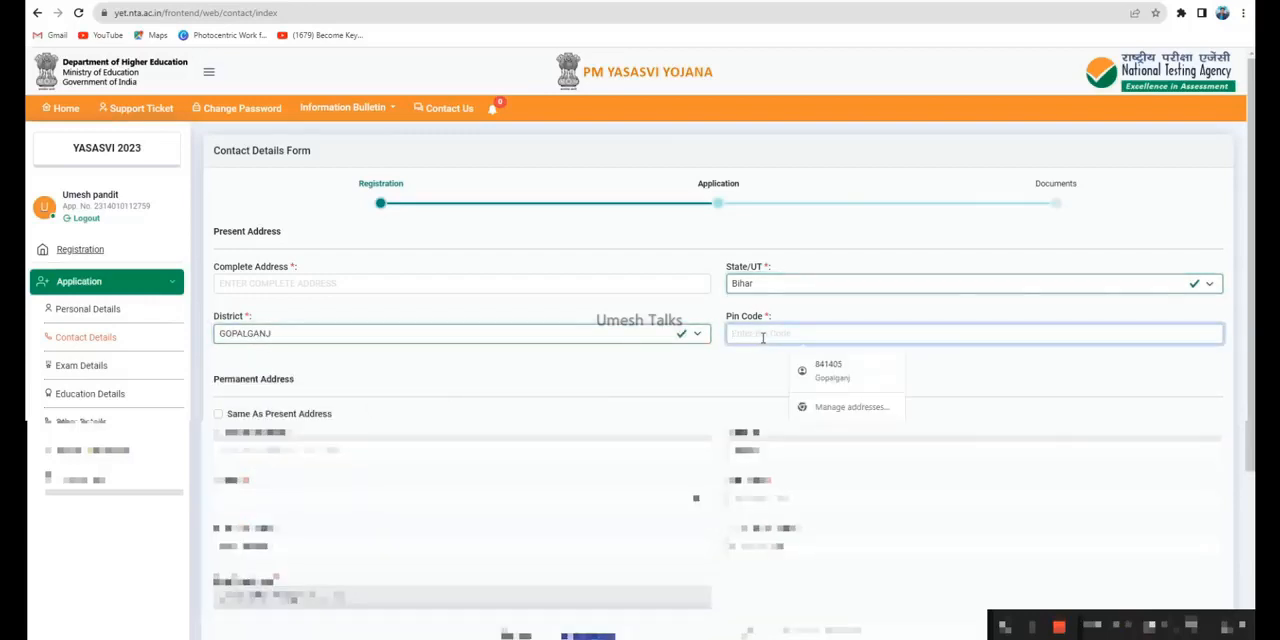
{"action": "left_click", "coordinate": [753, 366]}
Save the contact details and continue to the exam details.
{"action": "scroll", "coordinate": [754, 366], "scroll_direction": "down", "scroll_amount": 1}
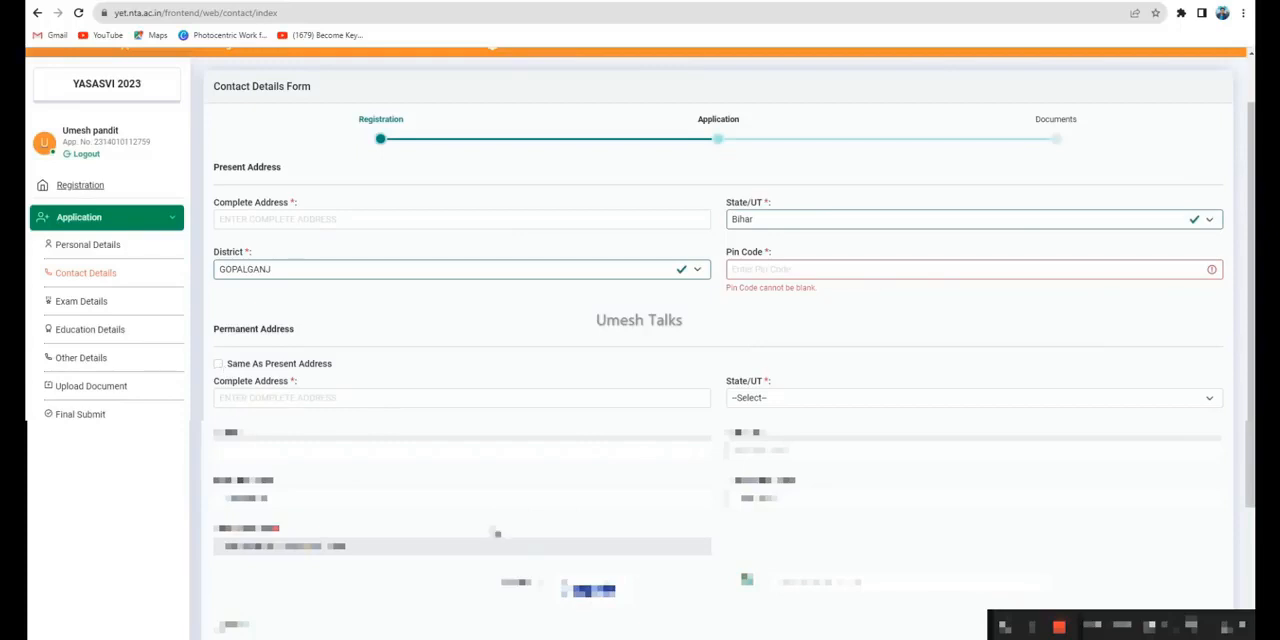
{"action": "scroll", "coordinate": [494, 531], "scroll_direction": "down", "scroll_amount": 1}
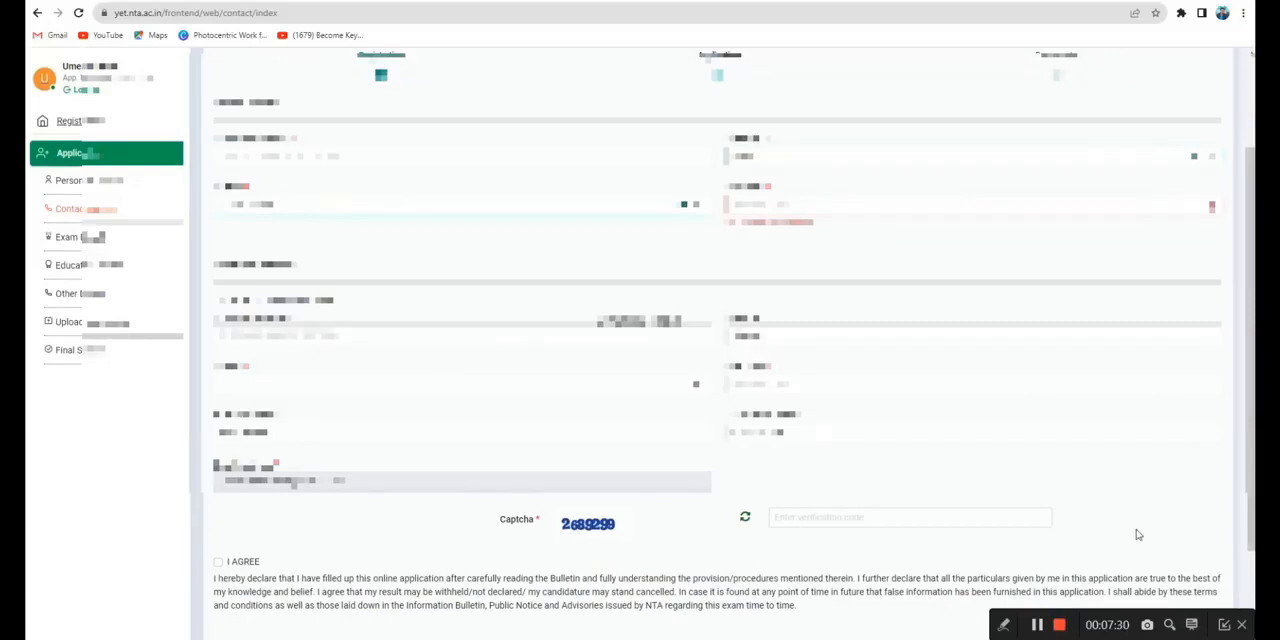
{"action": "scroll", "coordinate": [1137, 535], "scroll_direction": "down", "scroll_amount": 2}
{"action": "left_click", "coordinate": [1170, 539]}
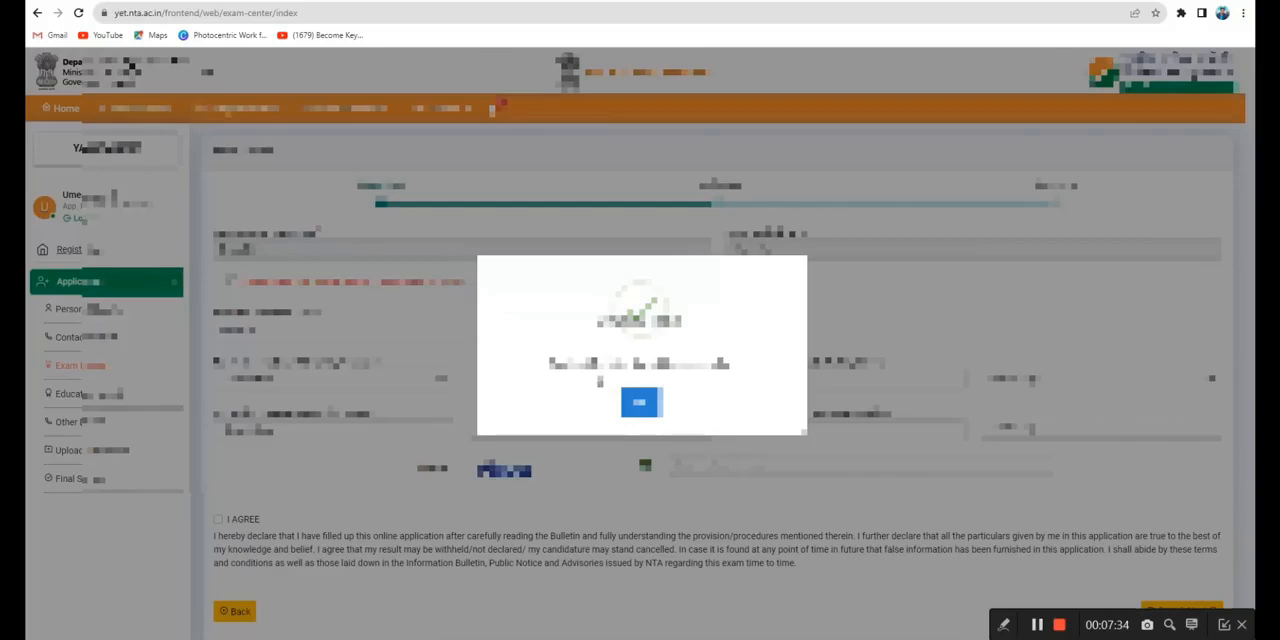
{"action": "left_click", "coordinate": [648, 407]}
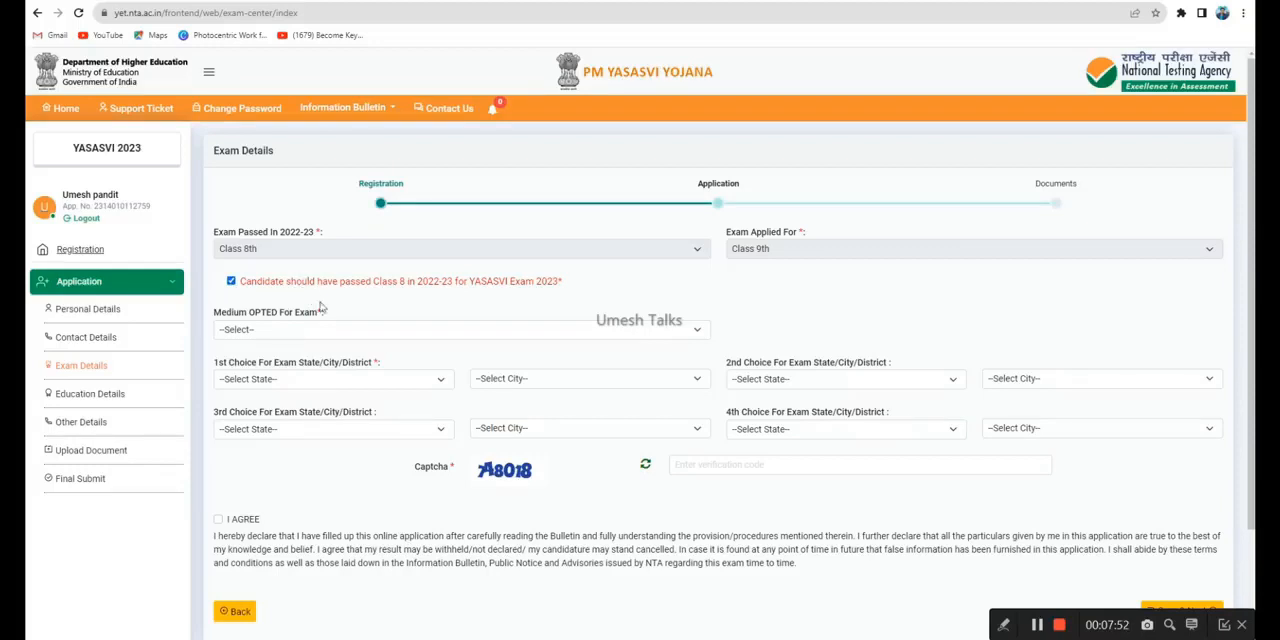
Set the exam medium to English and the 1st choice of exam location to Bihar, GOPALGANJ.
{"action": "left_click", "coordinate": [276, 334]}
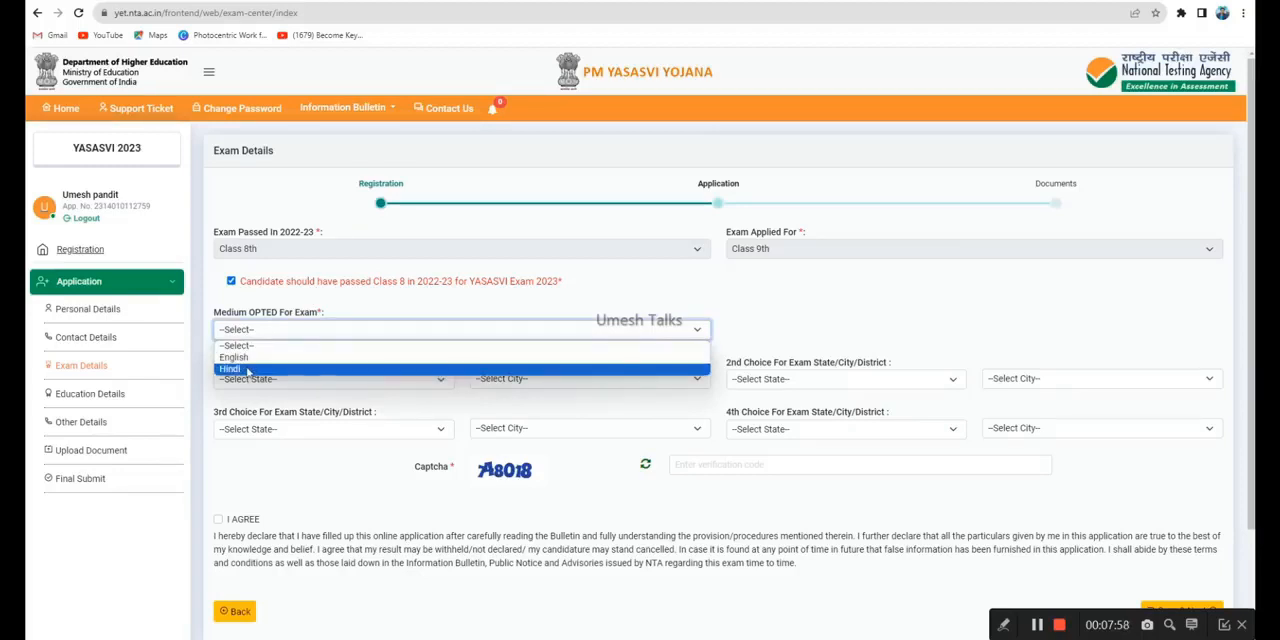
{"action": "left_click", "coordinate": [238, 357]}
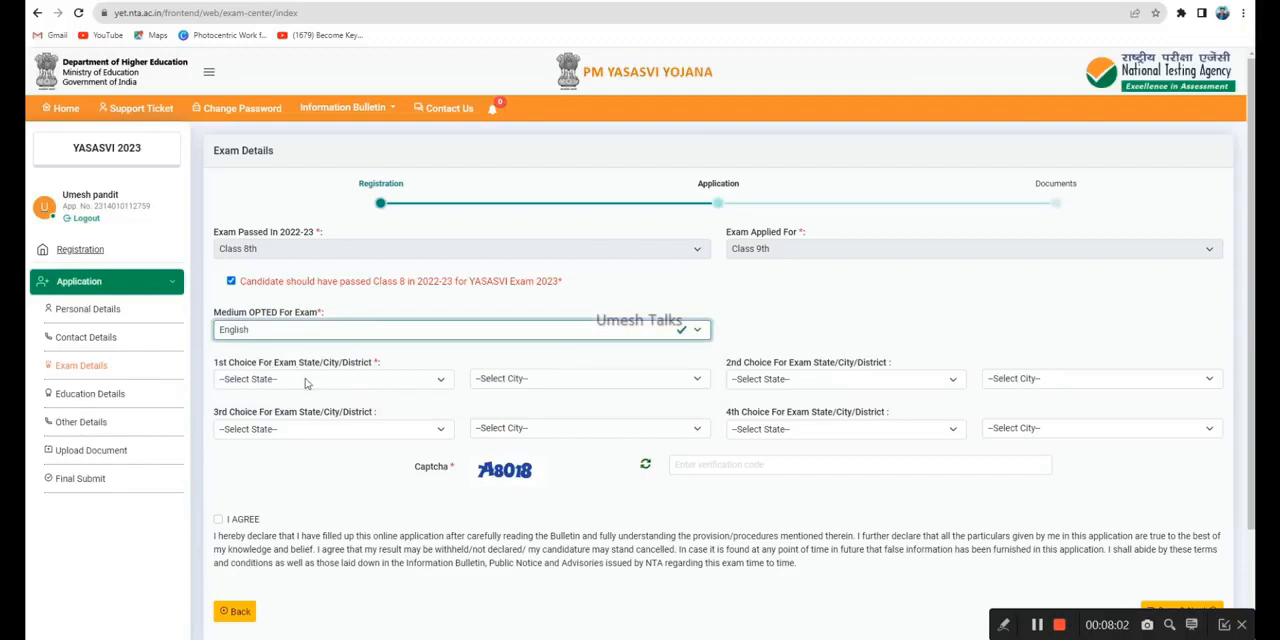
{"action": "left_click", "coordinate": [306, 381]}
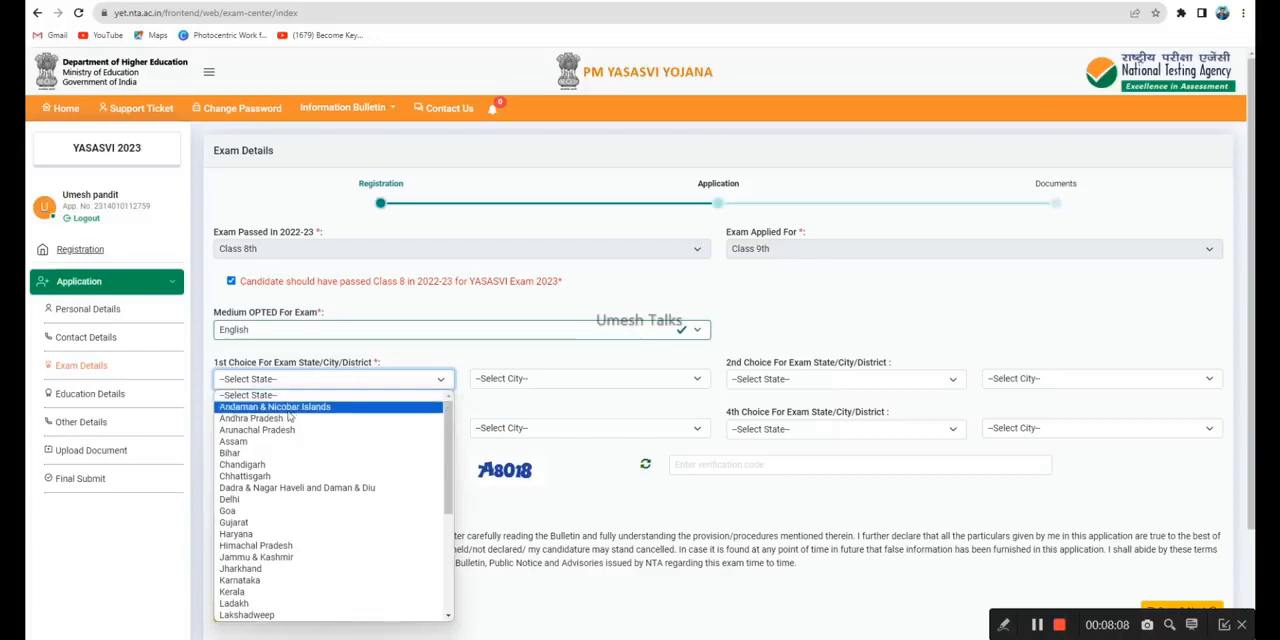
{"action": "left_click", "coordinate": [258, 455]}
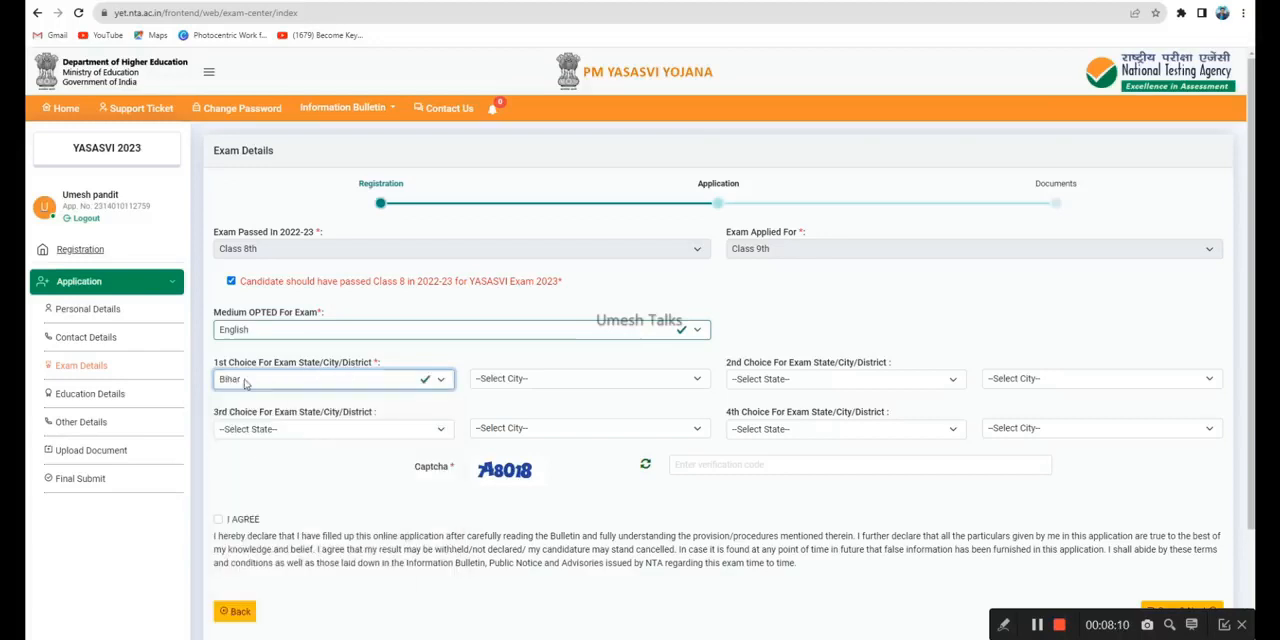
{"action": "left_click", "coordinate": [505, 382]}
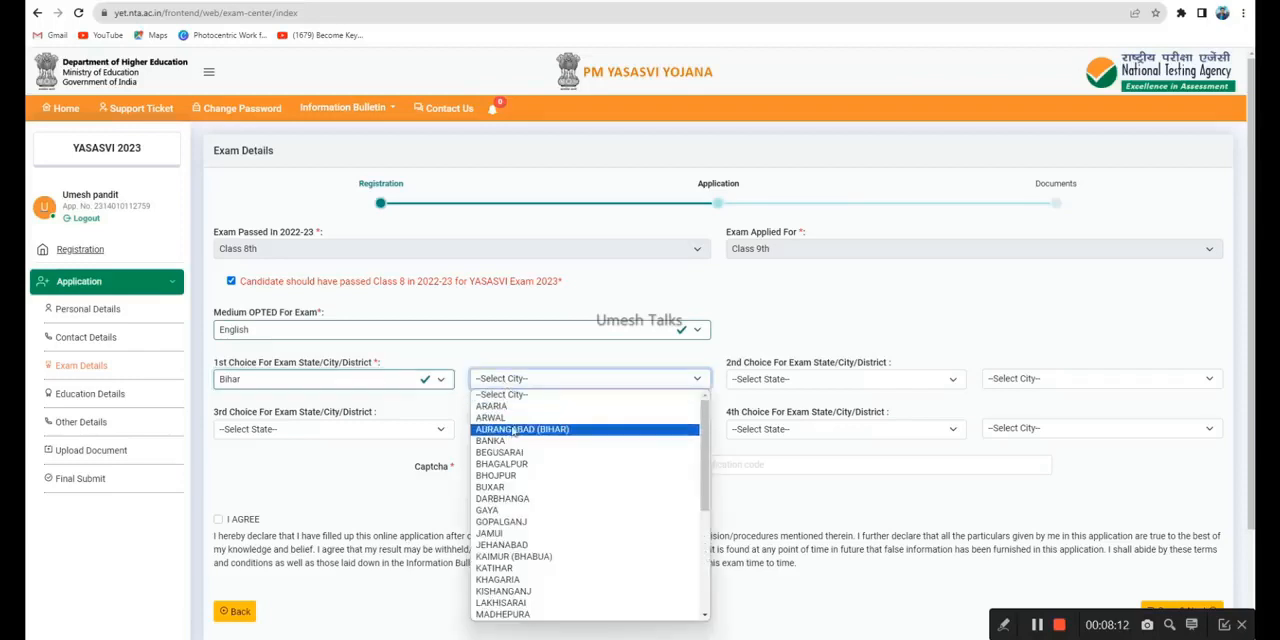
{"action": "left_click", "coordinate": [510, 522]}
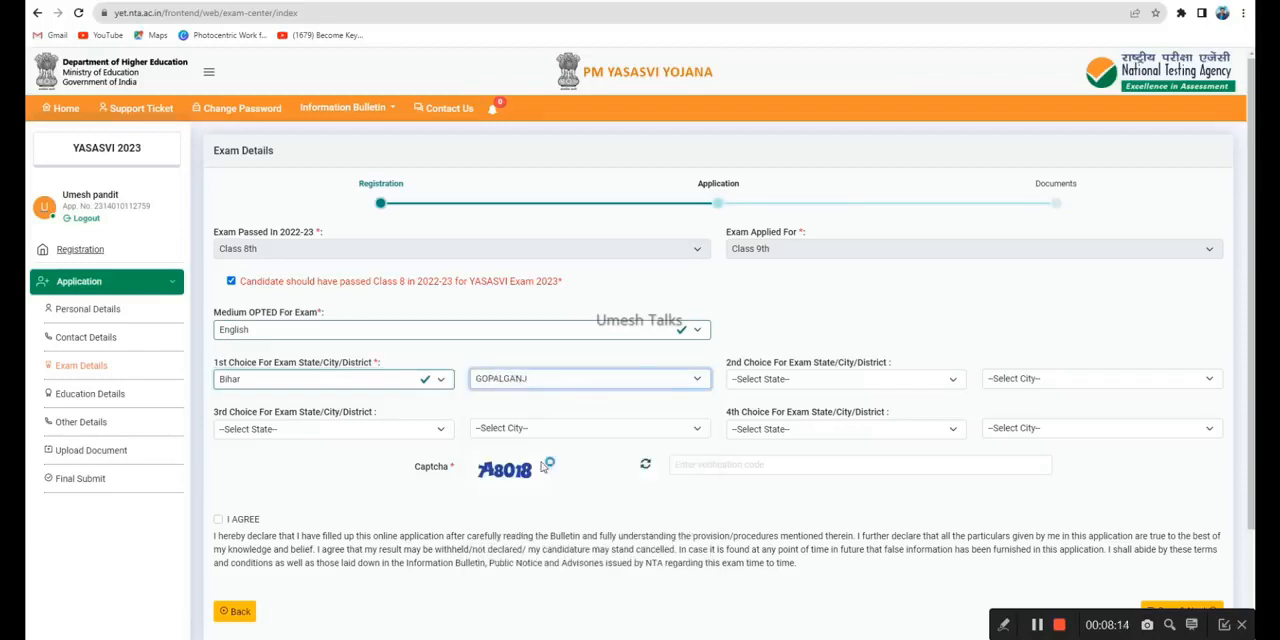
Set the 2nd choice of exam state and city to Bihar, BHAGALPUR.
{"action": "left_click", "coordinate": [775, 381]}
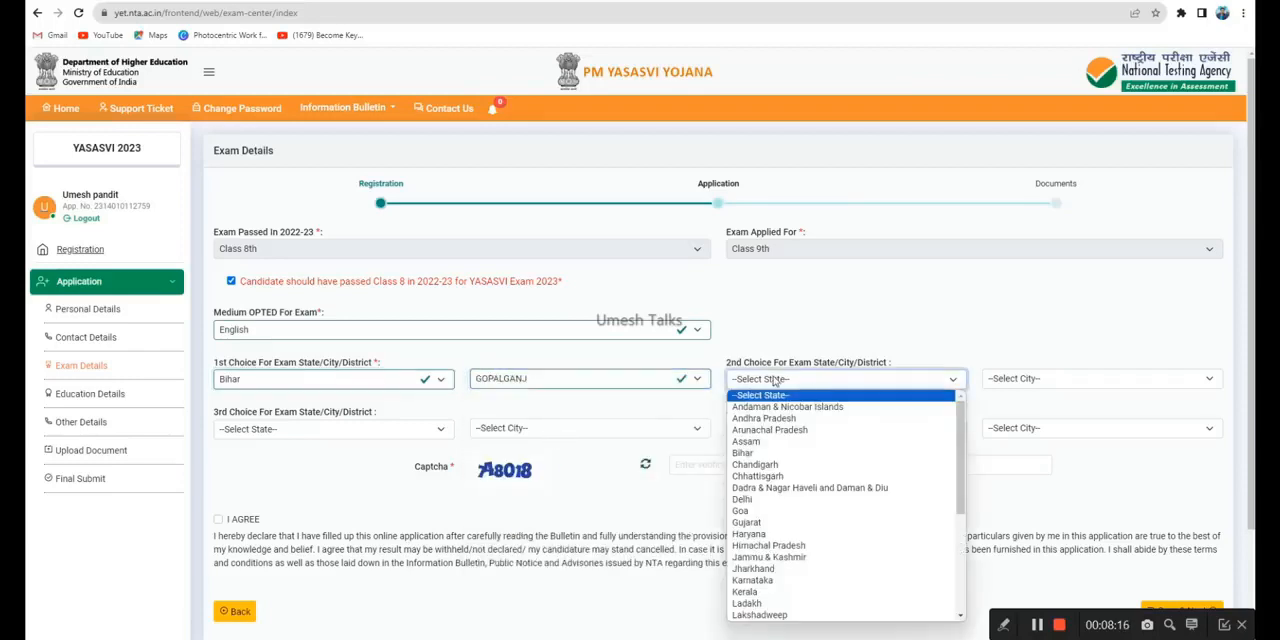
{"action": "left_click", "coordinate": [782, 446]}
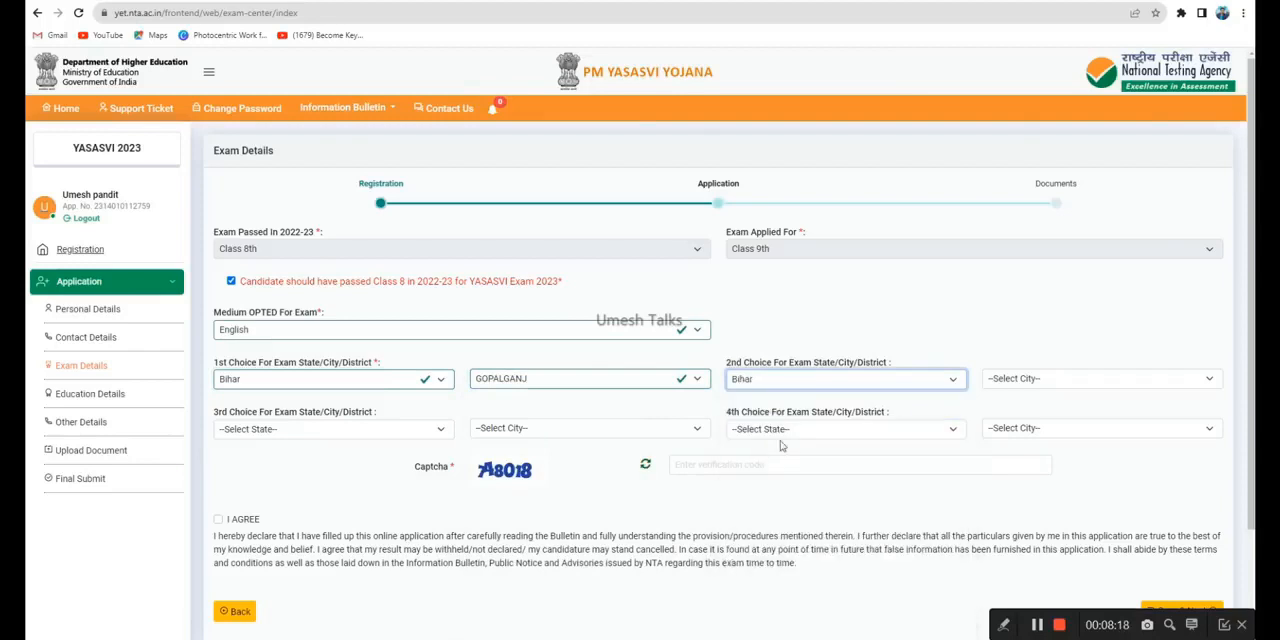
{"action": "left_click", "coordinate": [1022, 380]}
{"action": "left_click", "coordinate": [1025, 463]}
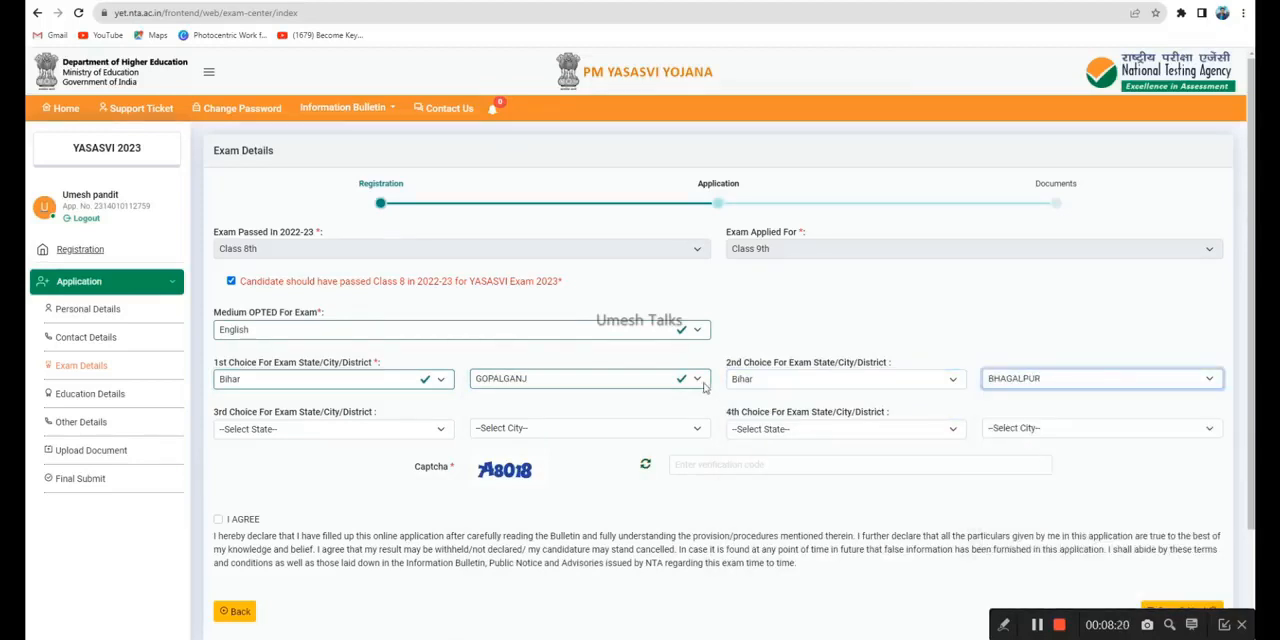
Set the 3rd choice of exam state and city to Bihar, DARBHANGA.
{"action": "left_click", "coordinate": [290, 432]}
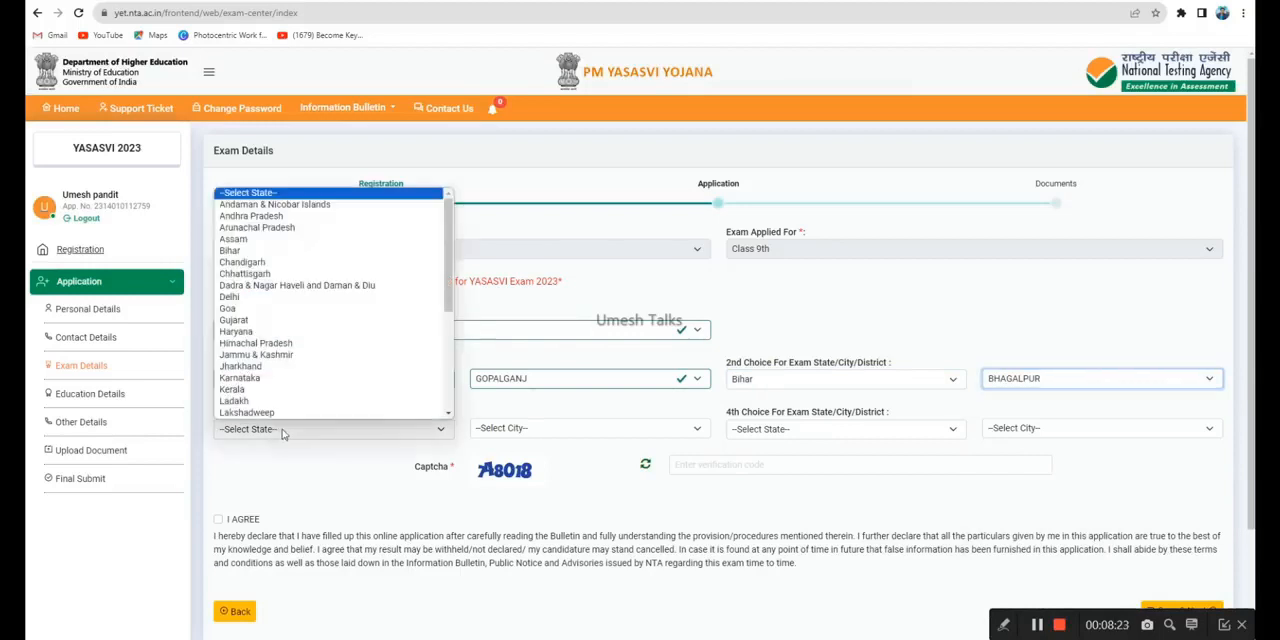
{"action": "left_click", "coordinate": [240, 251]}
{"action": "left_click", "coordinate": [580, 428]}
{"action": "left_click", "coordinate": [510, 301]}
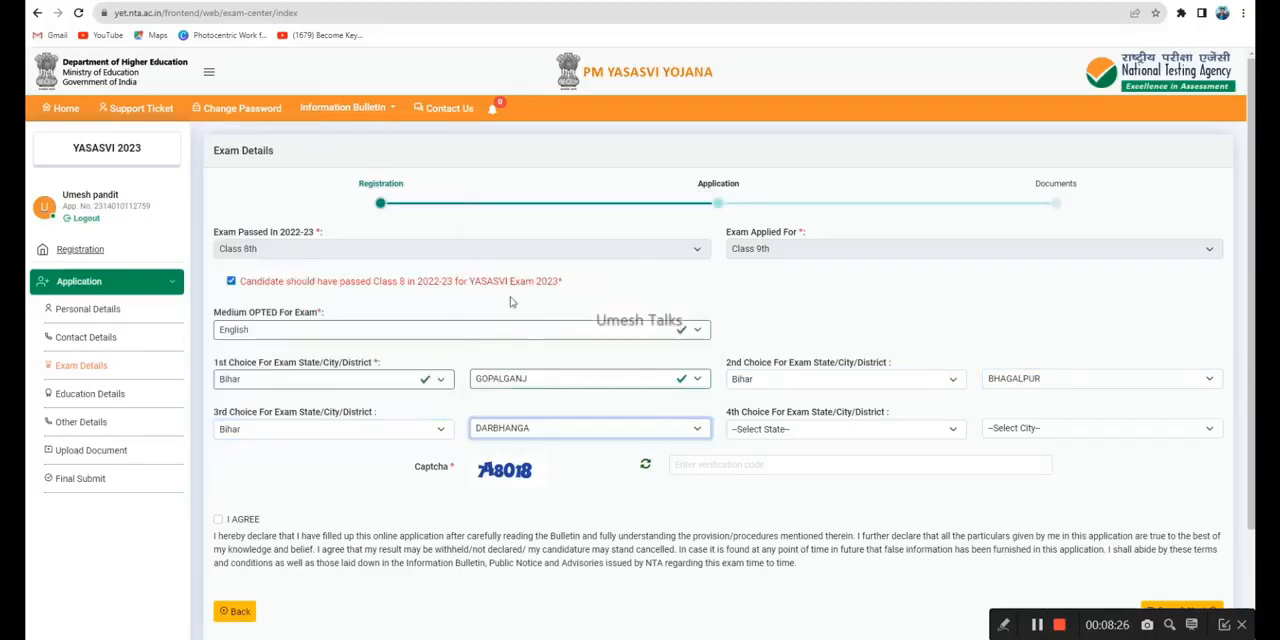
Set the 4th choice of exam state and city to Bihar, GAYA.
{"action": "left_click", "coordinate": [784, 429]}
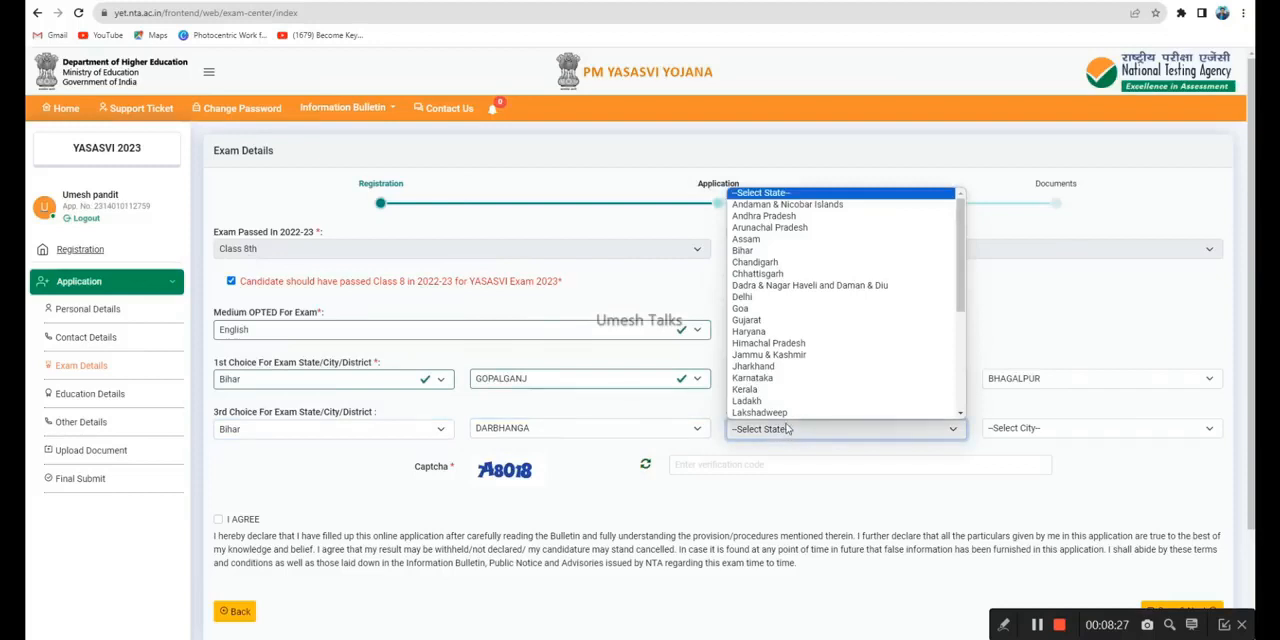
{"action": "left_click", "coordinate": [752, 251]}
{"action": "left_click", "coordinate": [1022, 430]}
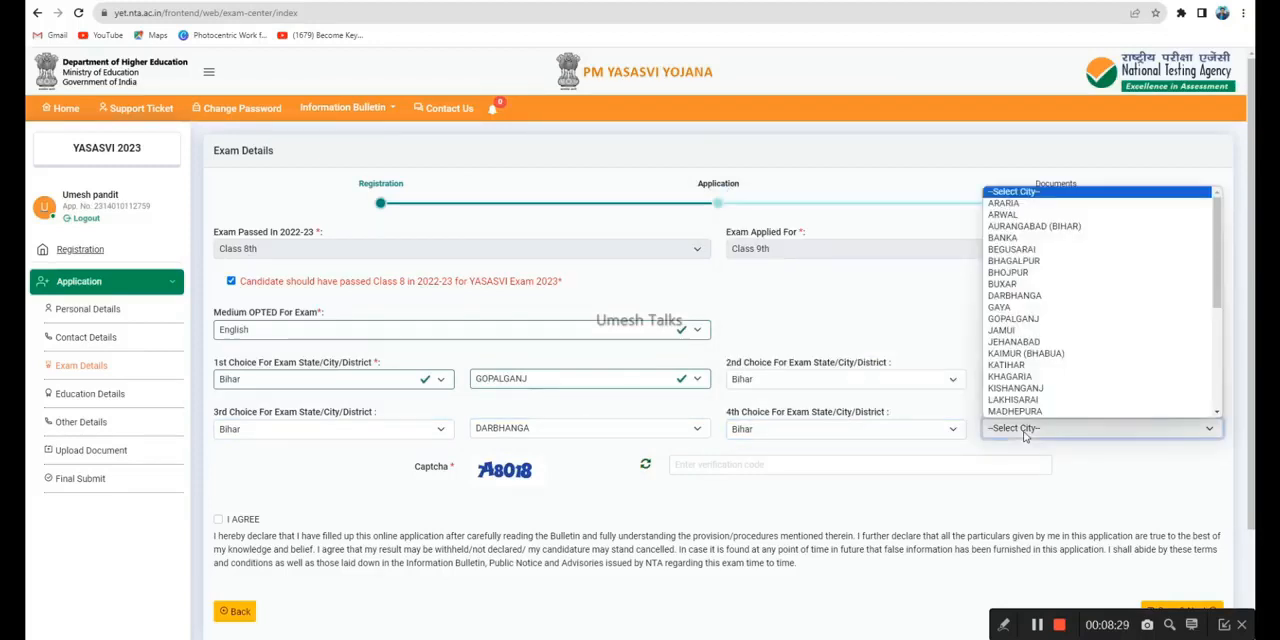
{"action": "left_click", "coordinate": [1012, 309]}
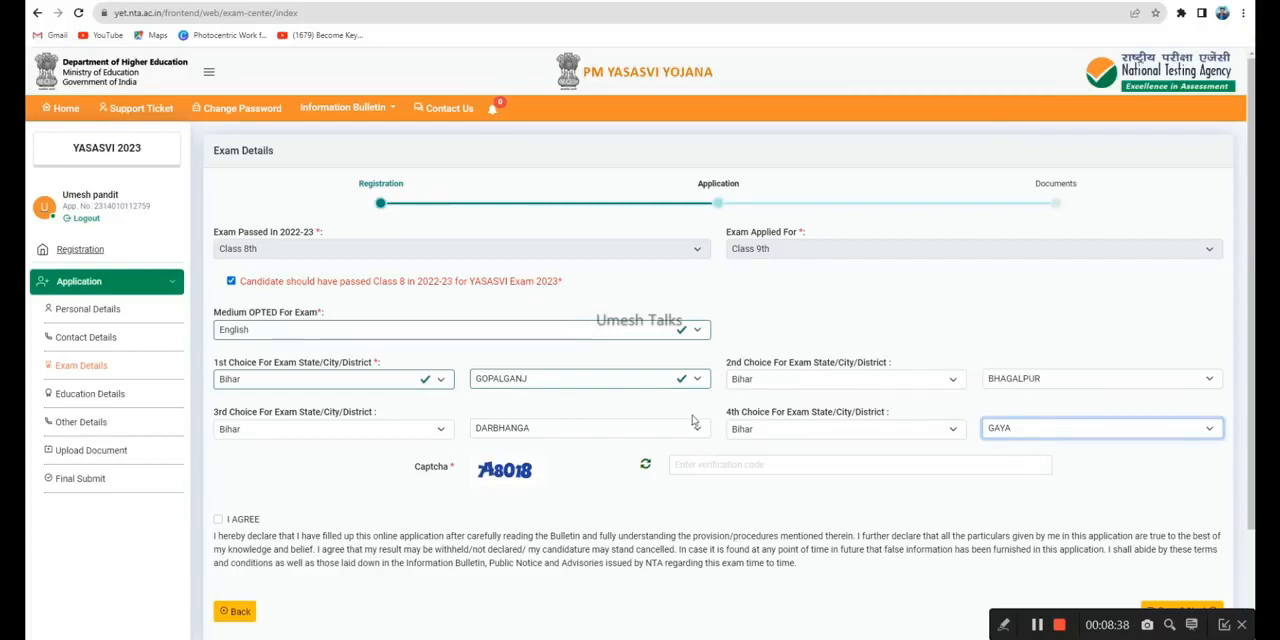
Save the exam details and continue to the education details.
{"action": "scroll", "coordinate": [693, 421], "scroll_direction": "down", "scroll_amount": 1}
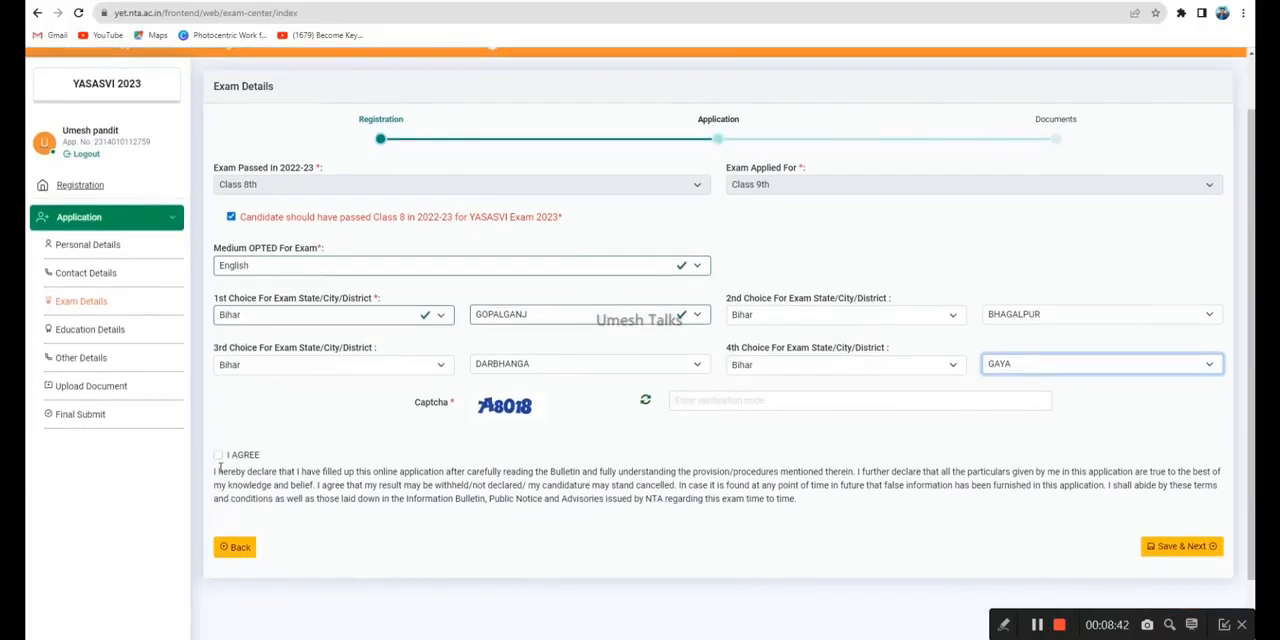
{"action": "left_click", "coordinate": [1037, 625]}
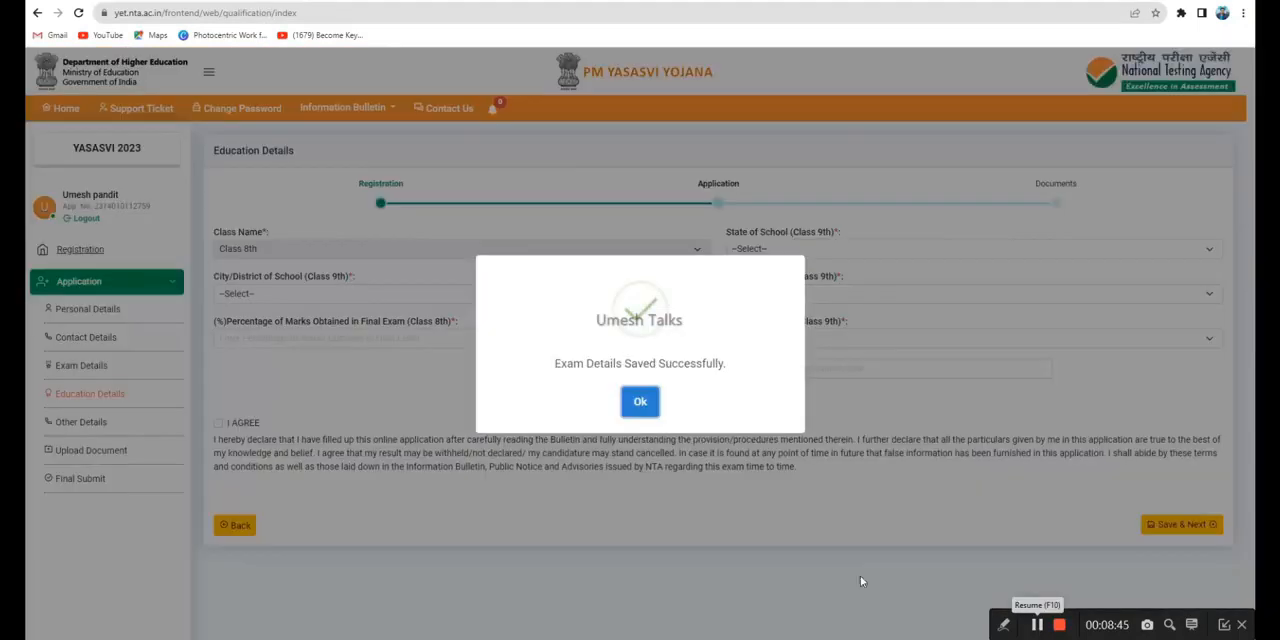
{"action": "left_click", "coordinate": [640, 401]}
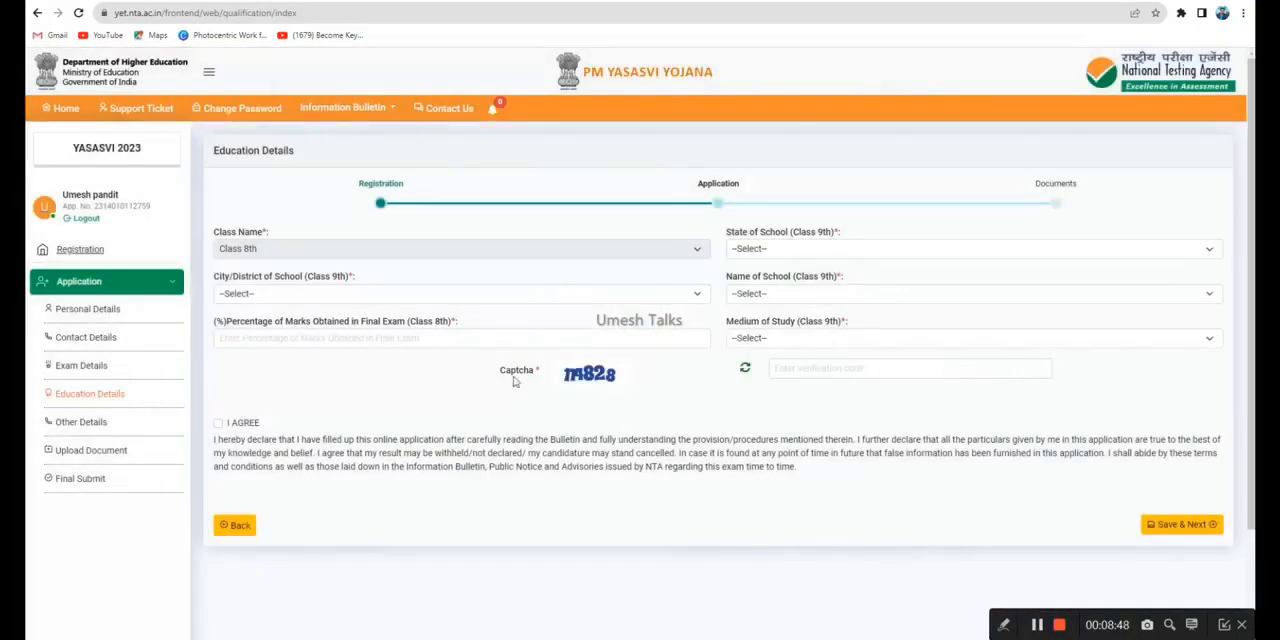
Set the State of School (Class 9th) to Bihar and its City/District to GOPALGANJ.
{"action": "left_click", "coordinate": [790, 251]}
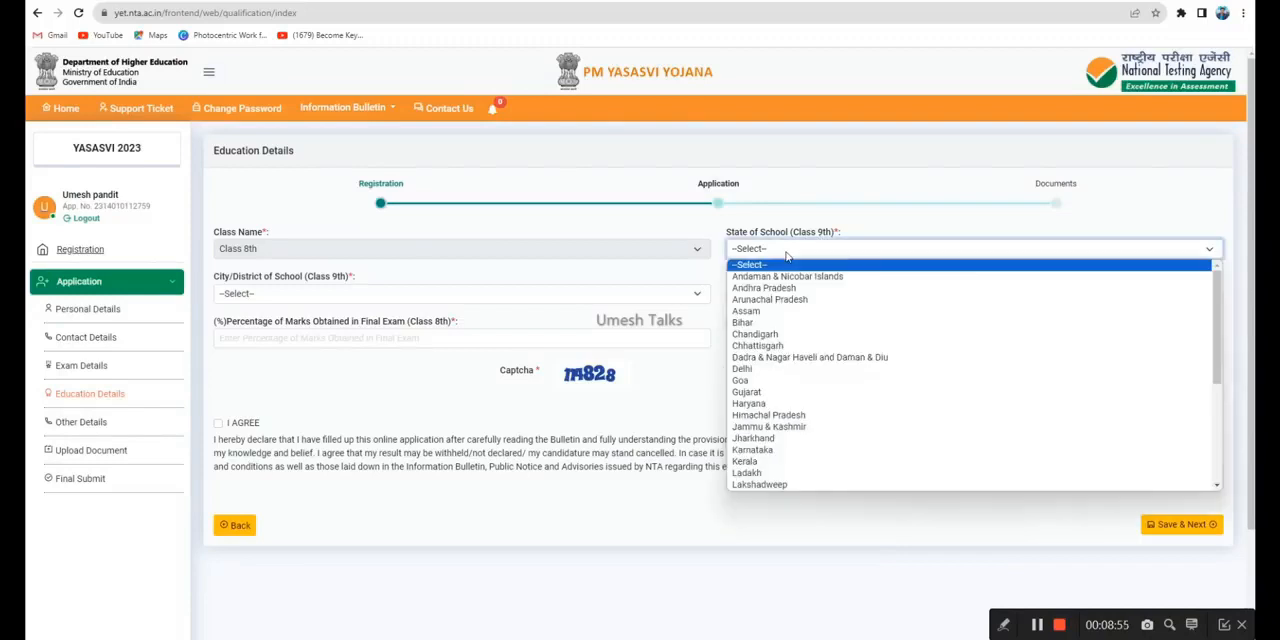
{"action": "left_click", "coordinate": [763, 322]}
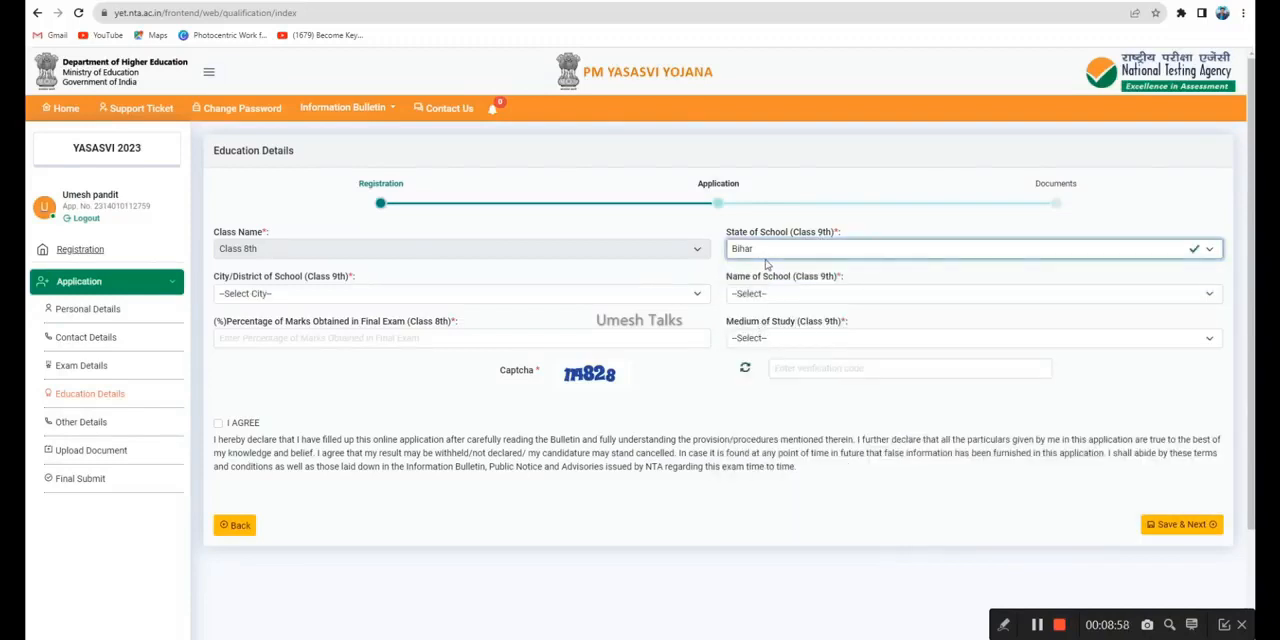
{"action": "left_click", "coordinate": [322, 294]}
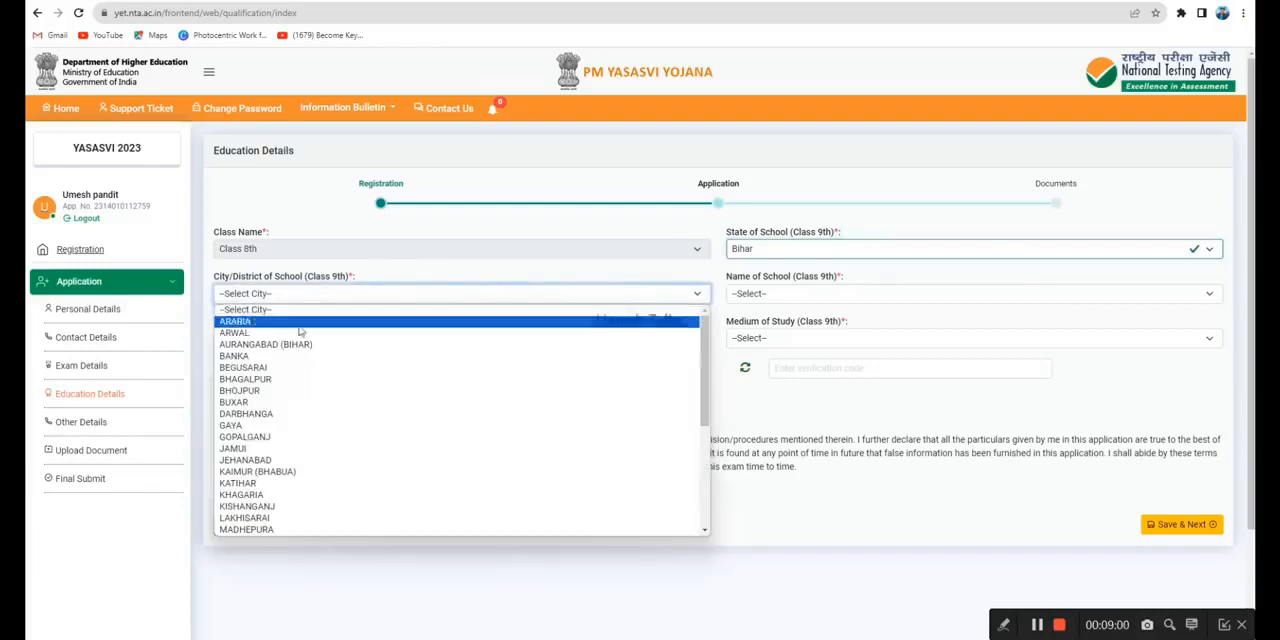
{"action": "left_click", "coordinate": [280, 436]}
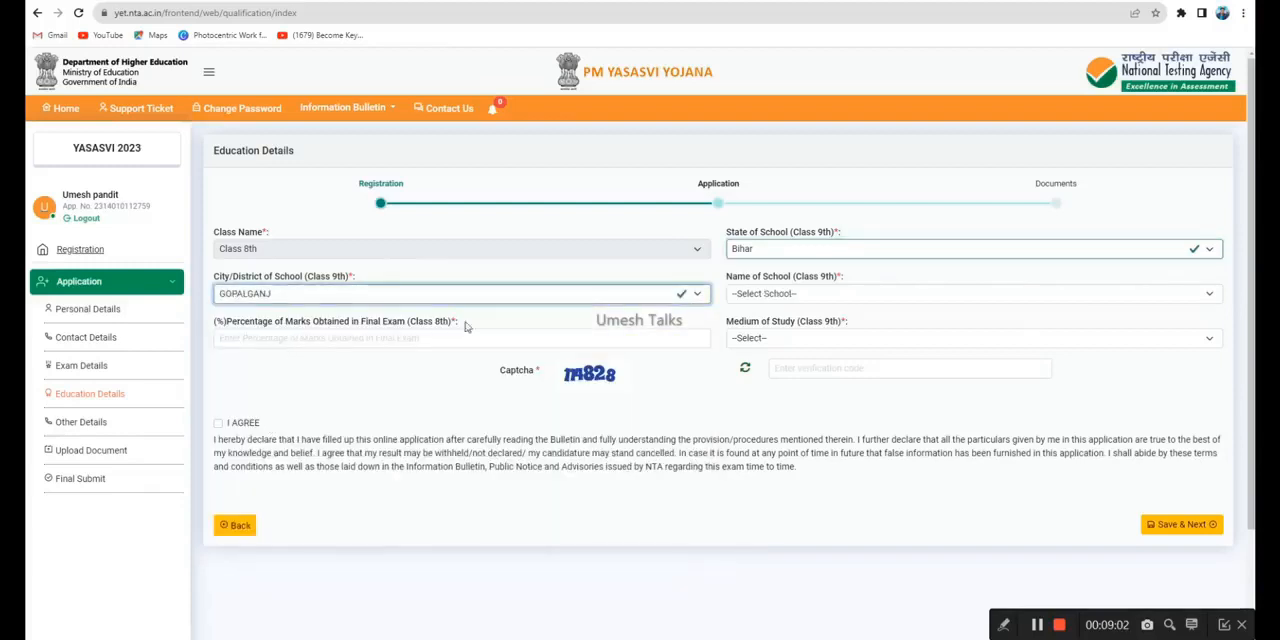
Check which Class 9th school names are offered for the GOPALGANJ district.
{"action": "left_click", "coordinate": [766, 295]}
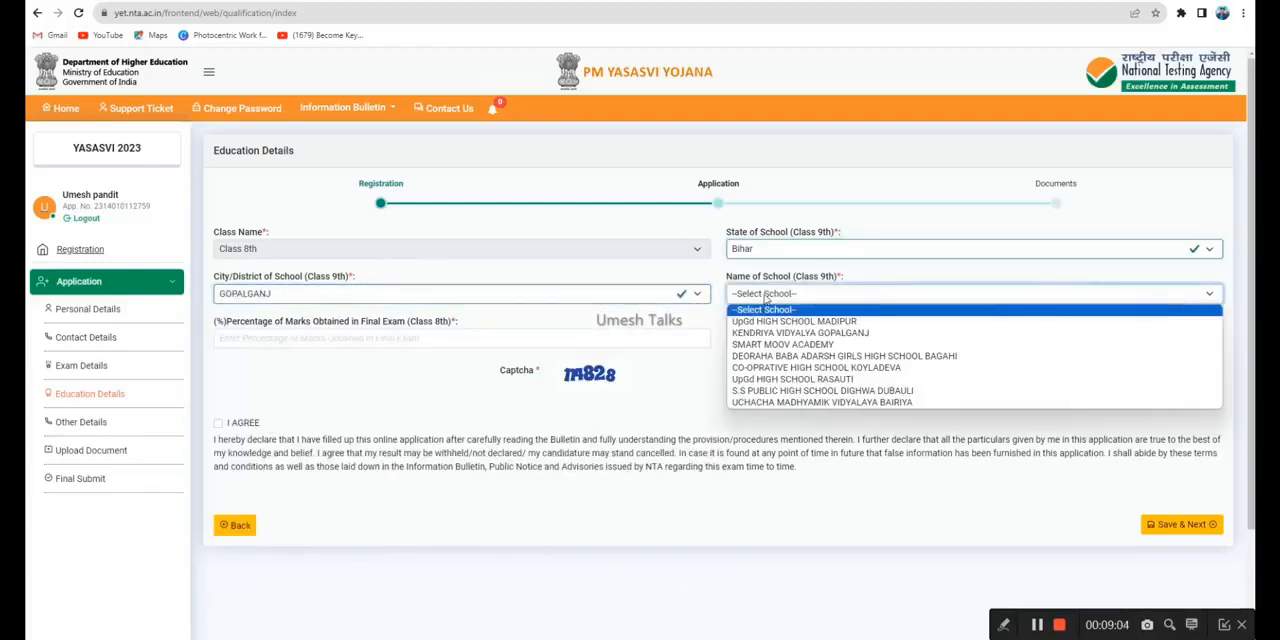
{"action": "left_click", "coordinate": [343, 296]}
{"action": "left_click", "coordinate": [250, 436]}
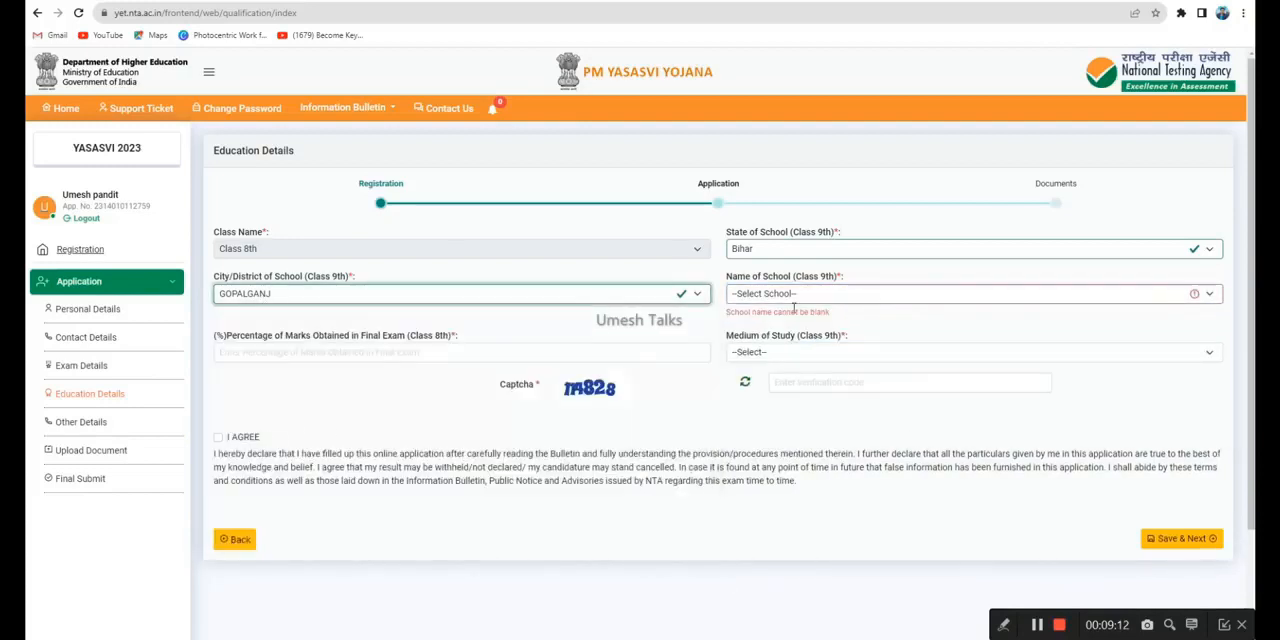
{"action": "left_click", "coordinate": [792, 296]}
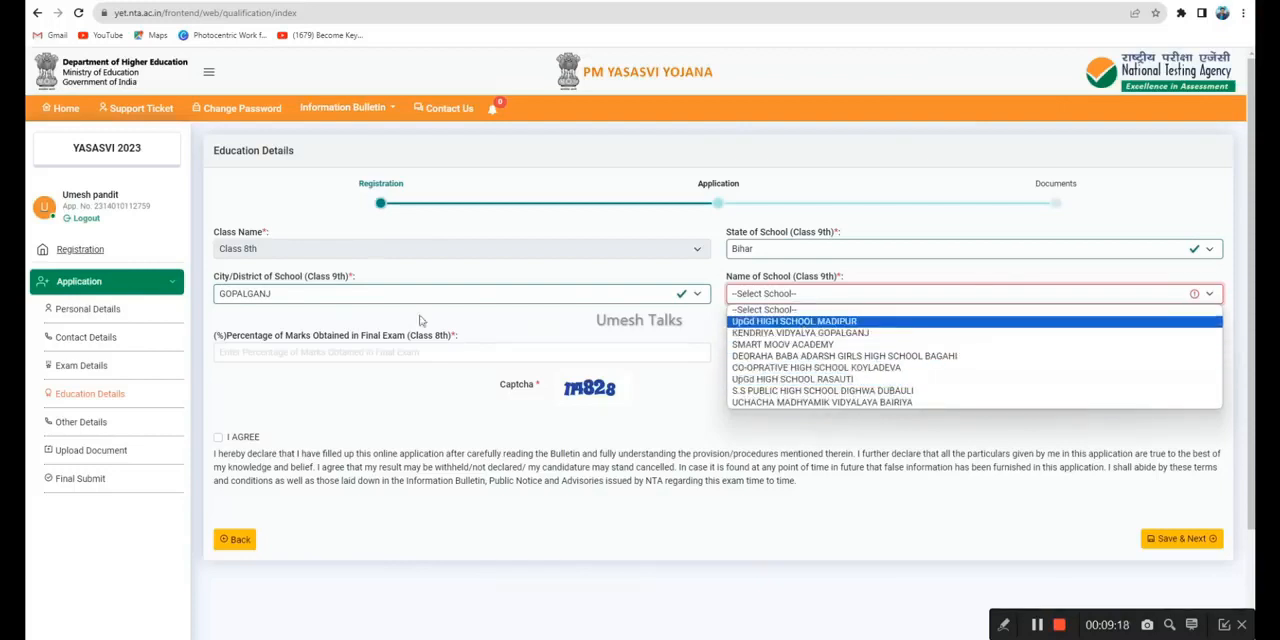
Set the City/District of School (Class 9th) to PATNA and look through the school names offered for it.
{"action": "left_click", "coordinate": [310, 295]}
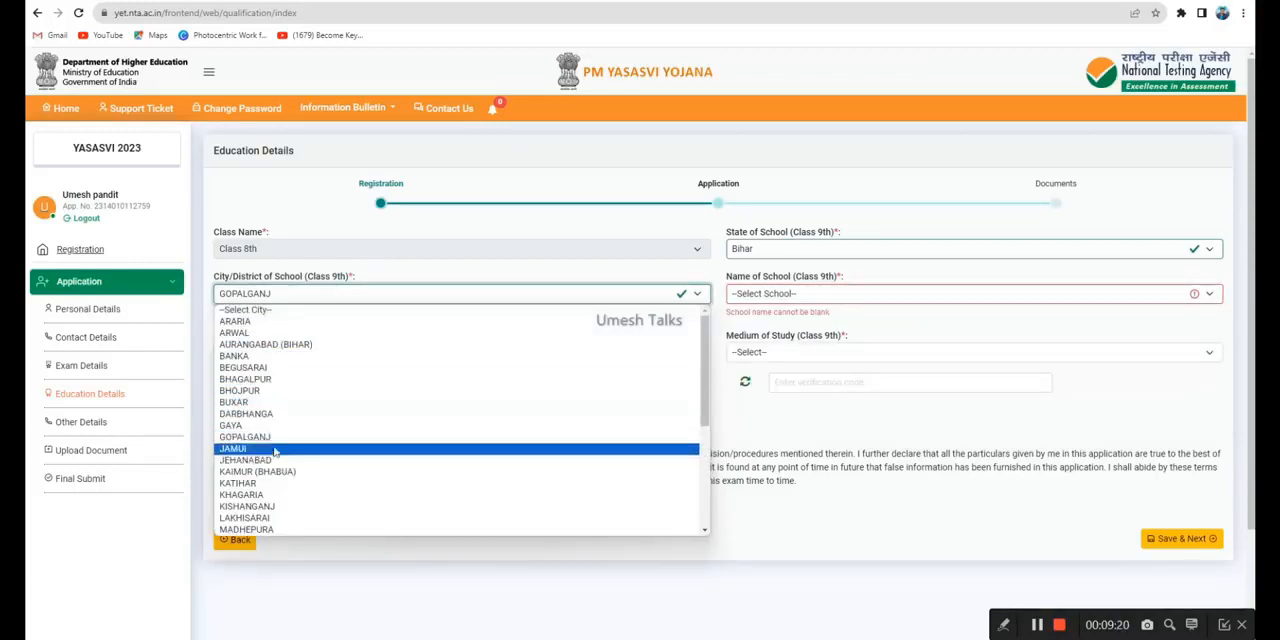
{"action": "scroll", "coordinate": [274, 460], "scroll_direction": "down", "scroll_amount": 5}
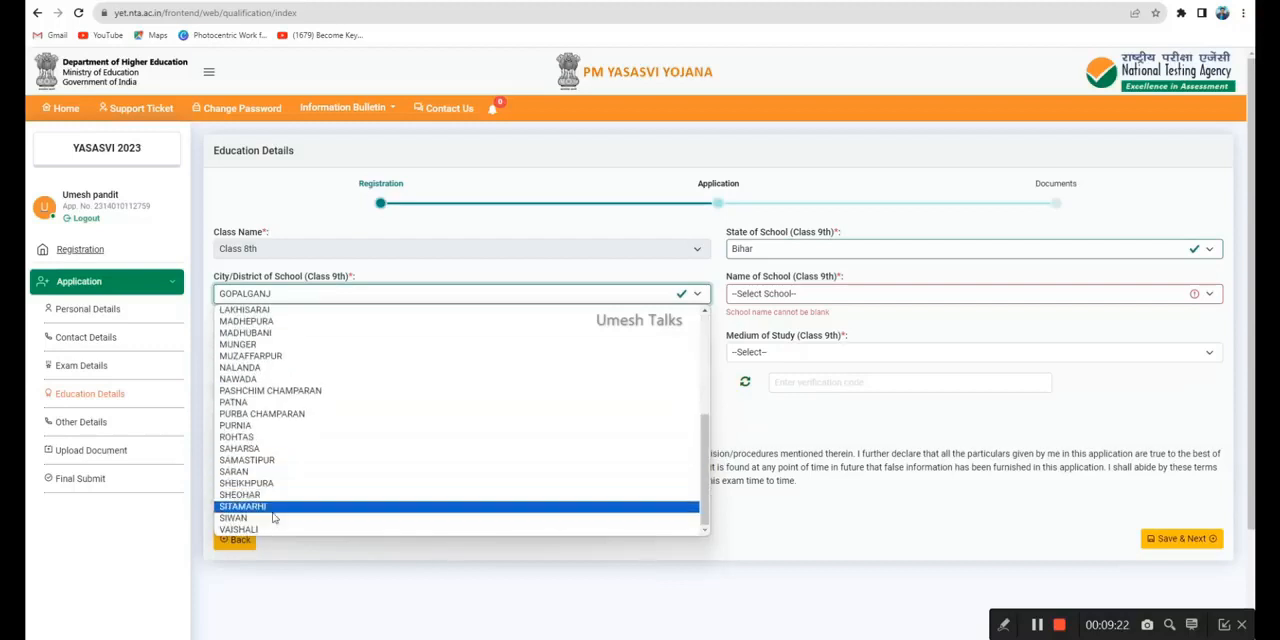
{"action": "left_click", "coordinate": [270, 402]}
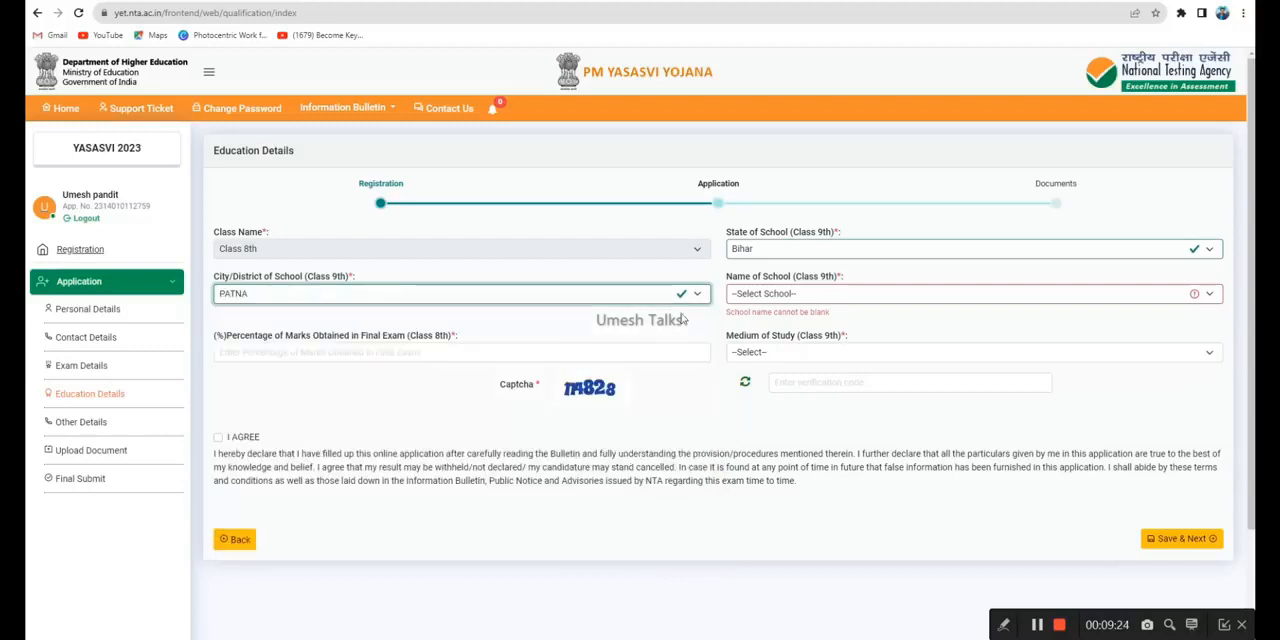
{"action": "left_click", "coordinate": [760, 296]}
{"action": "scroll", "coordinate": [797, 428], "scroll_direction": "down", "scroll_amount": 10}
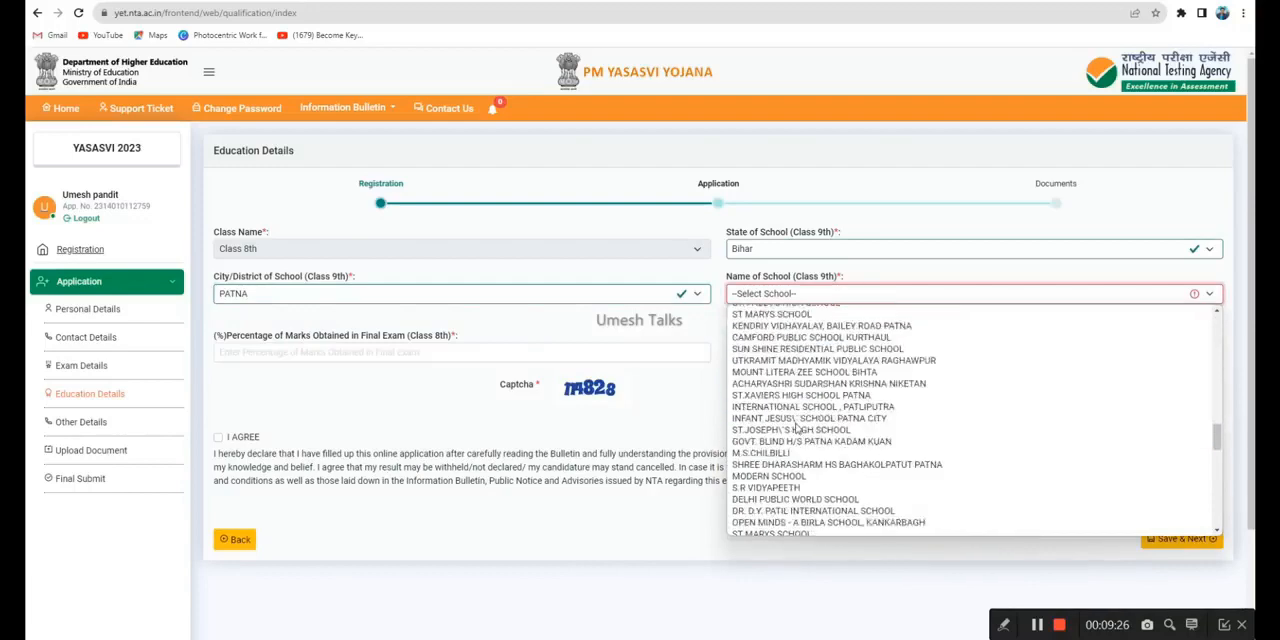
{"action": "scroll", "coordinate": [797, 428], "scroll_direction": "down", "scroll_amount": 5}
{"action": "scroll", "coordinate": [800, 440], "scroll_direction": "up", "scroll_amount": 8}
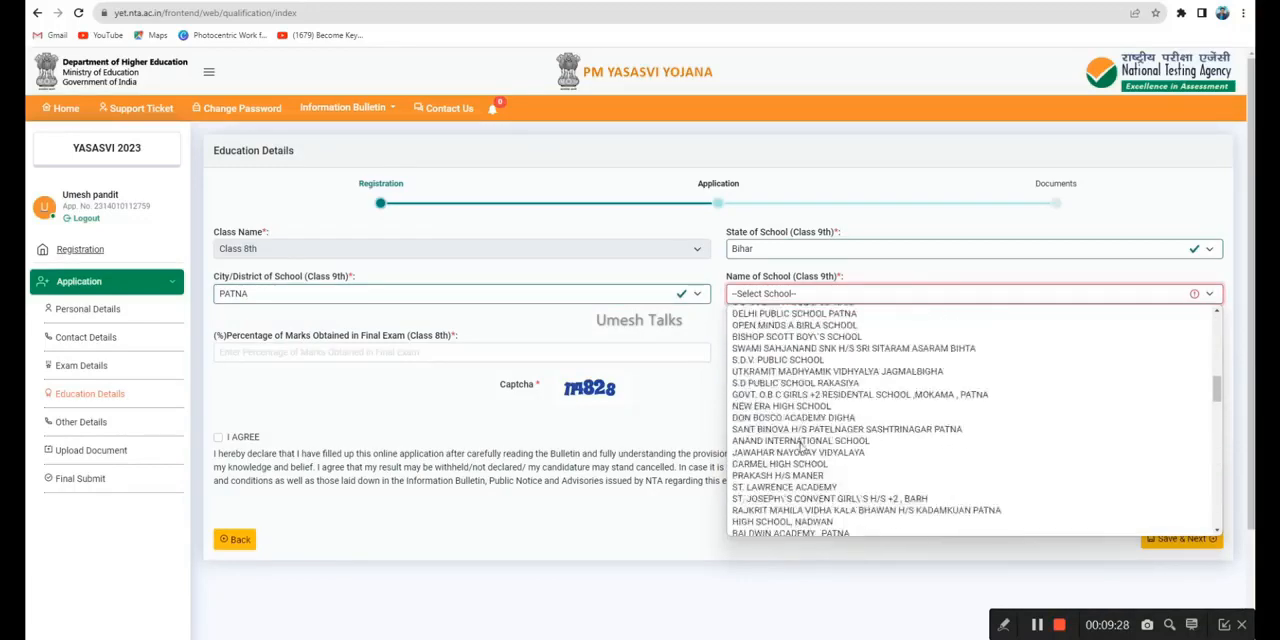
{"action": "scroll", "coordinate": [800, 445], "scroll_direction": "up", "scroll_amount": 7}
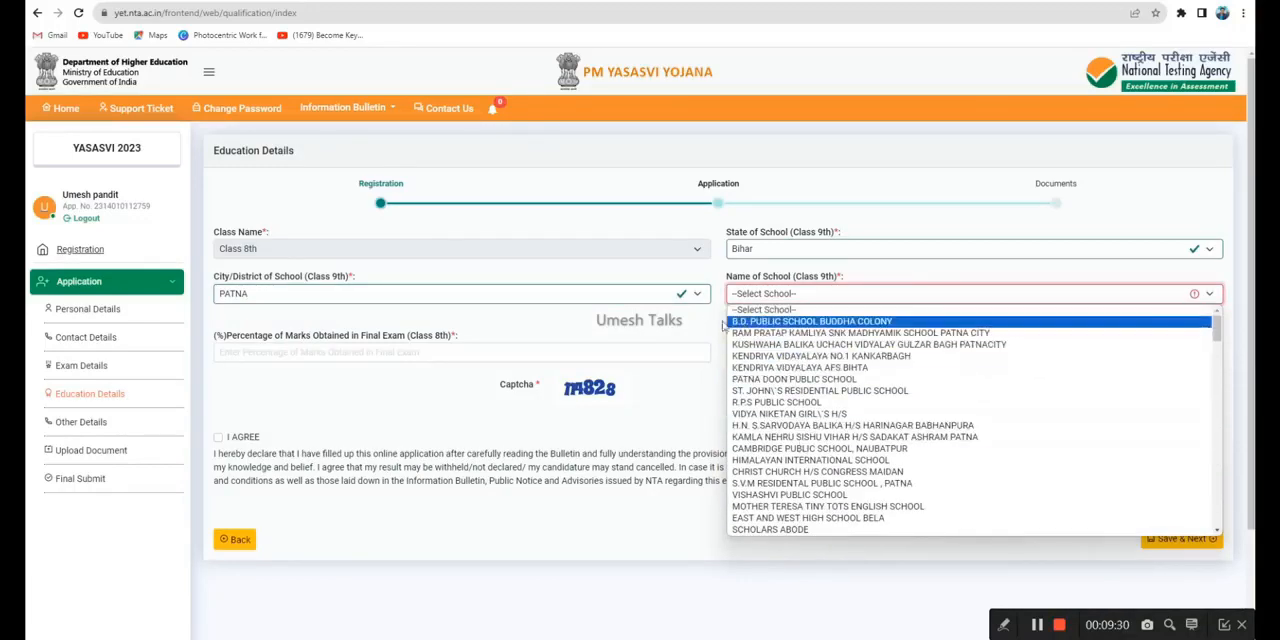
{"action": "left_click", "coordinate": [627, 314]}
Set the Class 9th school district to GOPALGANJ and the school name to KENDRIYA VIDYALYA GOPALGANJ.
{"action": "left_click", "coordinate": [557, 299]}
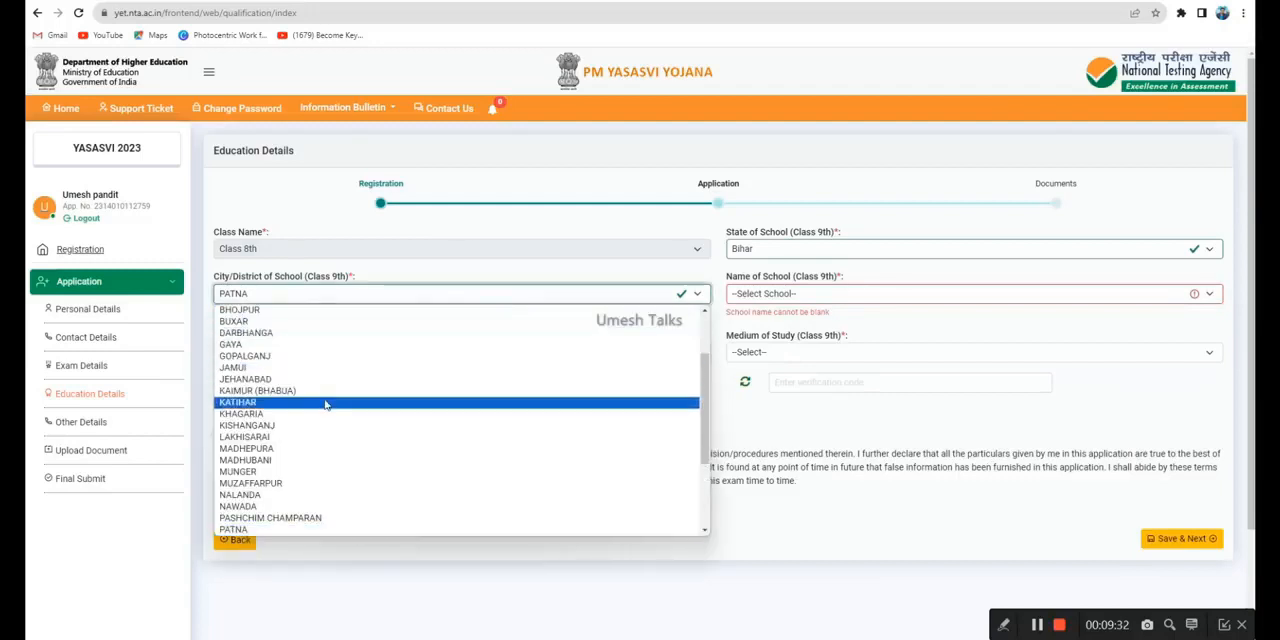
{"action": "left_click", "coordinate": [274, 354]}
{"action": "left_click", "coordinate": [767, 294]}
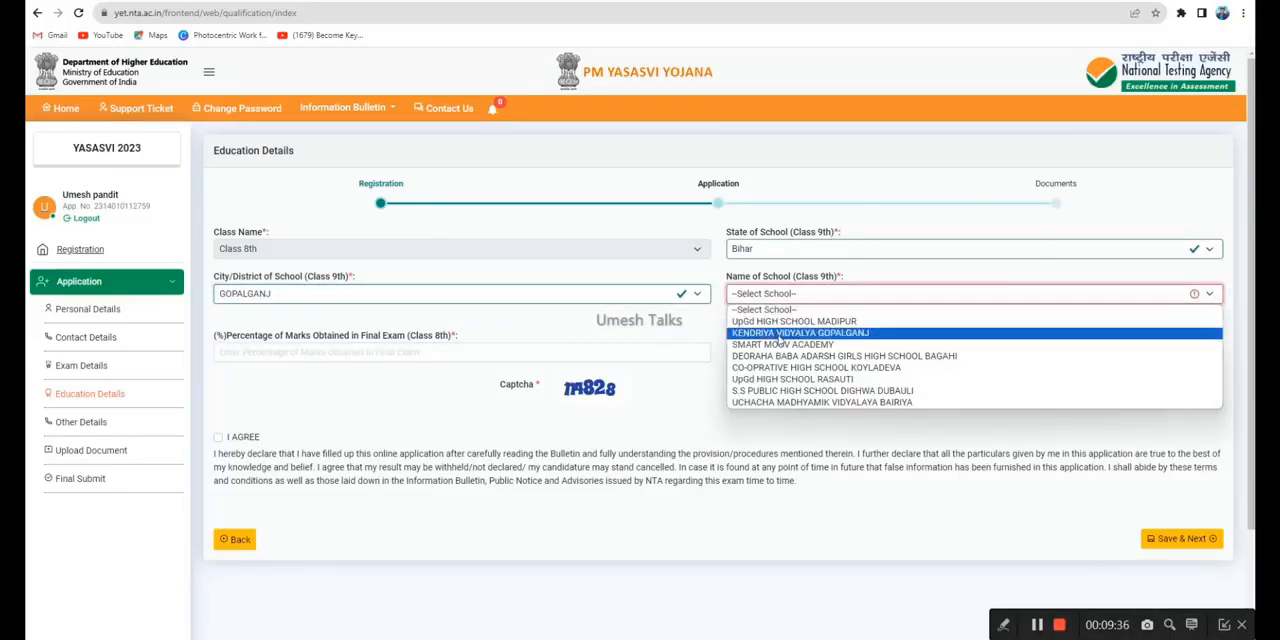
{"action": "left_click", "coordinate": [779, 335]}
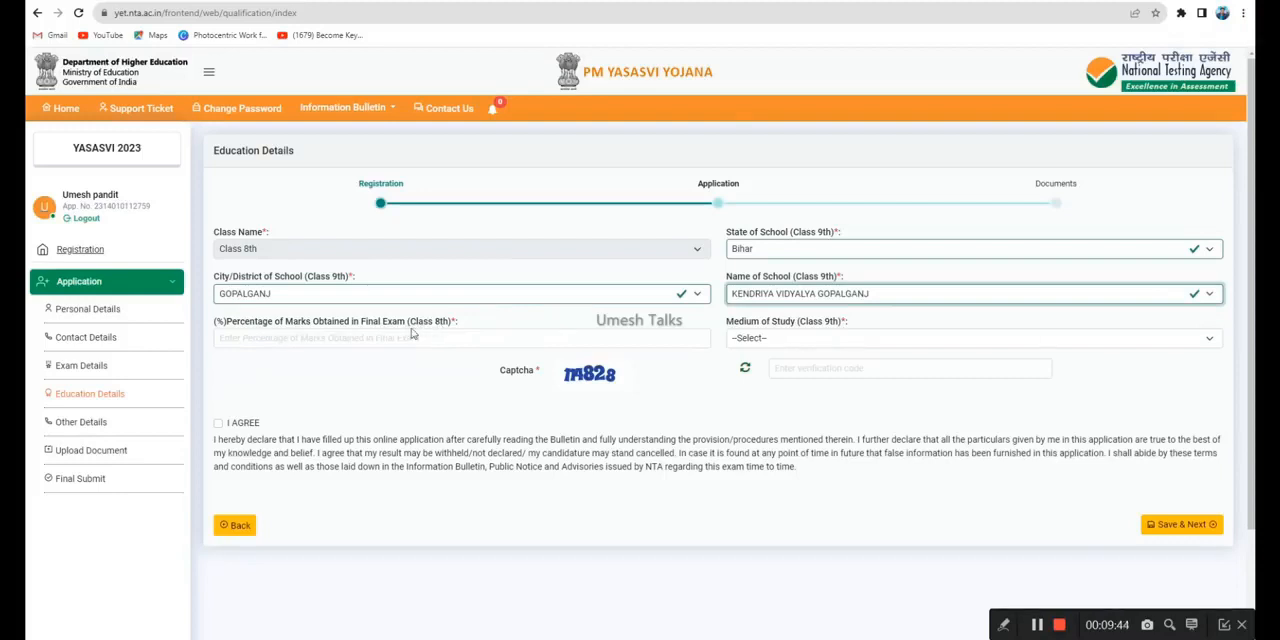
Enter 60 as the Class 8th marks percentage, choose Hindi as the medium of study, and save the education details.
{"action": "left_click", "coordinate": [335, 342]}
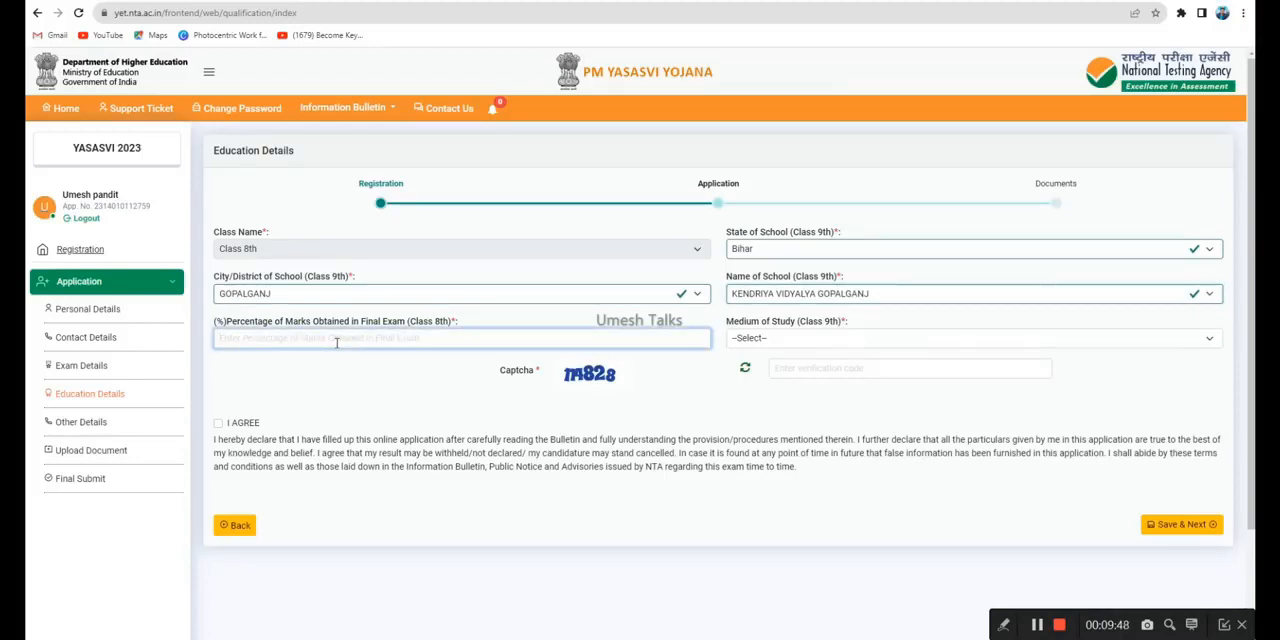
{"action": "type", "text": "60"}
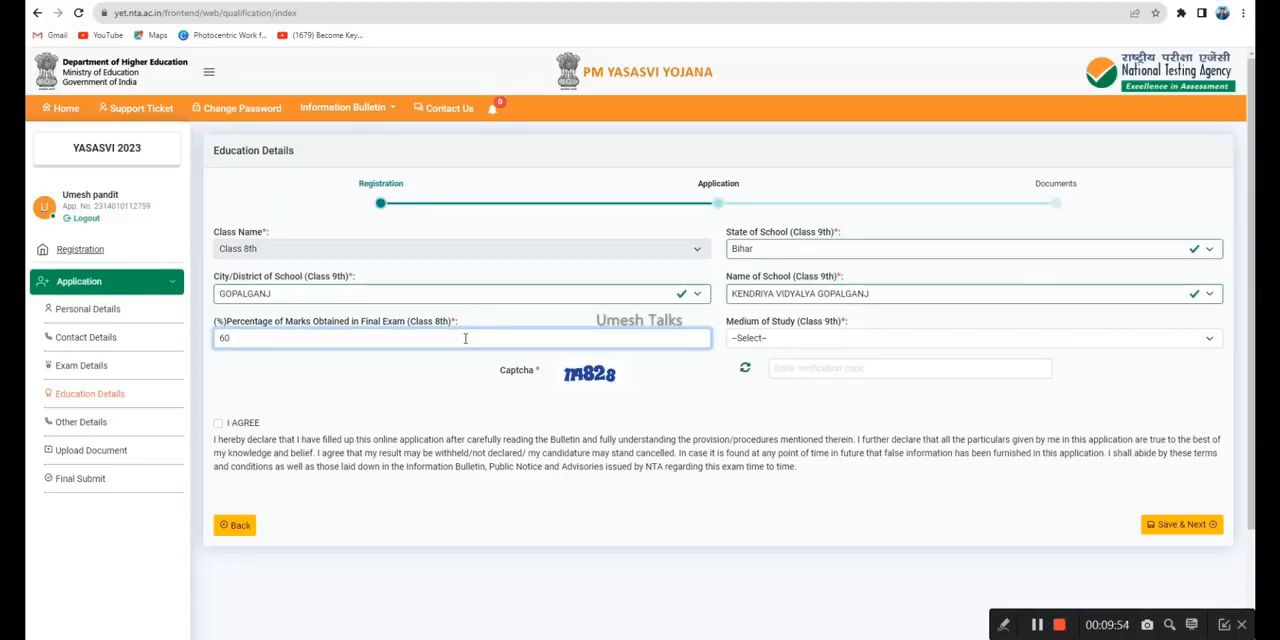
{"action": "left_click", "coordinate": [777, 339]}
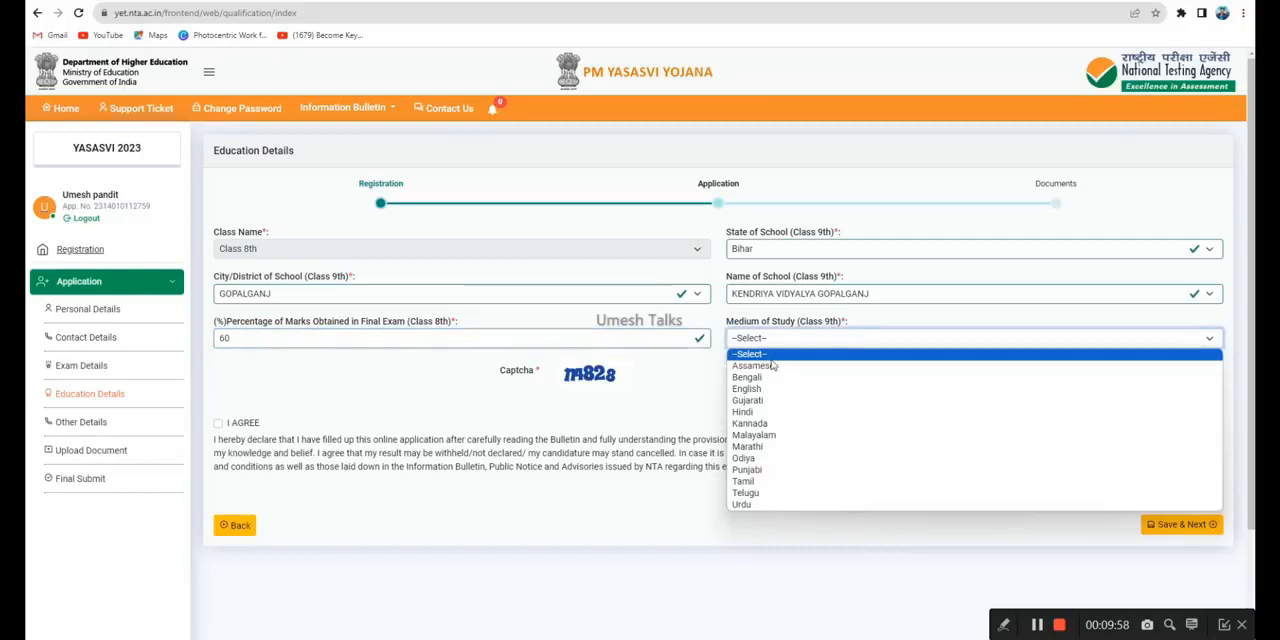
{"action": "left_click", "coordinate": [756, 413]}
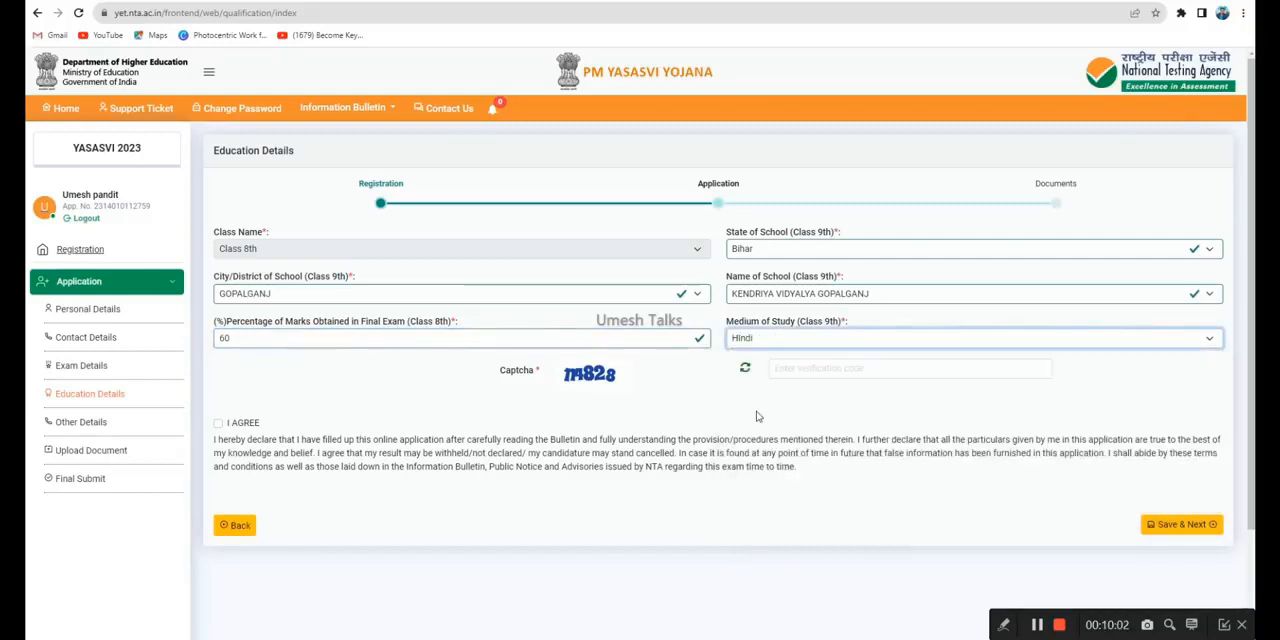
{"action": "left_click", "coordinate": [757, 342]}
{"action": "left_click", "coordinate": [692, 382]}
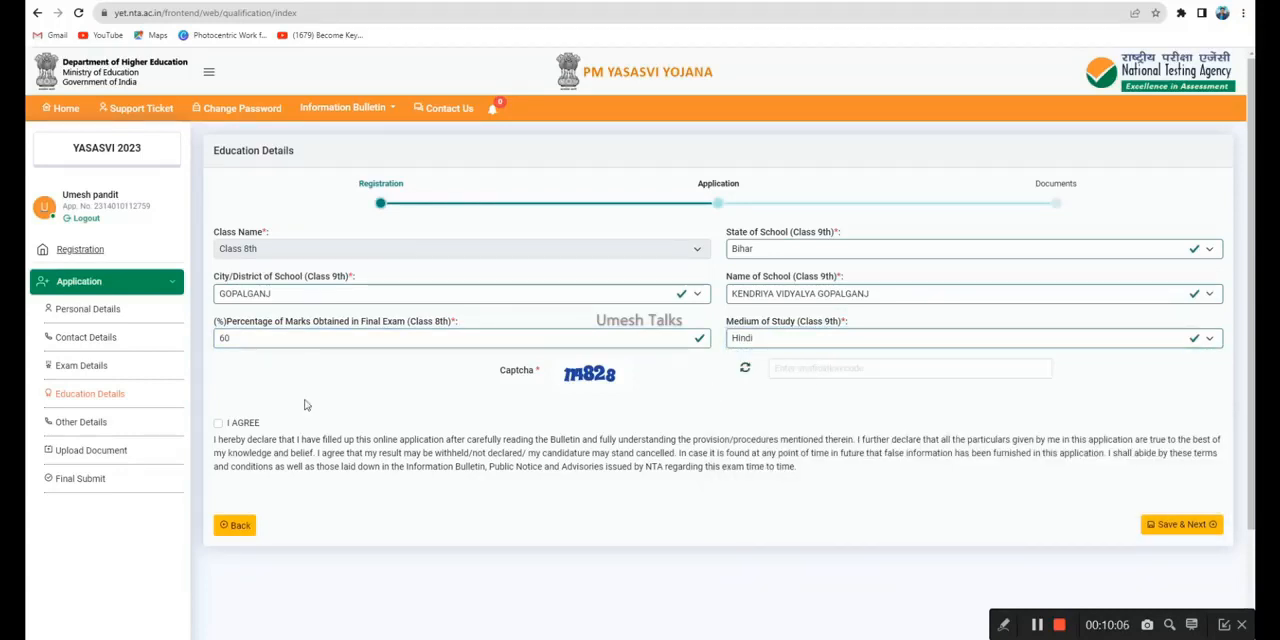
{"action": "left_click", "coordinate": [1172, 525]}
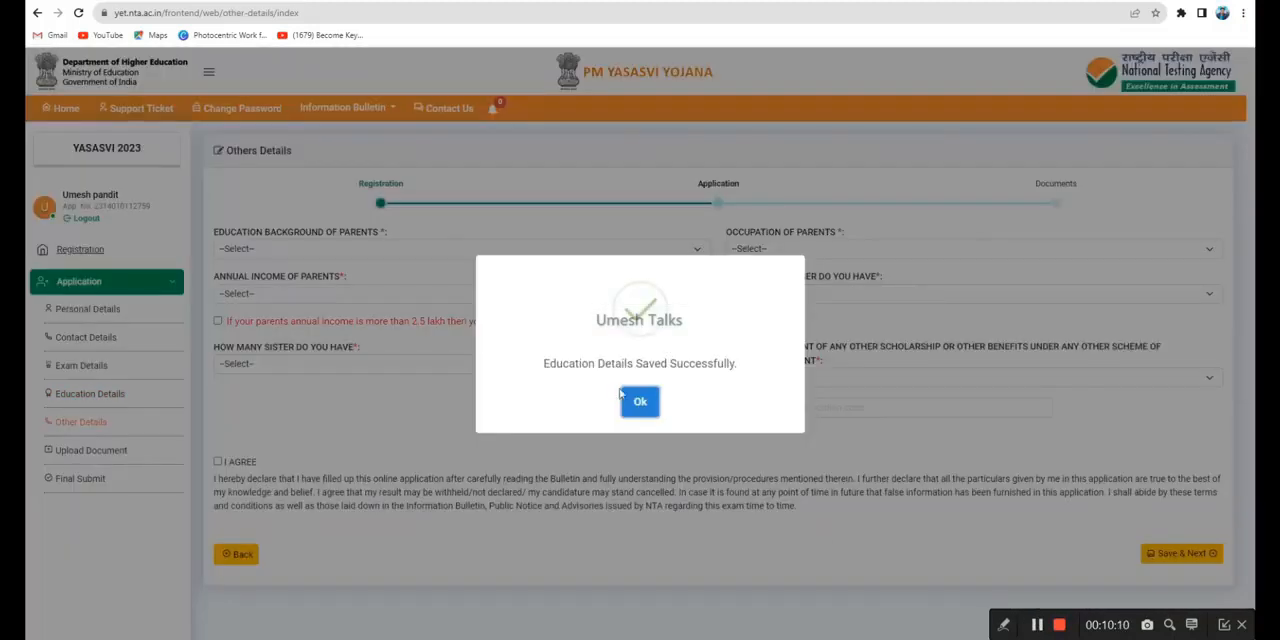
{"action": "left_click", "coordinate": [638, 402]}
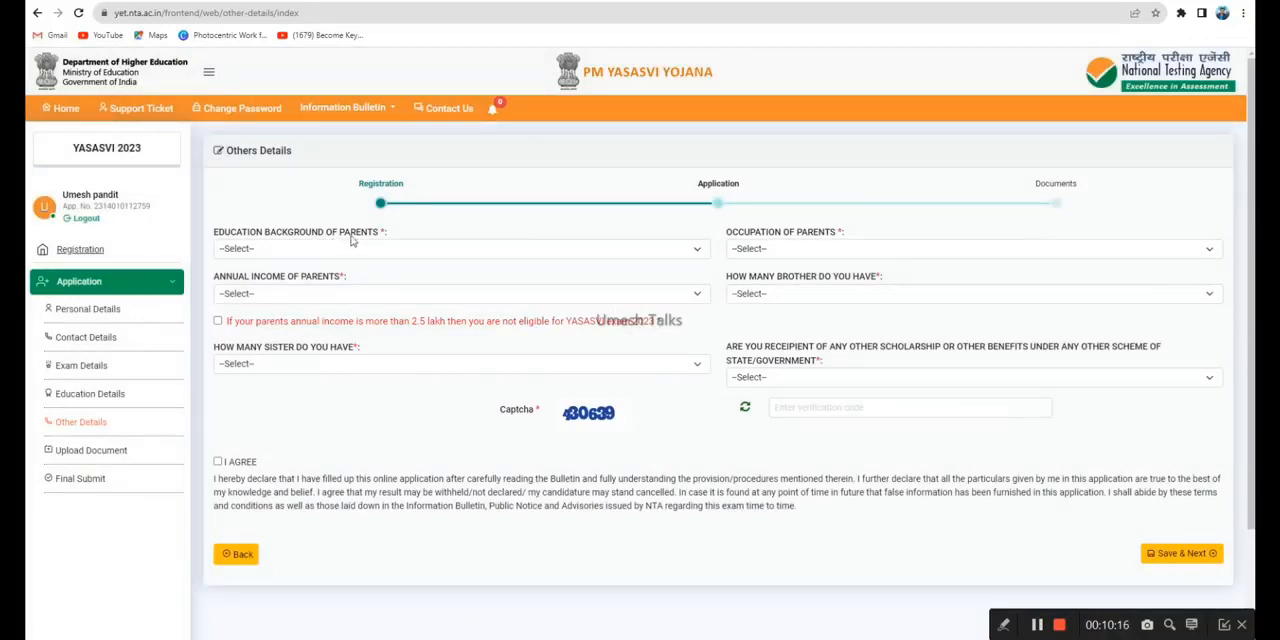
Set the parents' education background to SCHOOL FINAL, occupation to SELF EMPLOYEED and annual income to Not more than 2.5 lakhs.
{"action": "left_click", "coordinate": [286, 251]}
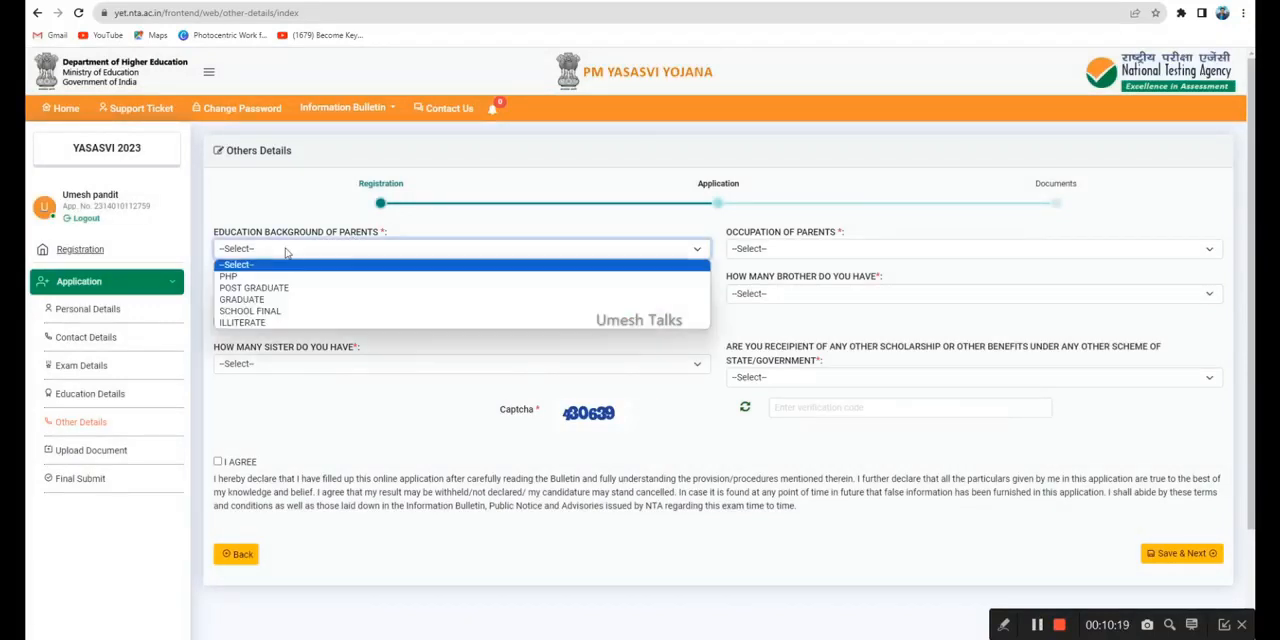
{"action": "left_click", "coordinate": [262, 312]}
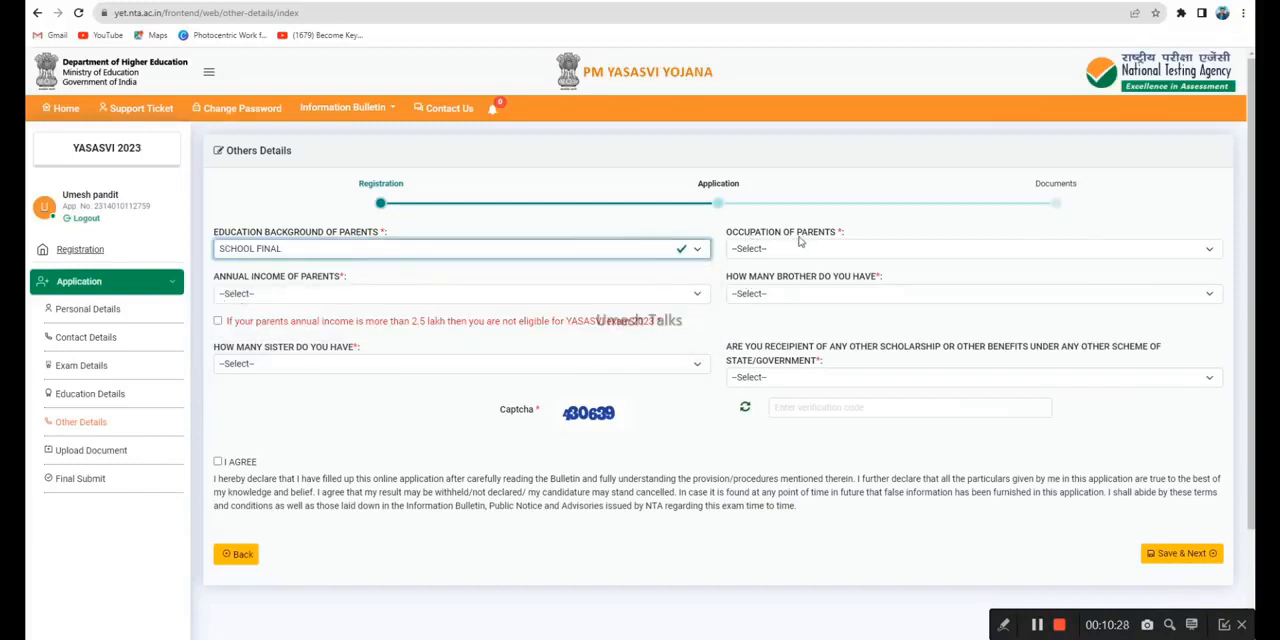
{"action": "left_click", "coordinate": [755, 250]}
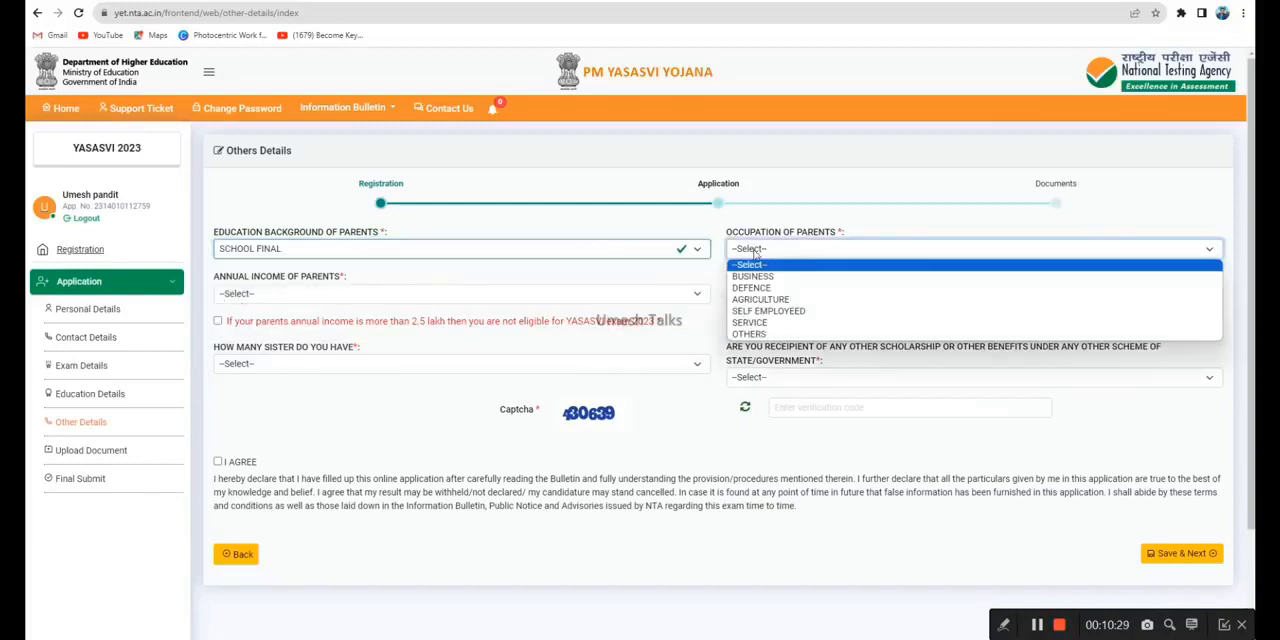
{"action": "left_click", "coordinate": [768, 313]}
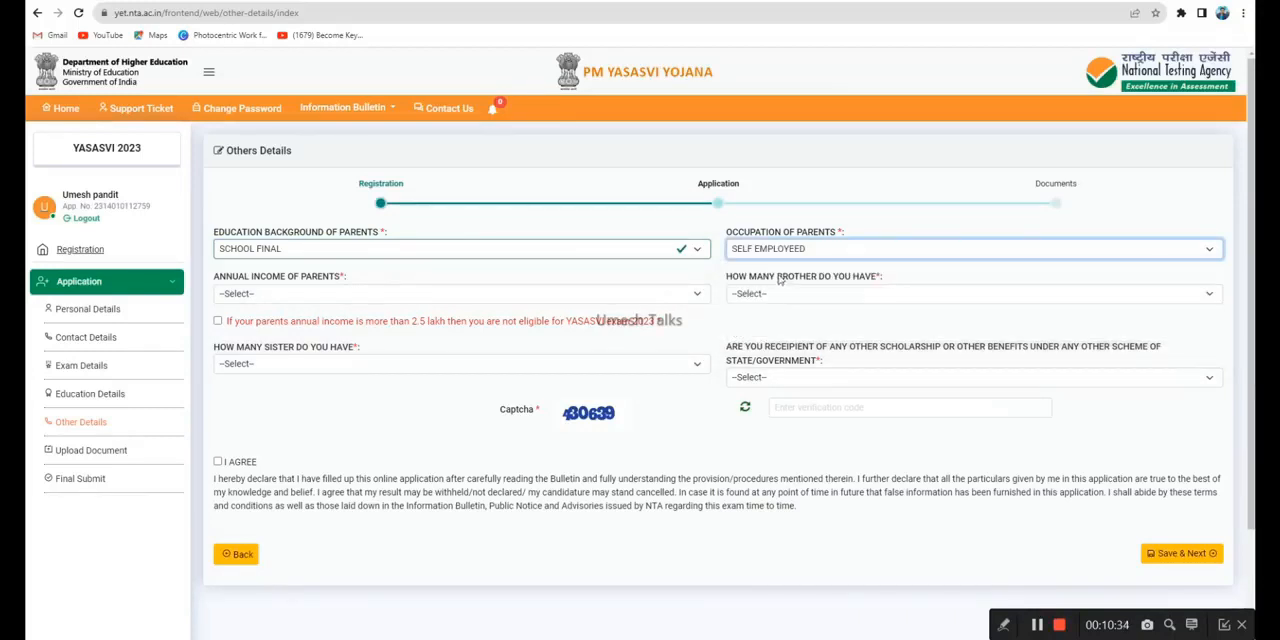
{"action": "left_click", "coordinate": [296, 294]}
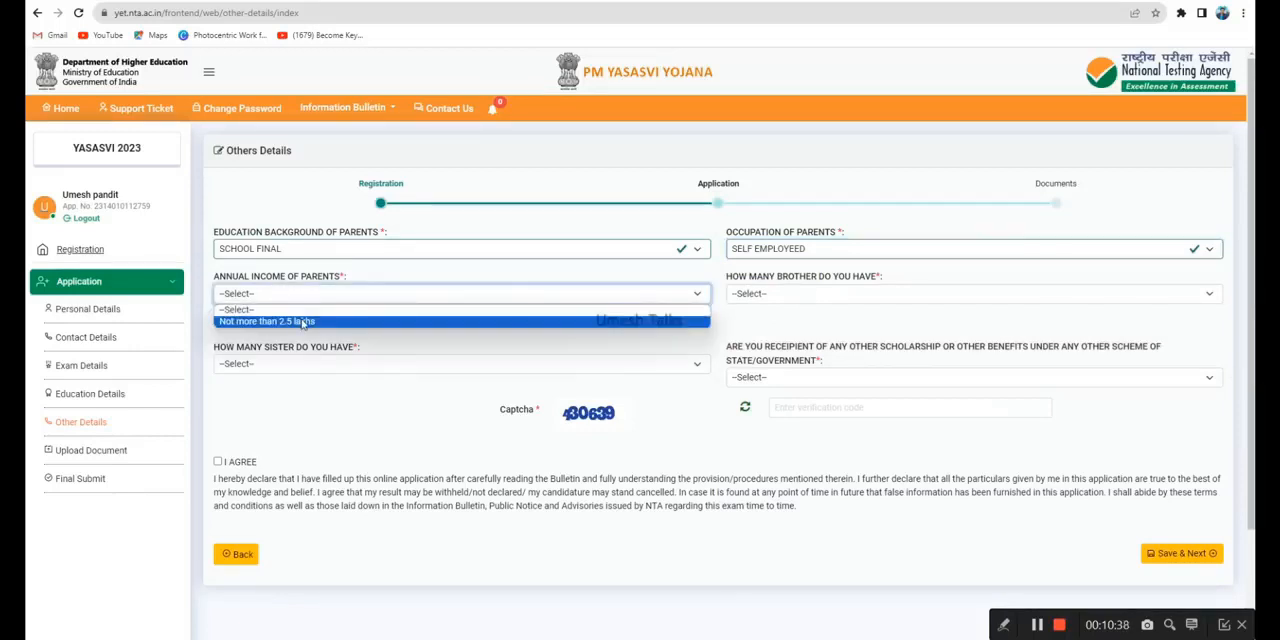
{"action": "left_click", "coordinate": [302, 321]}
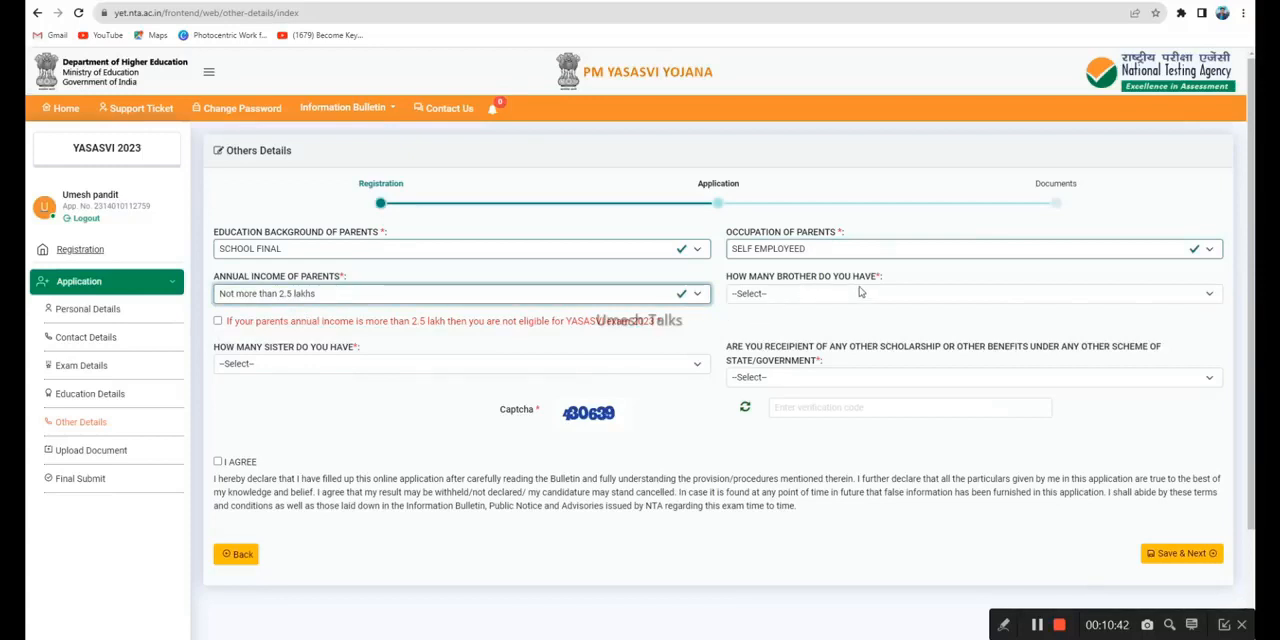
Set the number of brothers and sisters to 0 each and accept the 2.5 lakh parental income eligibility declaration.
{"action": "left_click", "coordinate": [779, 297]}
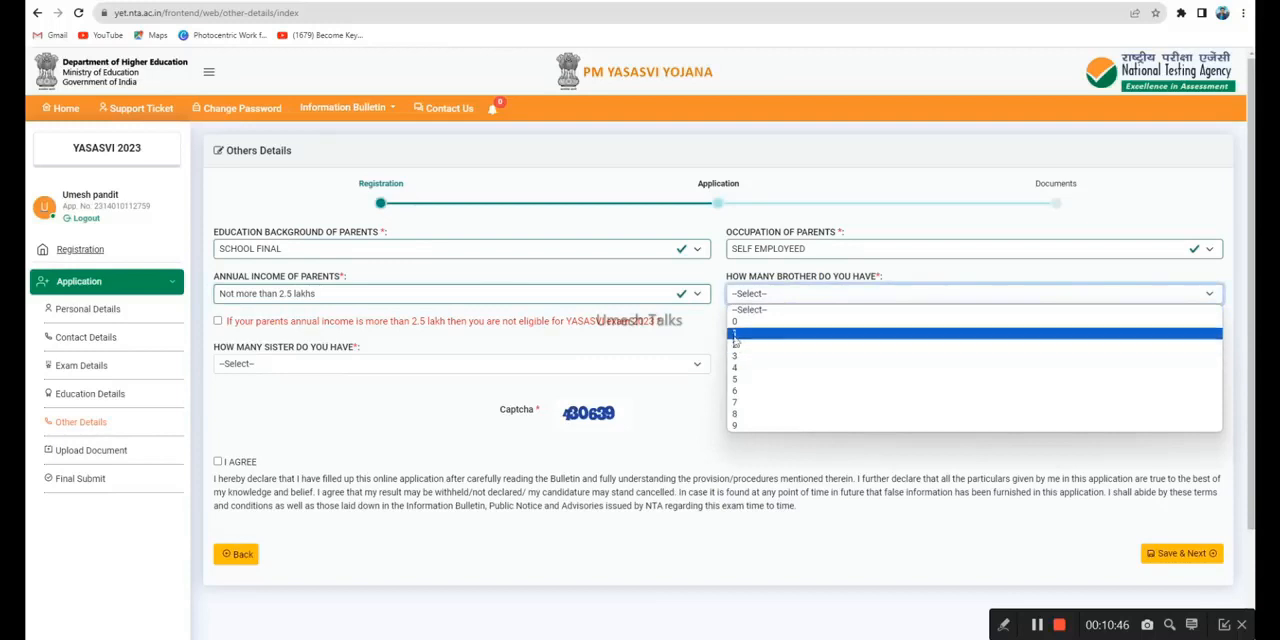
{"action": "left_click", "coordinate": [735, 323]}
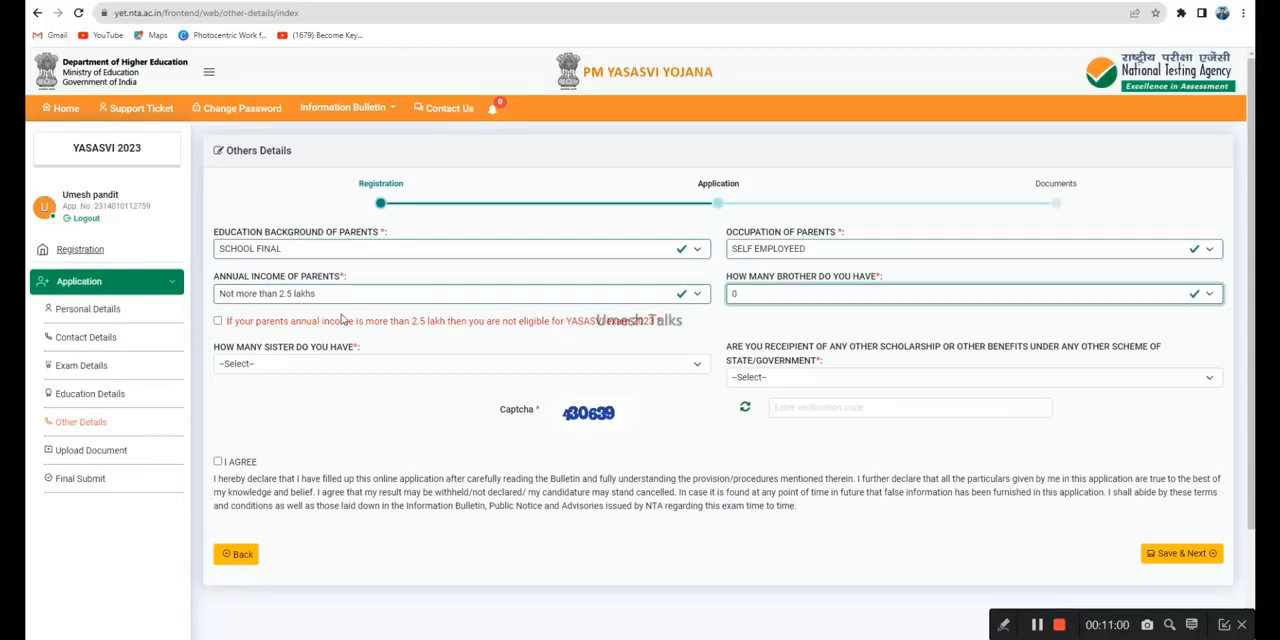
{"action": "left_click", "coordinate": [218, 321]}
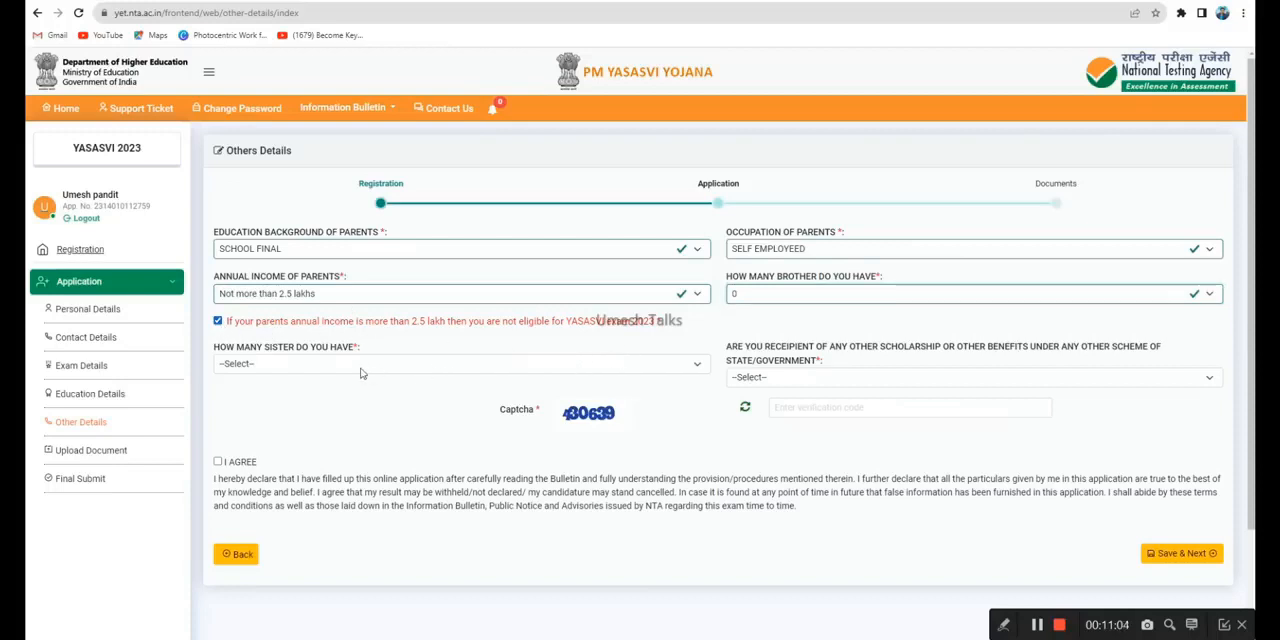
{"action": "left_click", "coordinate": [304, 364]}
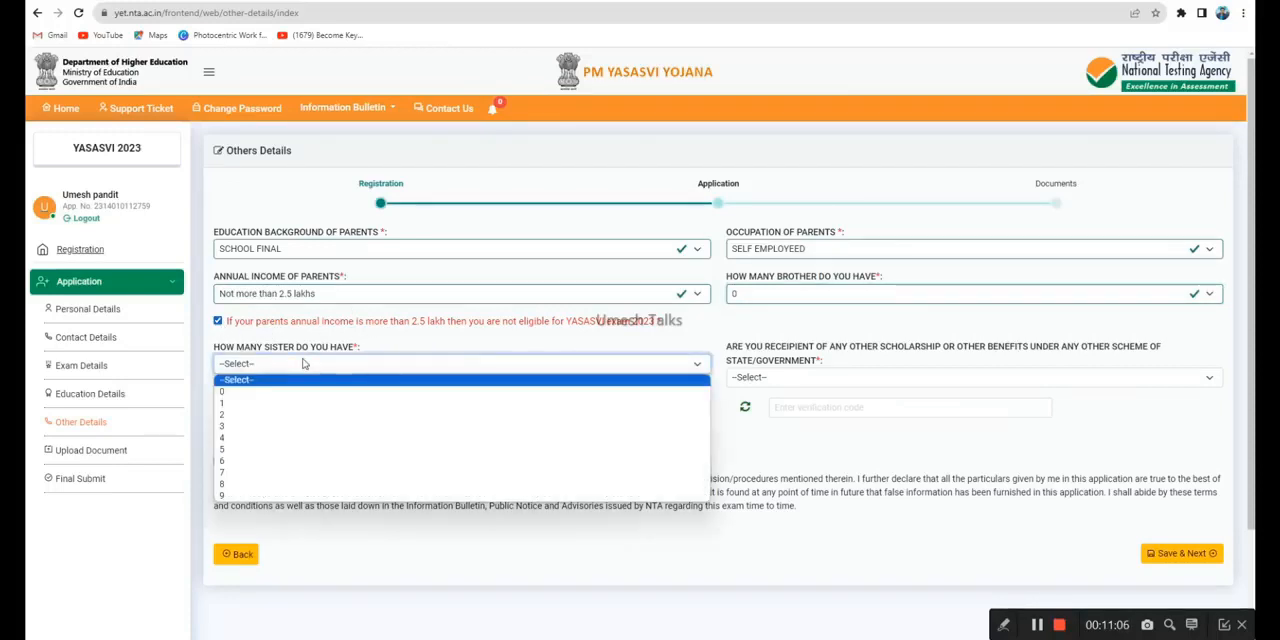
{"action": "left_click", "coordinate": [240, 392]}
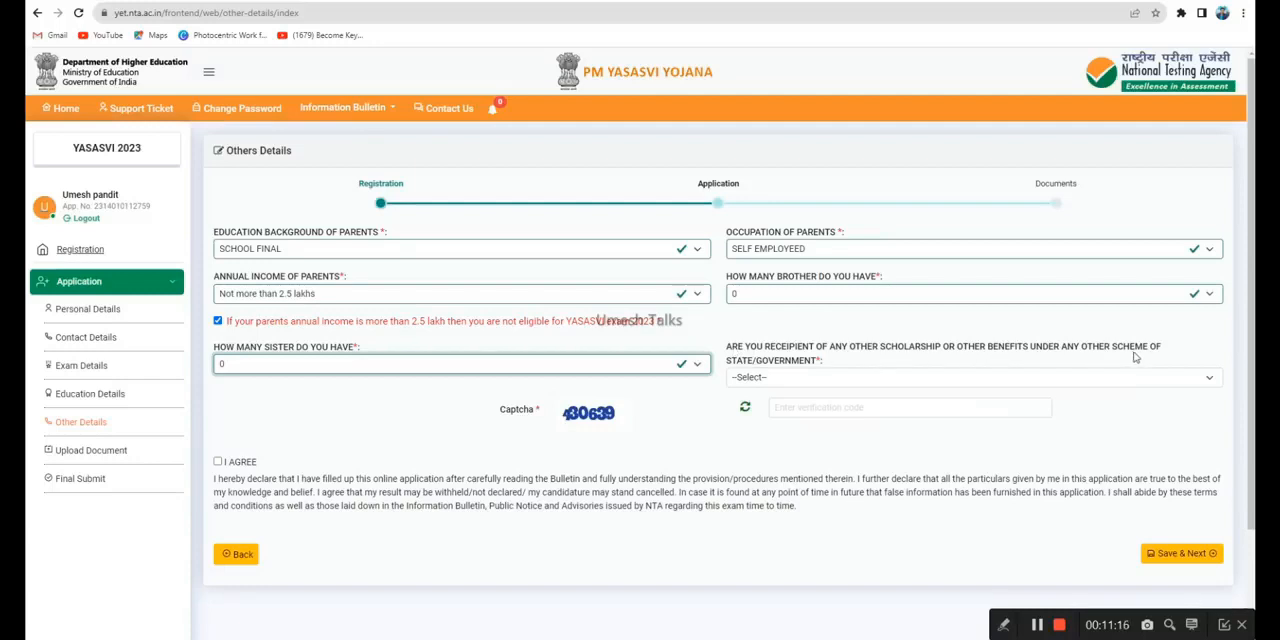
Answer No to receiving any other scholarship or government benefits, and save the other details to reach the document upload.
{"action": "left_click", "coordinate": [783, 379]}
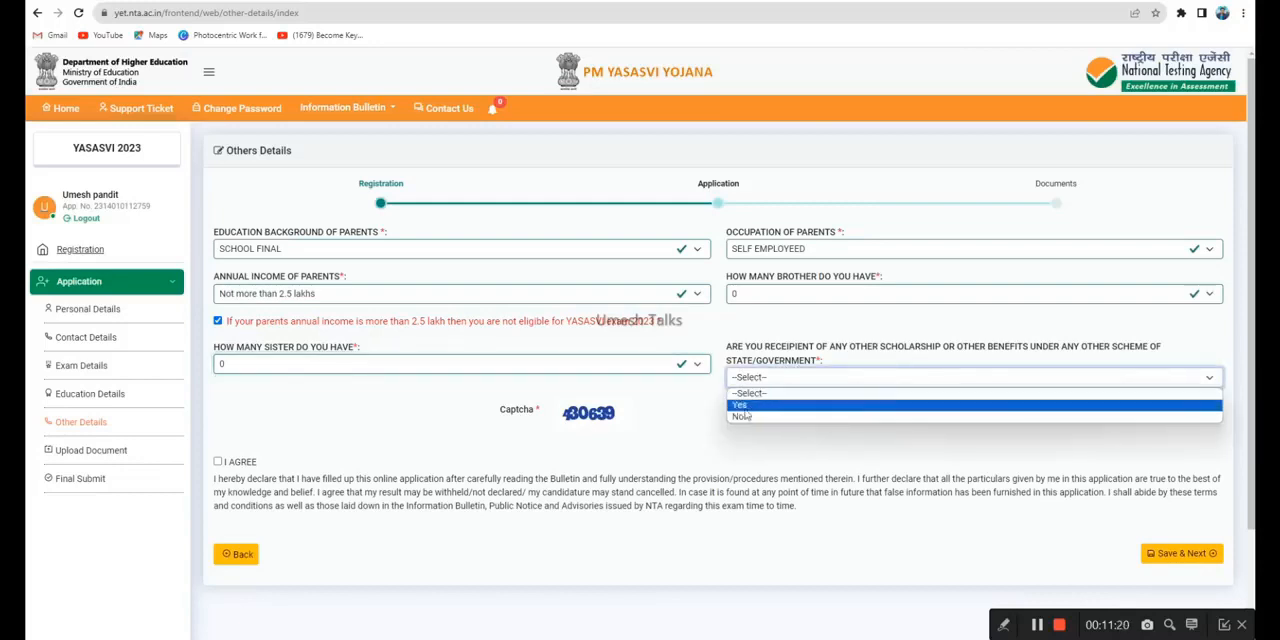
{"action": "left_click", "coordinate": [745, 422]}
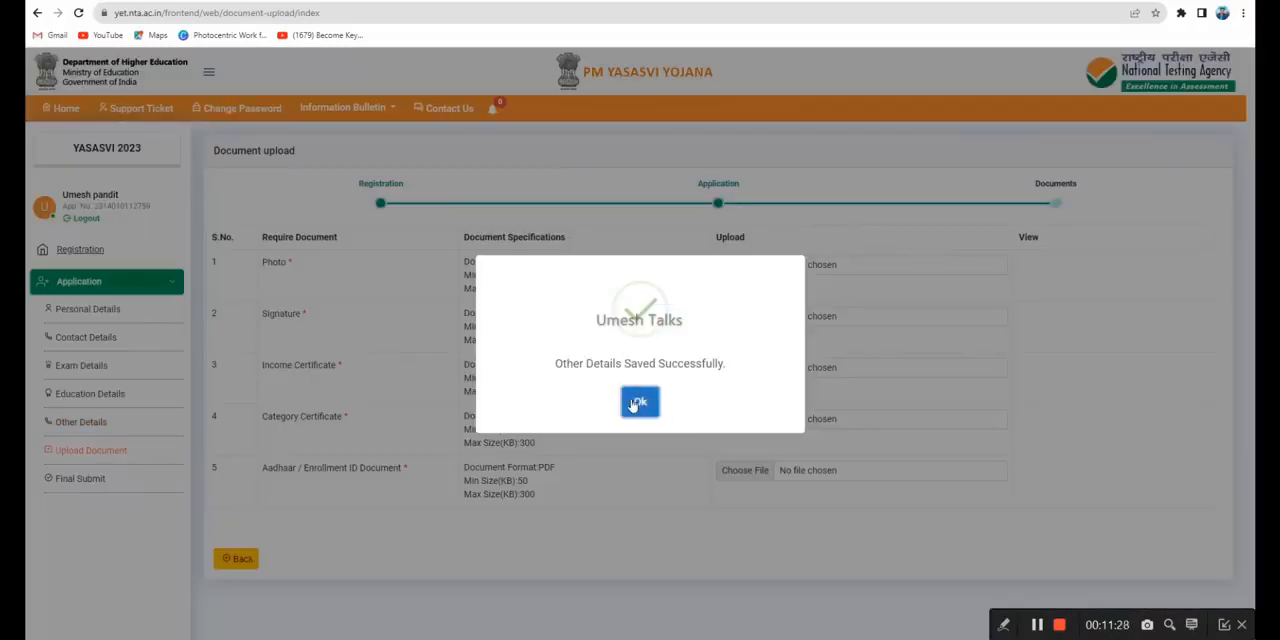
{"action": "left_click", "coordinate": [640, 402]}
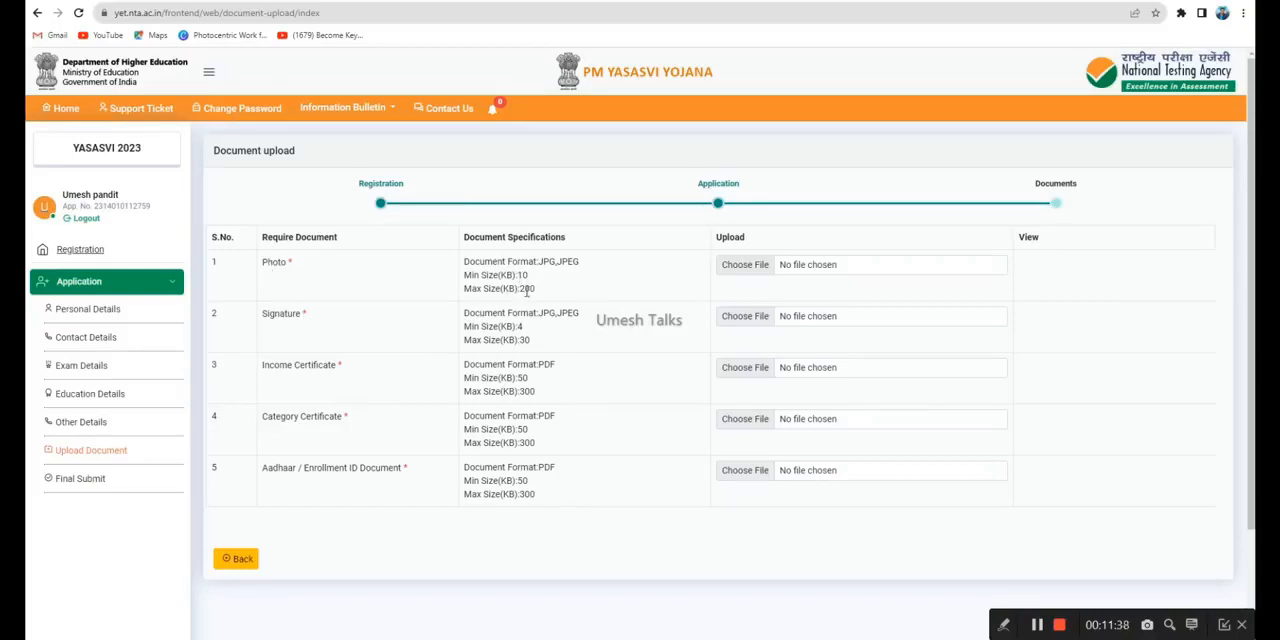
Upload the candidate's photo and try to upload Signature.png from the Demo files folder as the signature.
{"action": "left_click", "coordinate": [750, 265]}
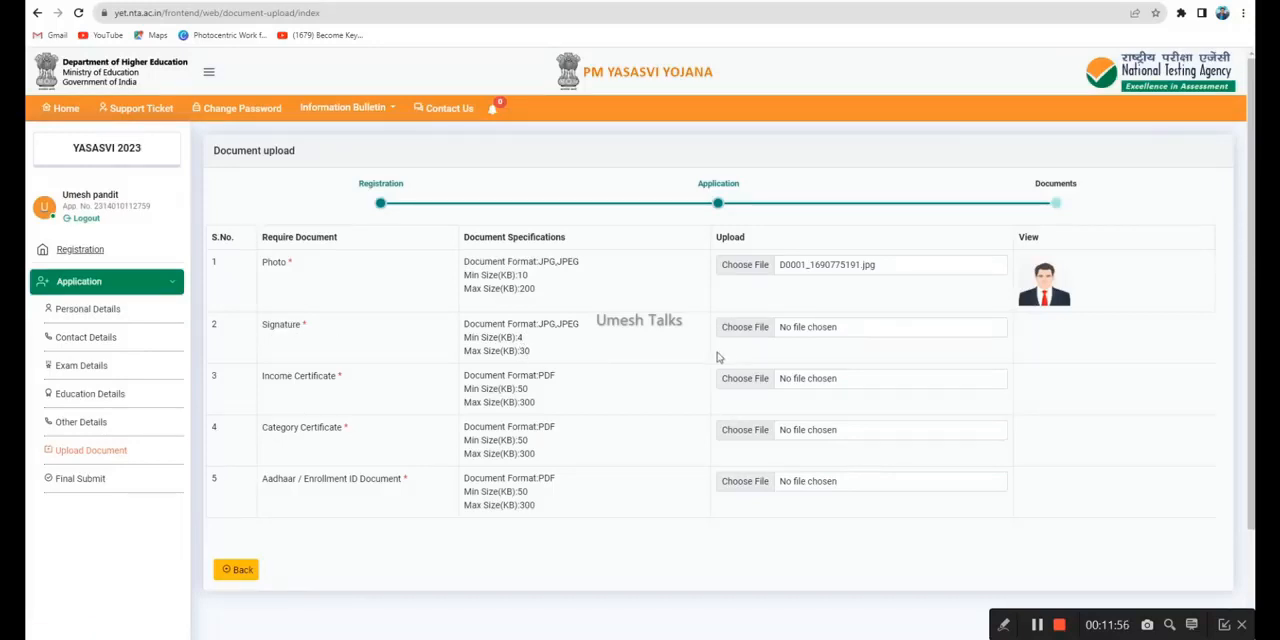
{"action": "left_click", "coordinate": [748, 329]}
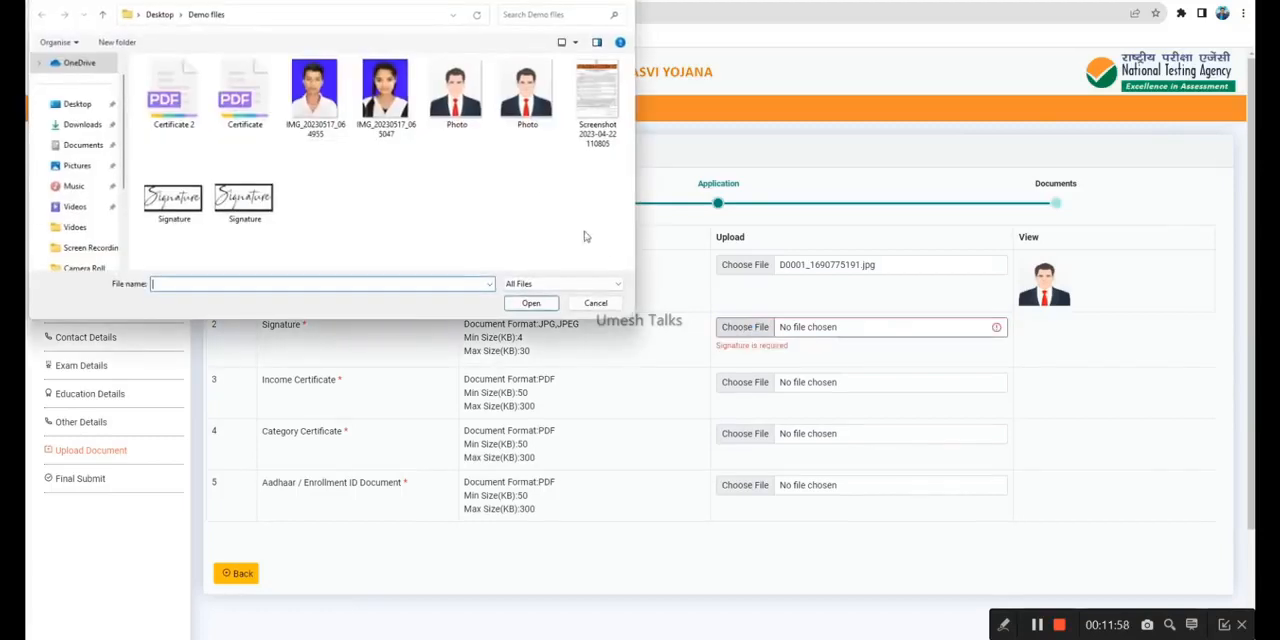
{"action": "double_click", "coordinate": [250, 203]}
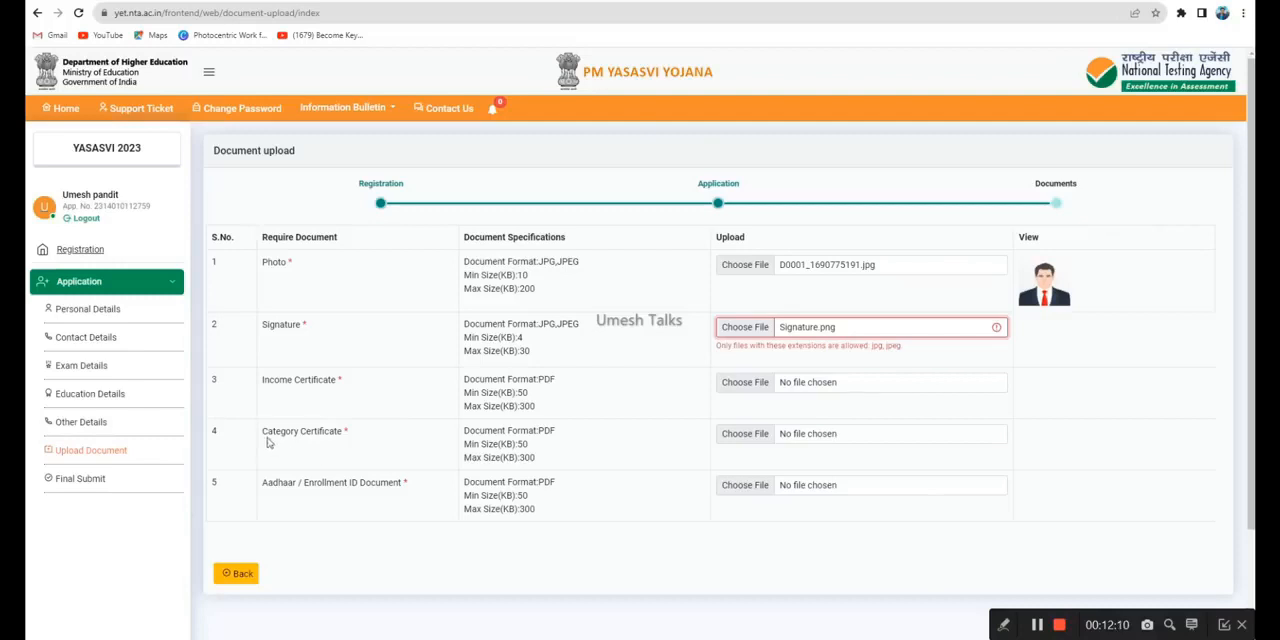
{"action": "left_click_drag", "start_coordinate": [264, 437], "coordinate": [346, 437]}
{"action": "left_click", "coordinate": [357, 440]}
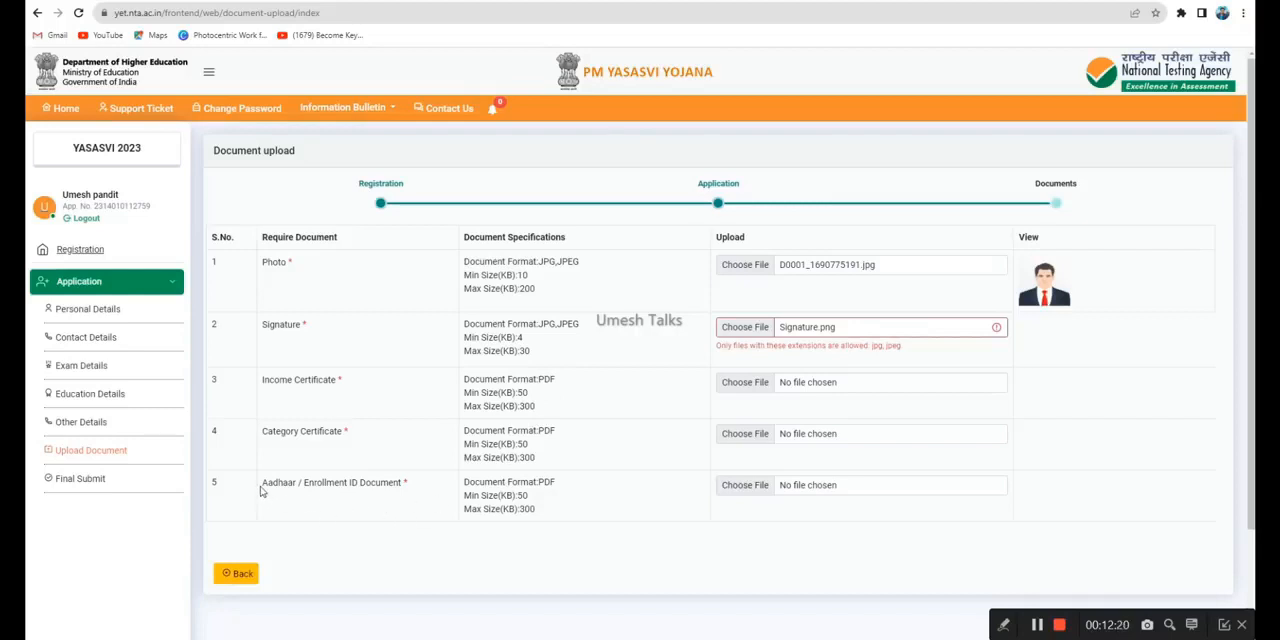
{"action": "left_click_drag", "start_coordinate": [263, 487], "coordinate": [398, 484]}
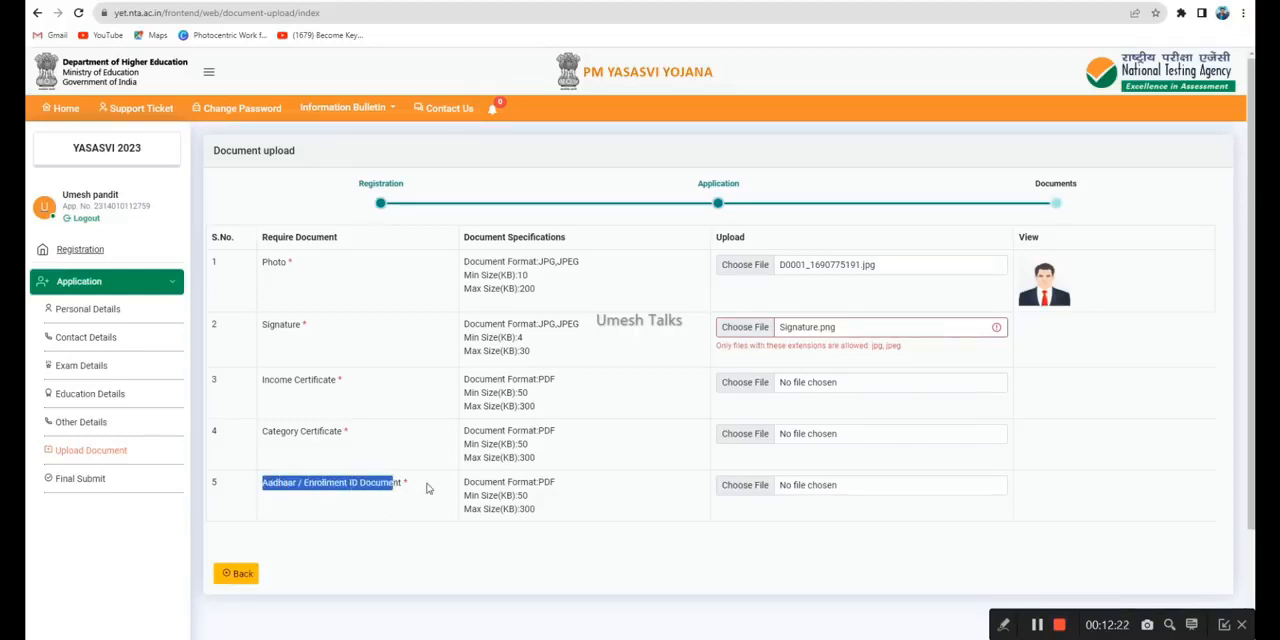
Examine the Aadhaar / Enrollment ID Document requirement and the rest of the required document list.
{"action": "left_click", "coordinate": [427, 487]}
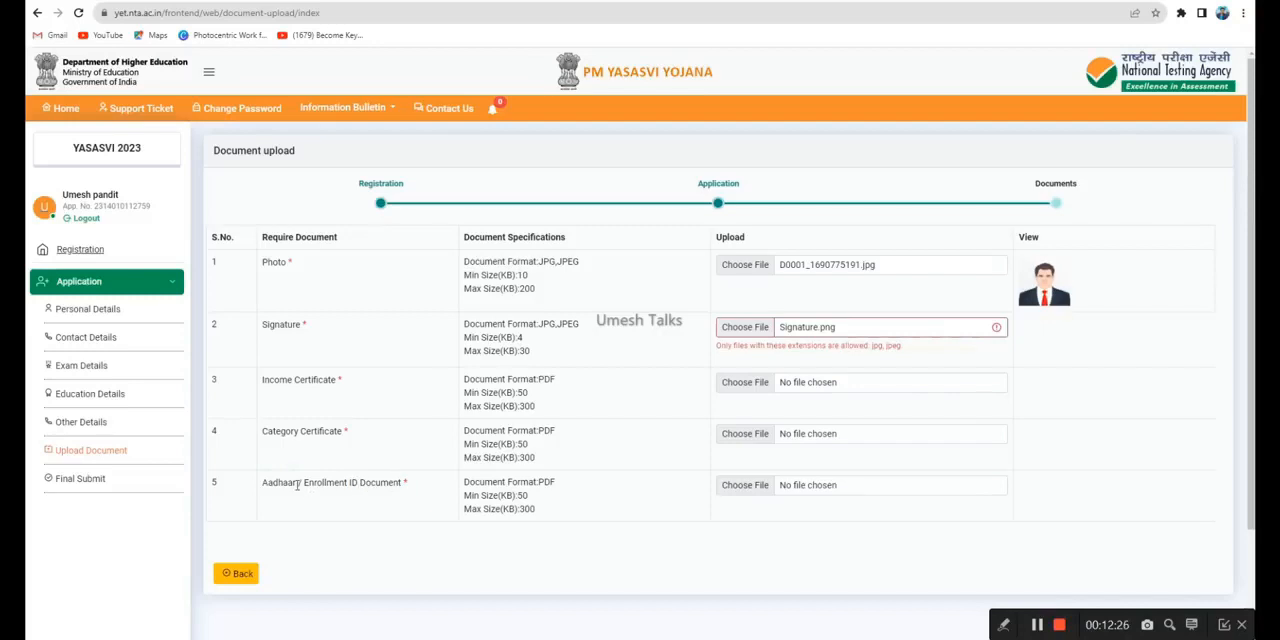
{"action": "left_click_drag", "start_coordinate": [393, 485], "coordinate": [431, 487]}
{"action": "left_click", "coordinate": [432, 487]}
{"action": "scroll", "coordinate": [771, 500], "scroll_direction": "down", "scroll_amount": 2}
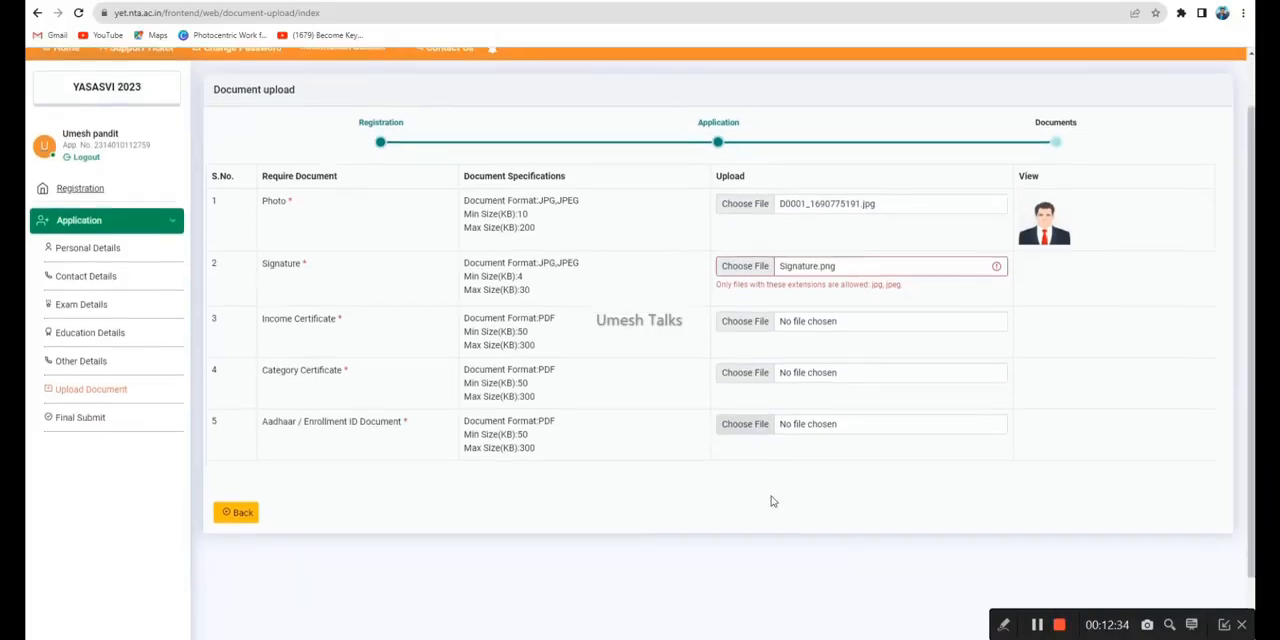
{"action": "scroll", "coordinate": [800, 517], "scroll_direction": "up", "scroll_amount": 2}
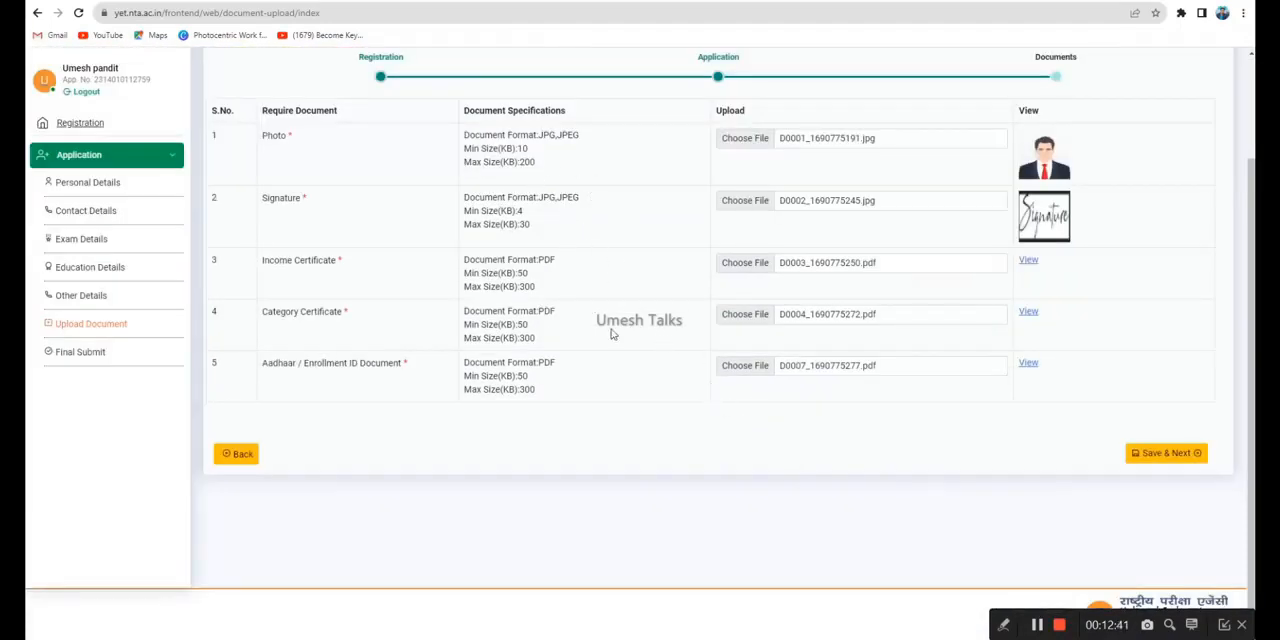
Save the uploaded documents and review the complete application from the personal details through the exam centre choices.
{"action": "left_click", "coordinate": [1160, 453]}
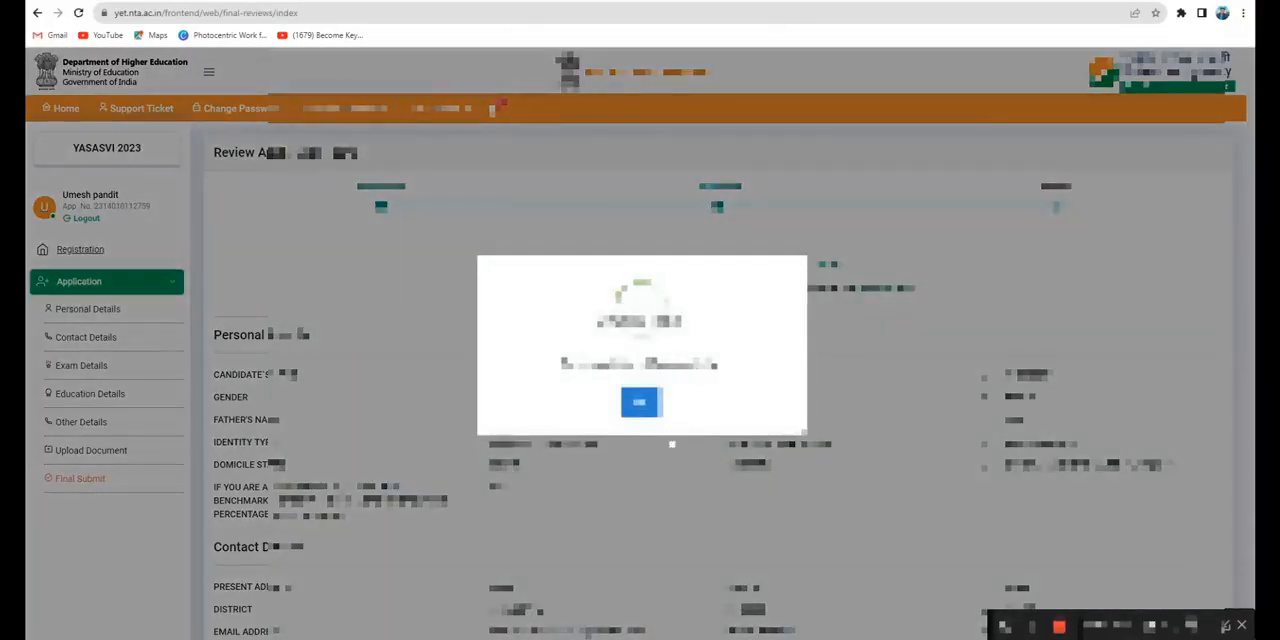
{"action": "left_click", "coordinate": [640, 402]}
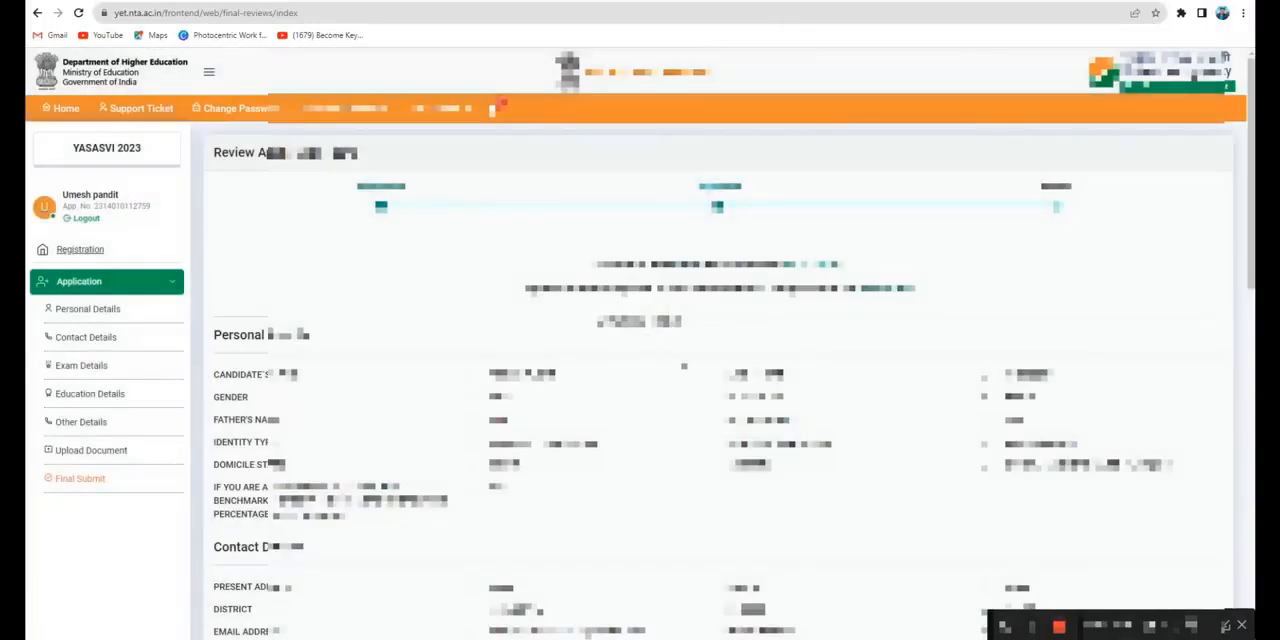
{"action": "scroll", "coordinate": [684, 366], "scroll_direction": "down", "scroll_amount": 1}
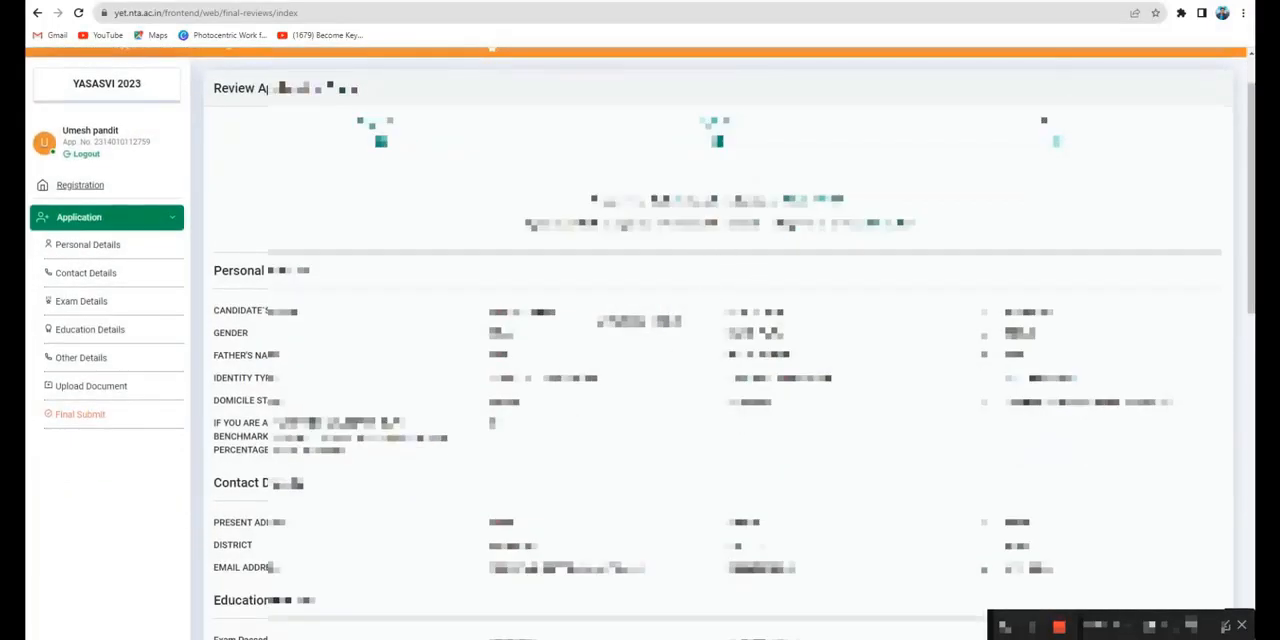
{"action": "scroll", "coordinate": [840, 314], "scroll_direction": "down", "scroll_amount": 3}
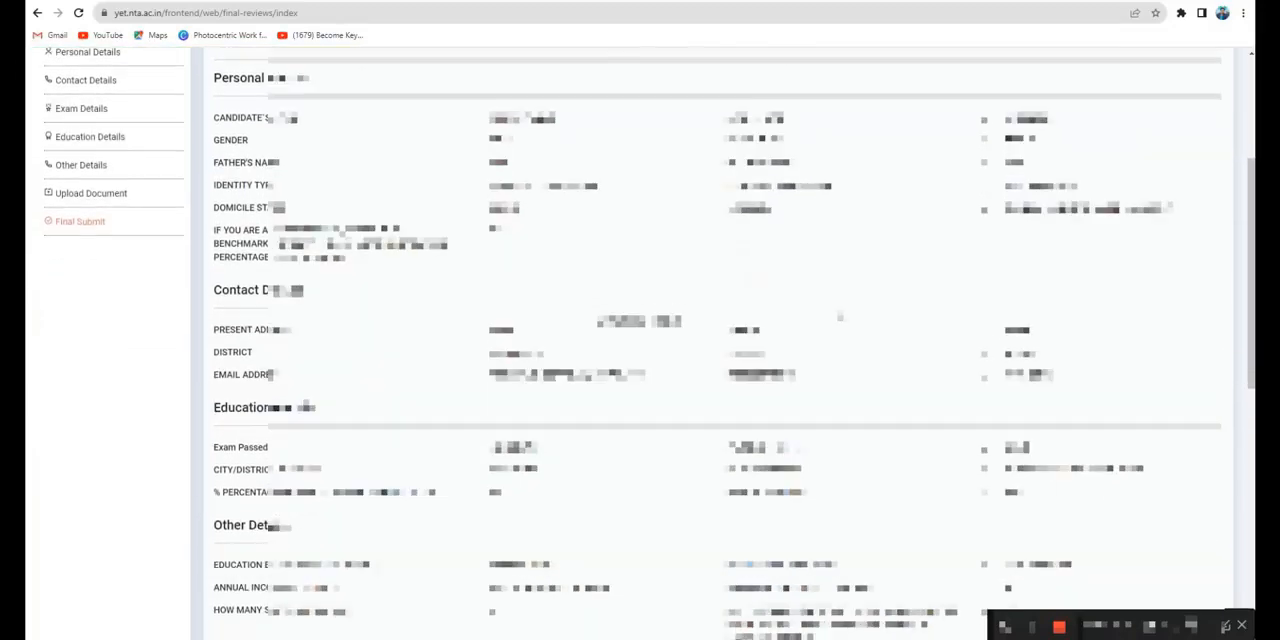
{"action": "scroll", "coordinate": [840, 315], "scroll_direction": "down", "scroll_amount": 7}
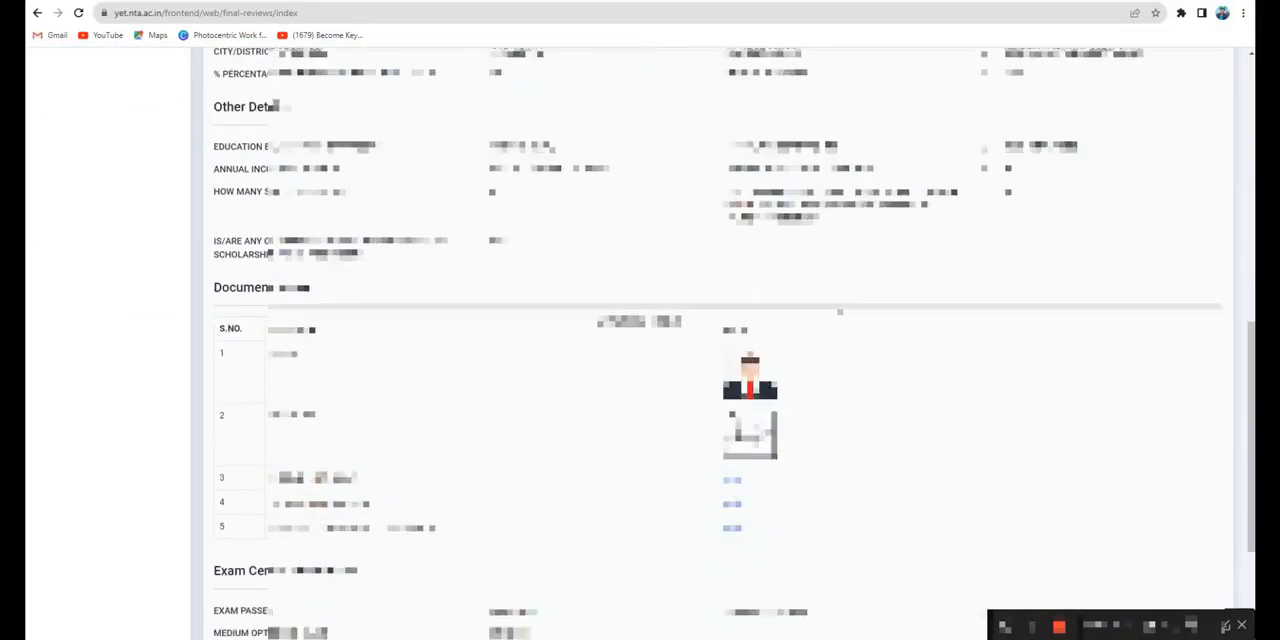
{"action": "scroll", "coordinate": [840, 312], "scroll_direction": "down", "scroll_amount": 4}
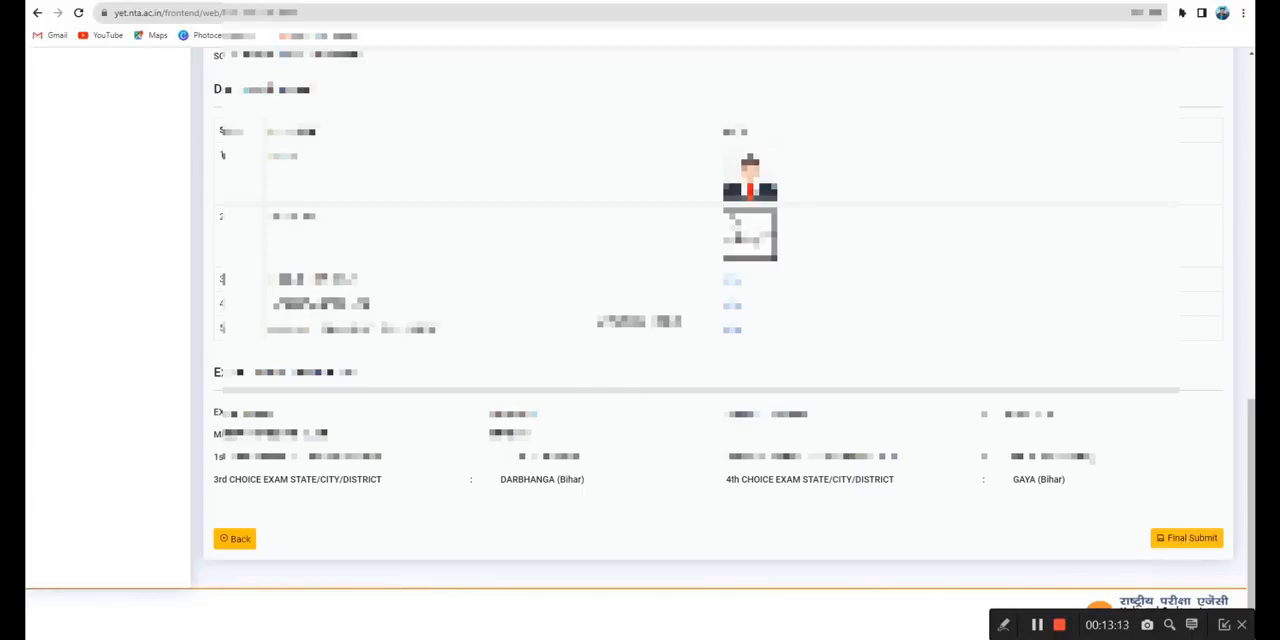
Switch to the public notice PDF and examine the YASASVI Entrance Test's date, medium, duration and question pattern.
{"action": "left_click", "coordinate": [282, 2]}
{"action": "scroll", "coordinate": [640, 360], "scroll_direction": "down", "scroll_amount": 4}
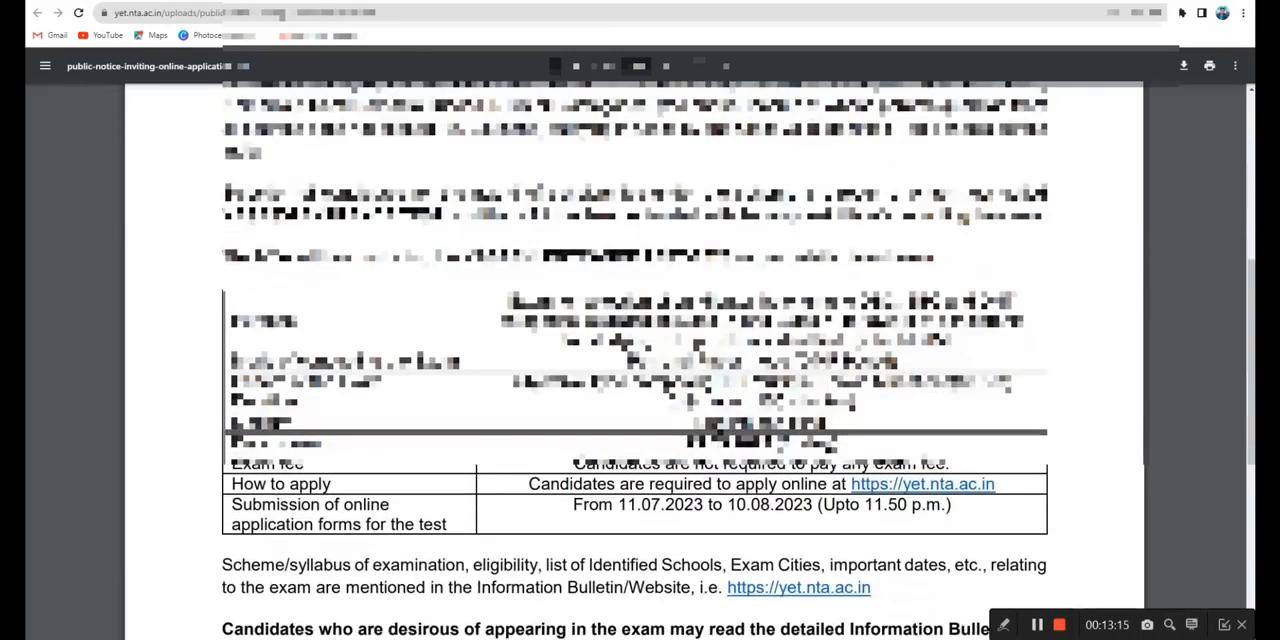
{"action": "left_click_drag", "start_coordinate": [686, 442], "coordinate": [770, 442]}
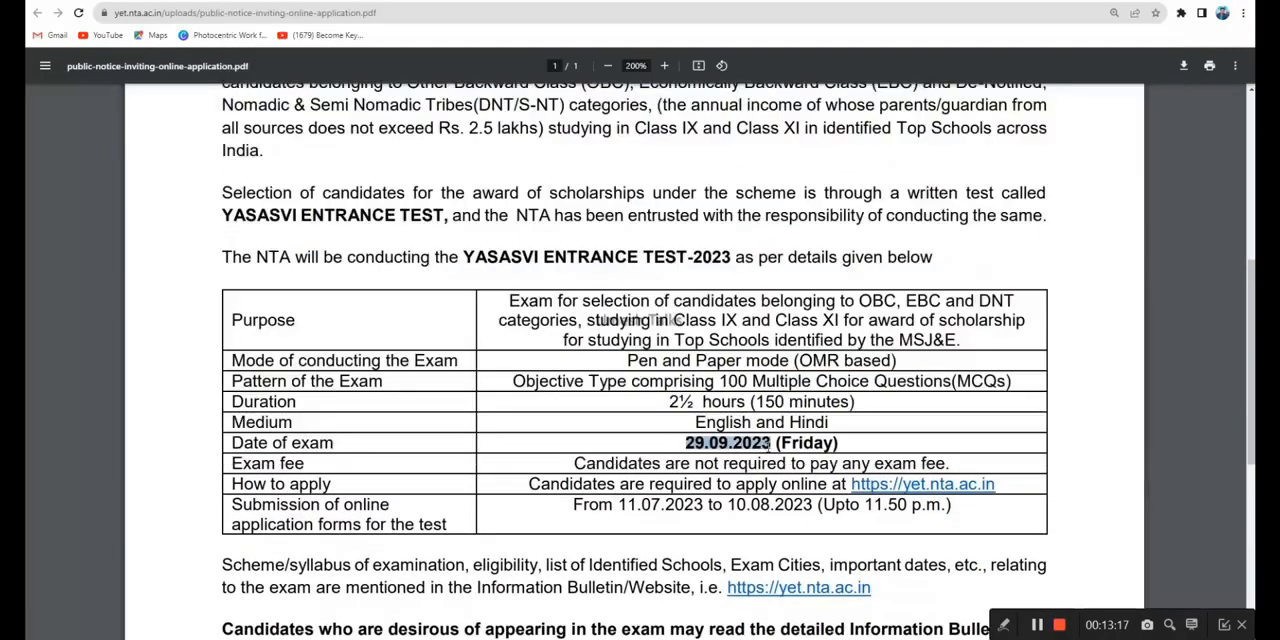
{"action": "left_click_drag", "start_coordinate": [684, 422], "coordinate": [843, 430]}
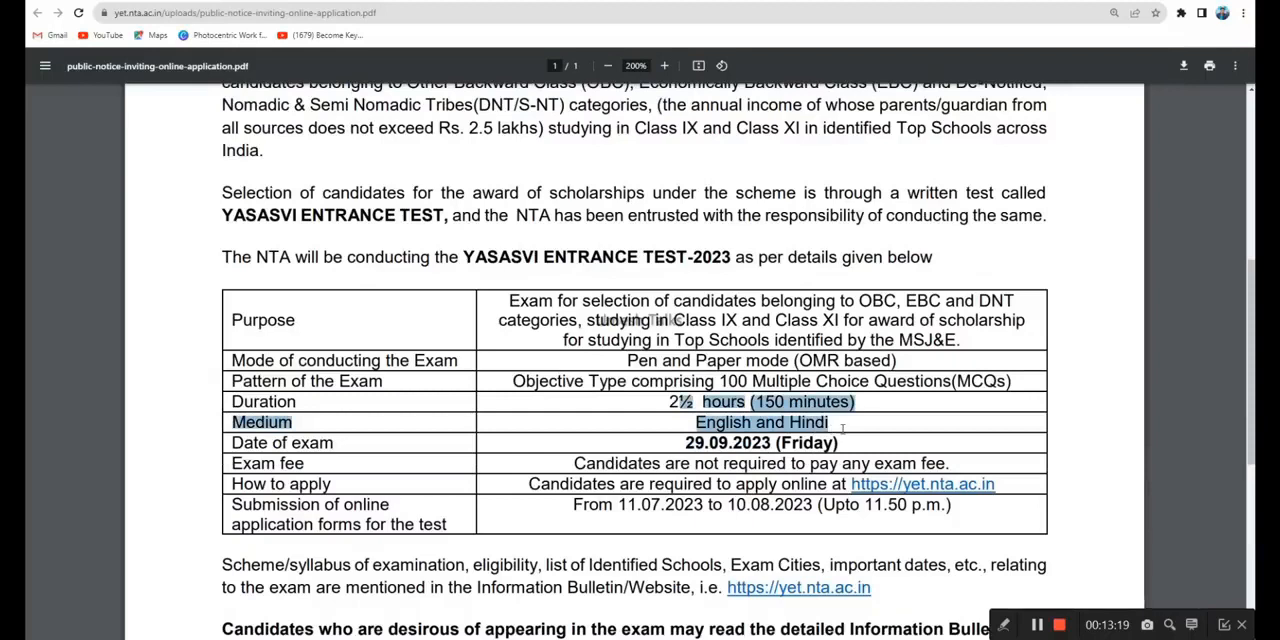
{"action": "left_click", "coordinate": [848, 430]}
{"action": "left_click_drag", "start_coordinate": [757, 401], "coordinate": [850, 402]}
{"action": "left_click_drag", "start_coordinate": [721, 381], "coordinate": [774, 378]}
{"action": "left_click", "coordinate": [872, 345]}
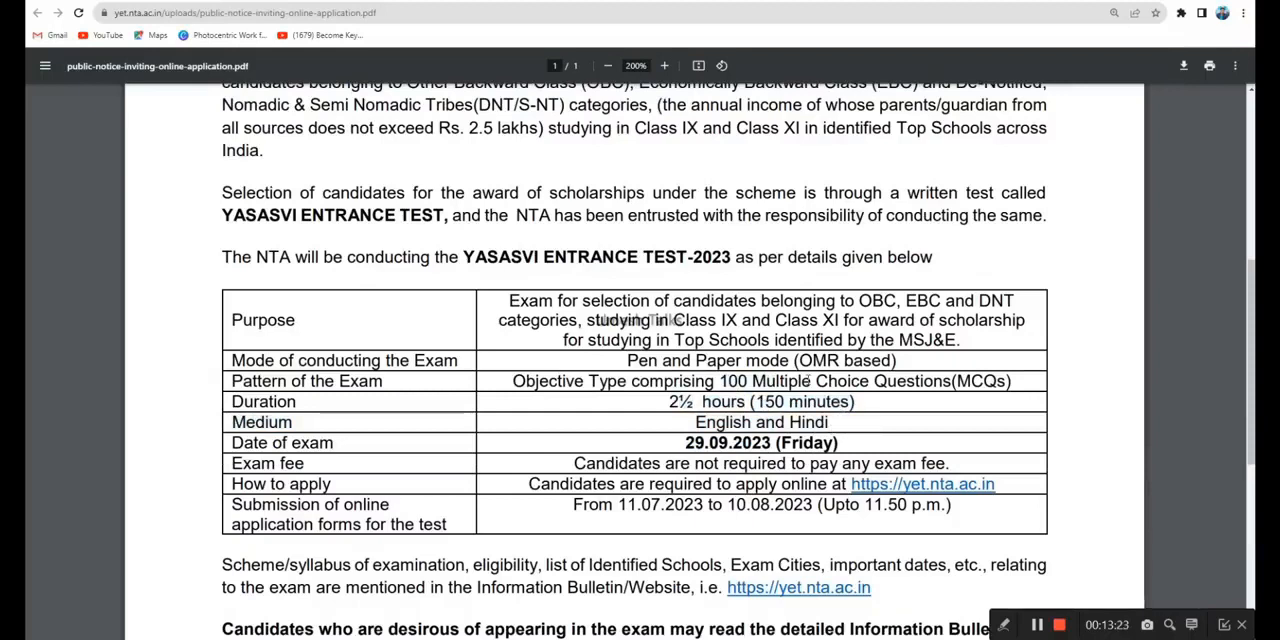